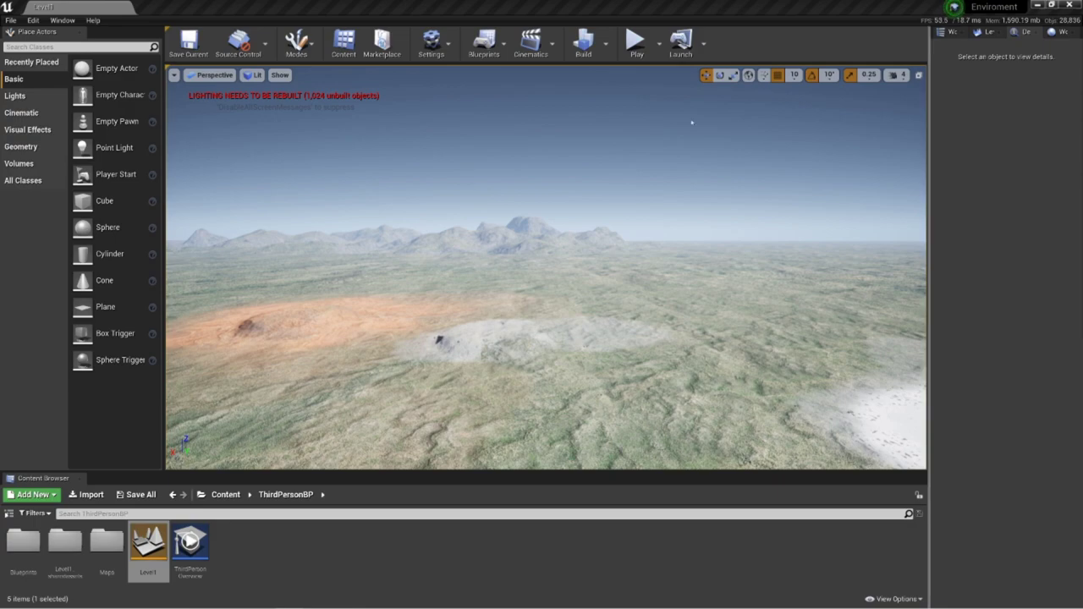
Open the birch tree foliage types folder at Content/Brushify/Meshes/Foliage/Trees/Birch/FoliageTypes
right_drag(603, 289, 604, 289)
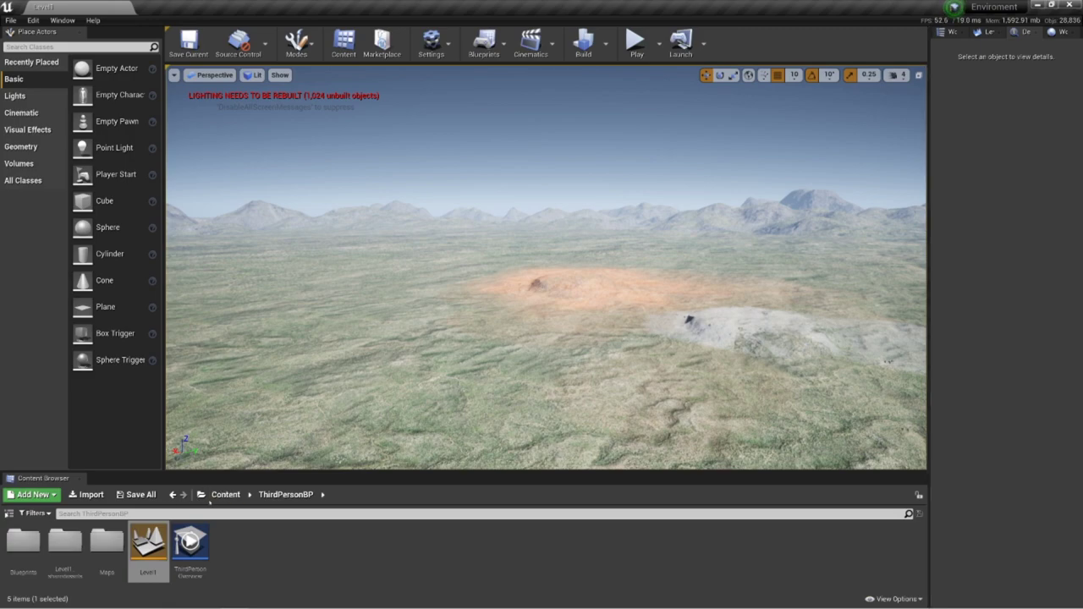
click(221, 496)
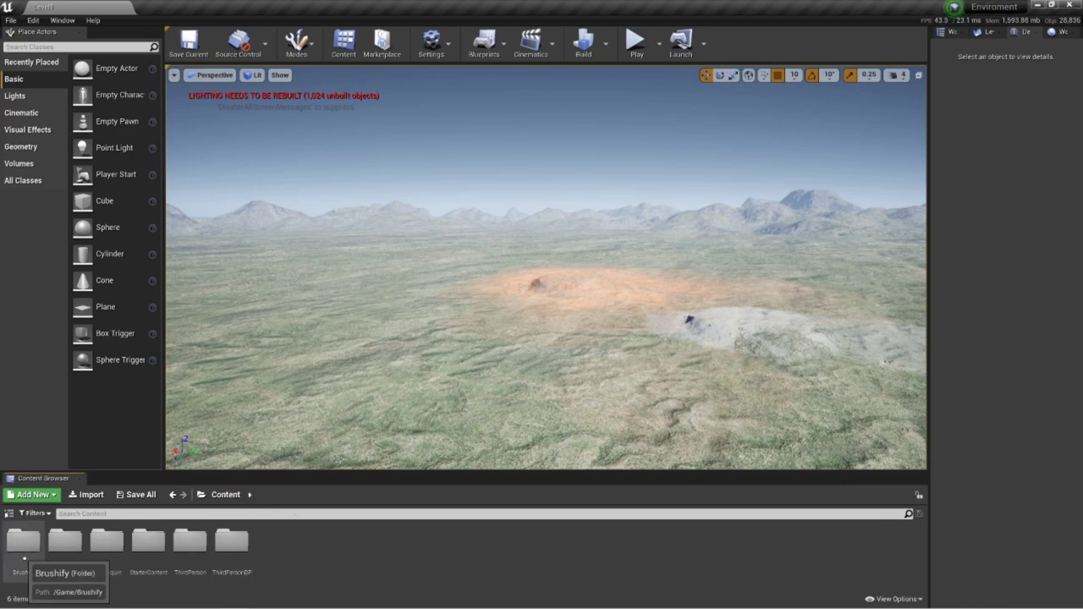
click(31, 550)
double_click(31, 550)
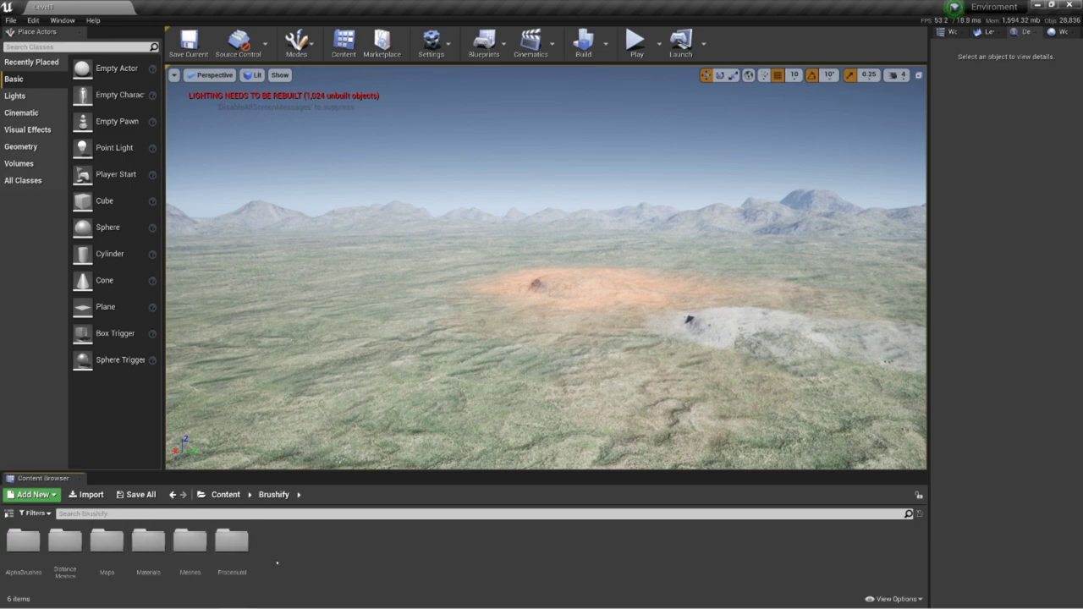
double_click(197, 562)
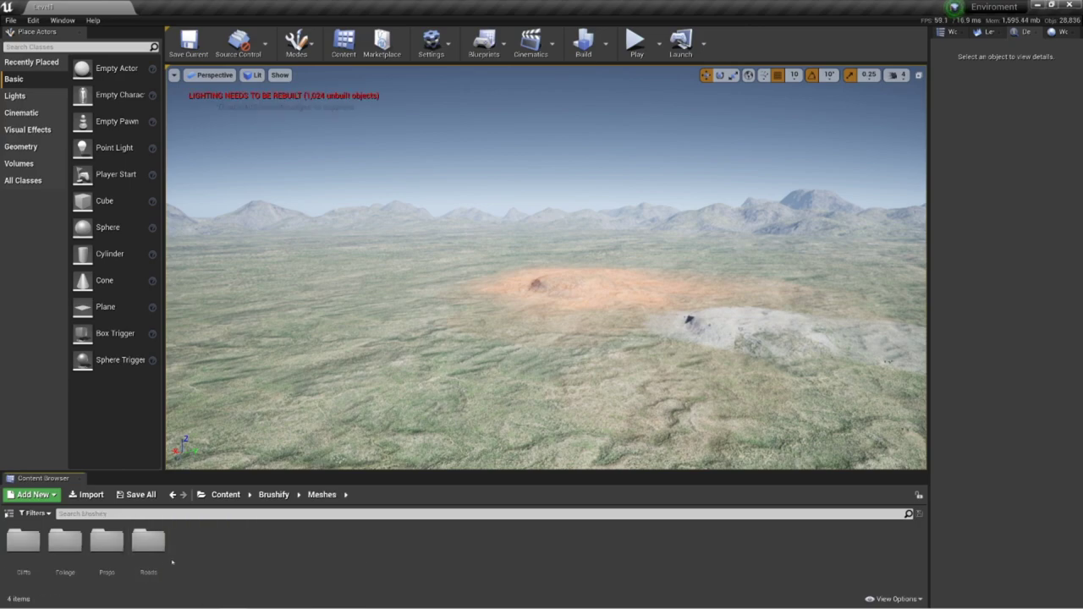
double_click(79, 571)
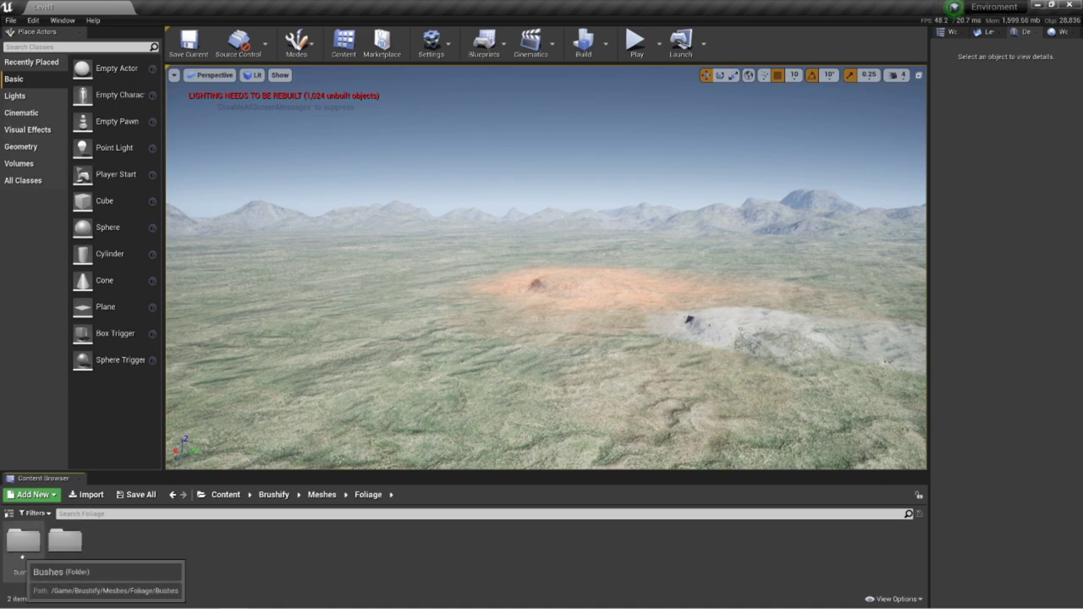
double_click(64, 546)
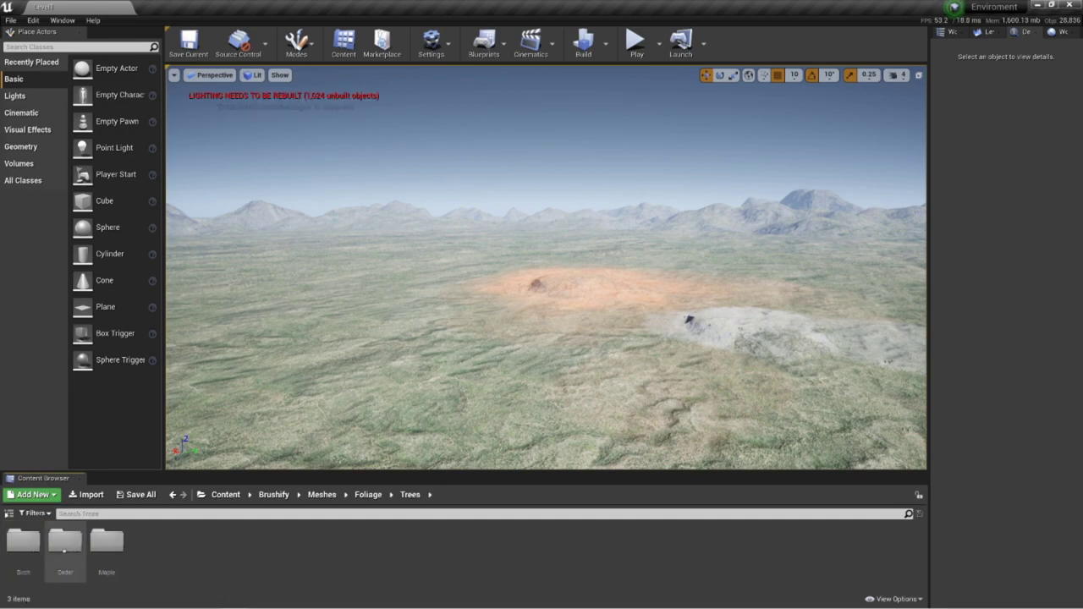
double_click(24, 542)
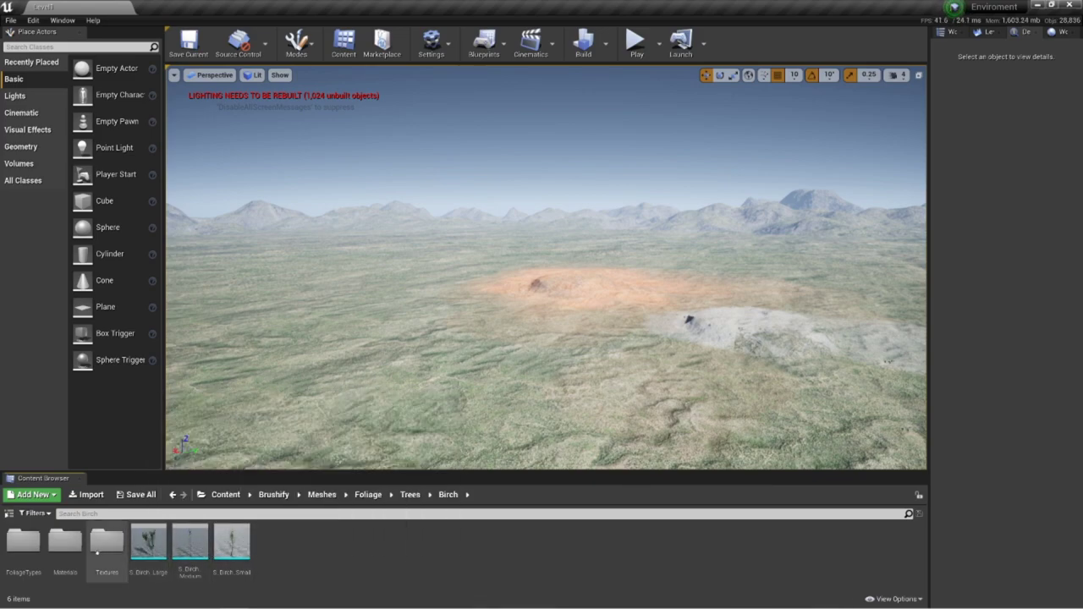
double_click(37, 548)
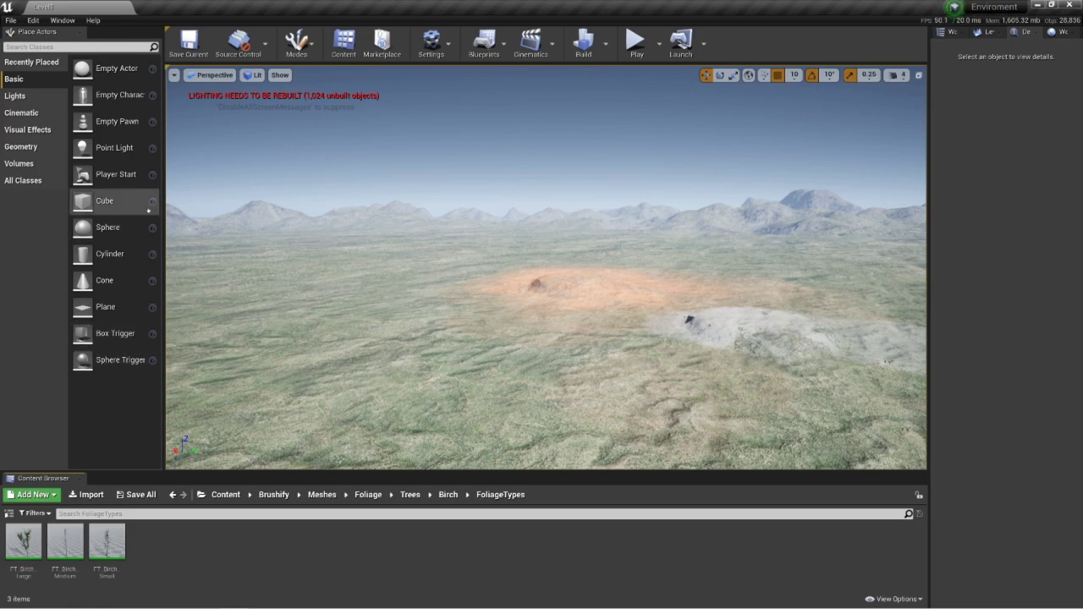
Switch to Foliage mode and add the S_Birch_Small mesh from the Birch folder to the foliage list
click(298, 43)
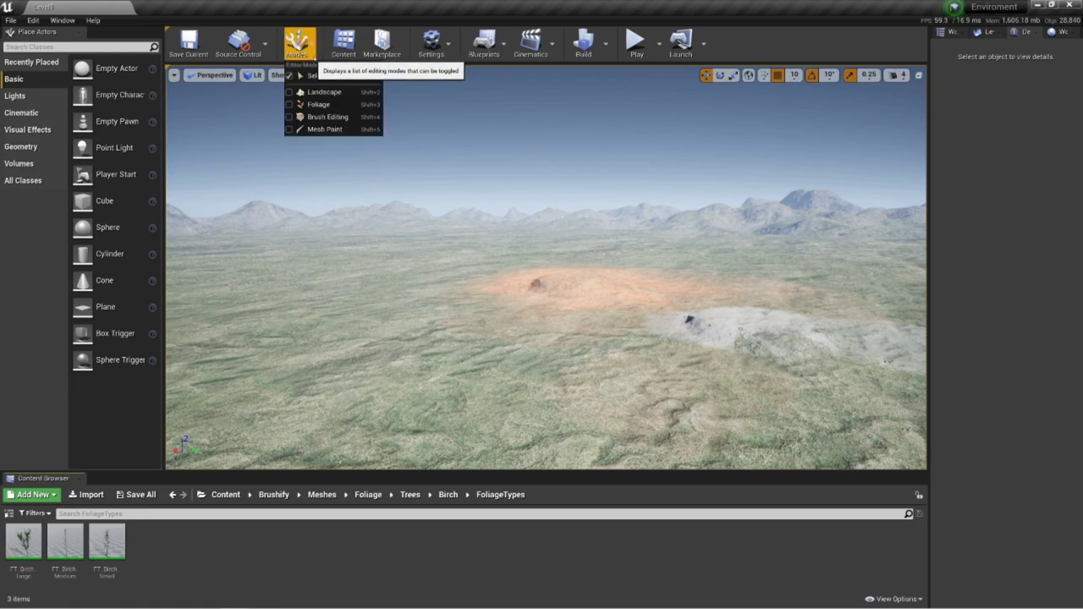
click(320, 105)
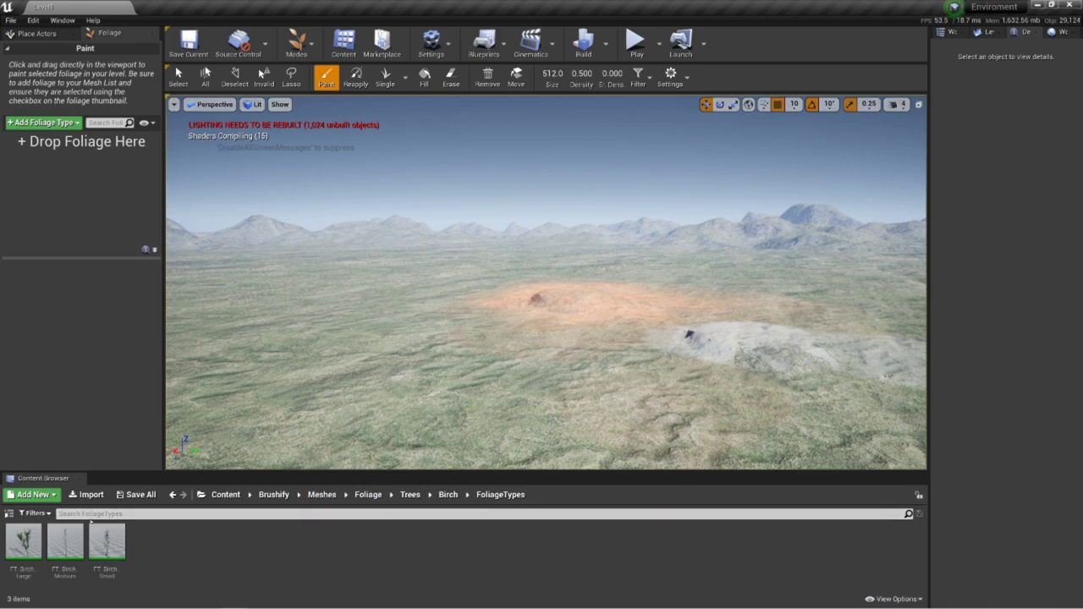
click(447, 494)
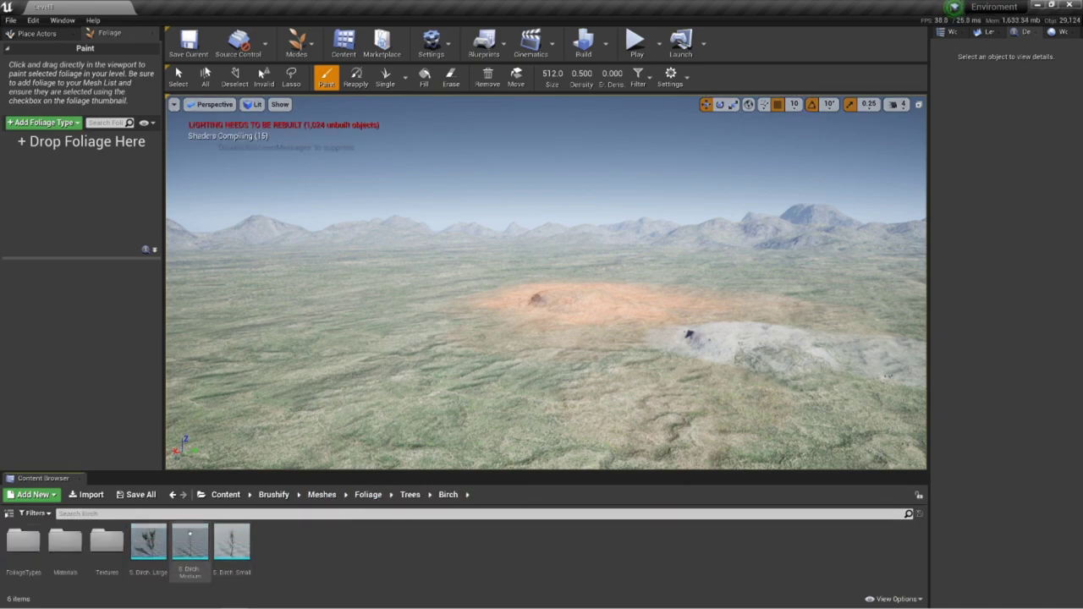
click(232, 544)
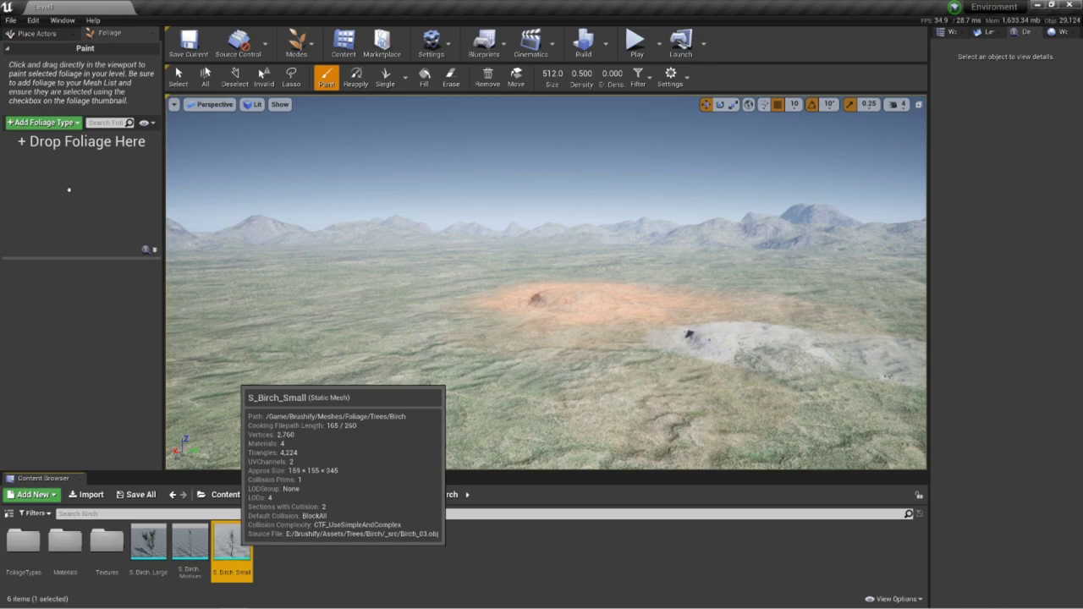
drag(232, 545, 35, 171)
drag(35, 170, 34, 158)
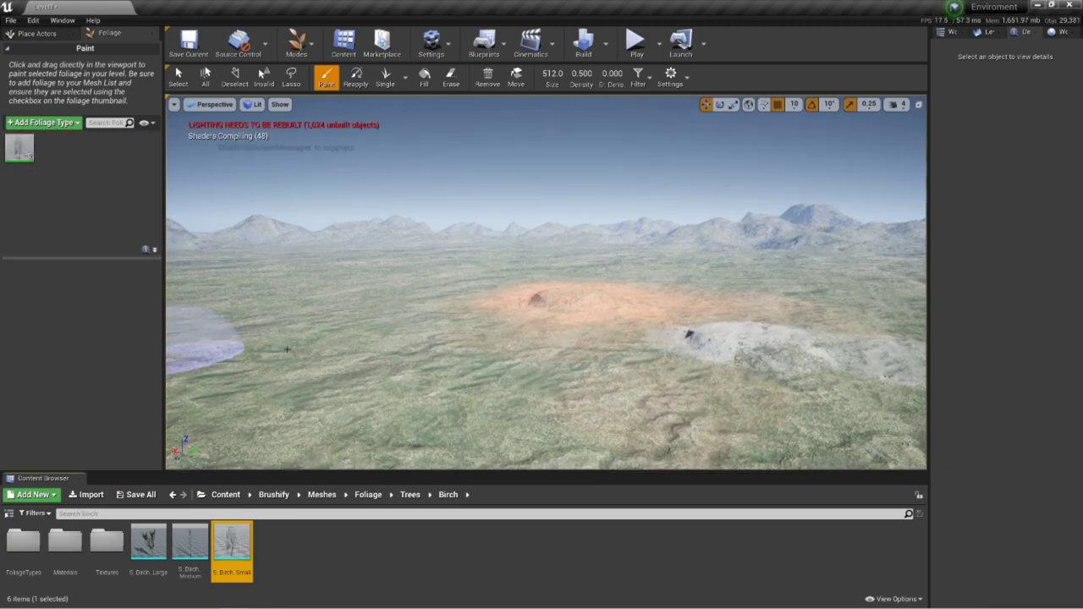
click(19, 146)
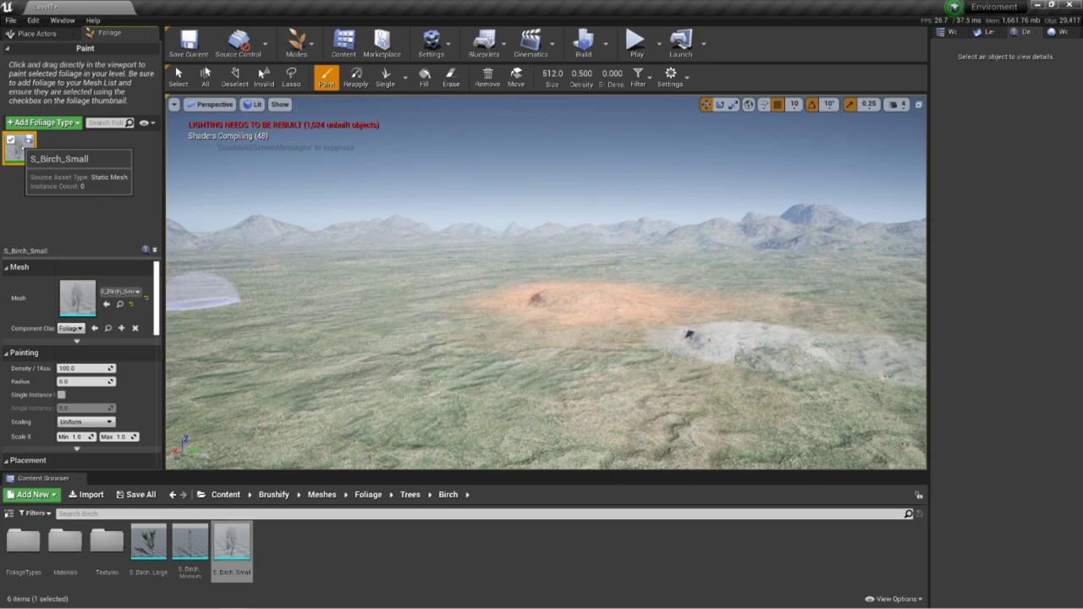
Add the FT_Birch_Large and FT_Birch_Medium foliage types from Birch/FoliageTypes to the foliage list
click(23, 541)
double_click(23, 541)
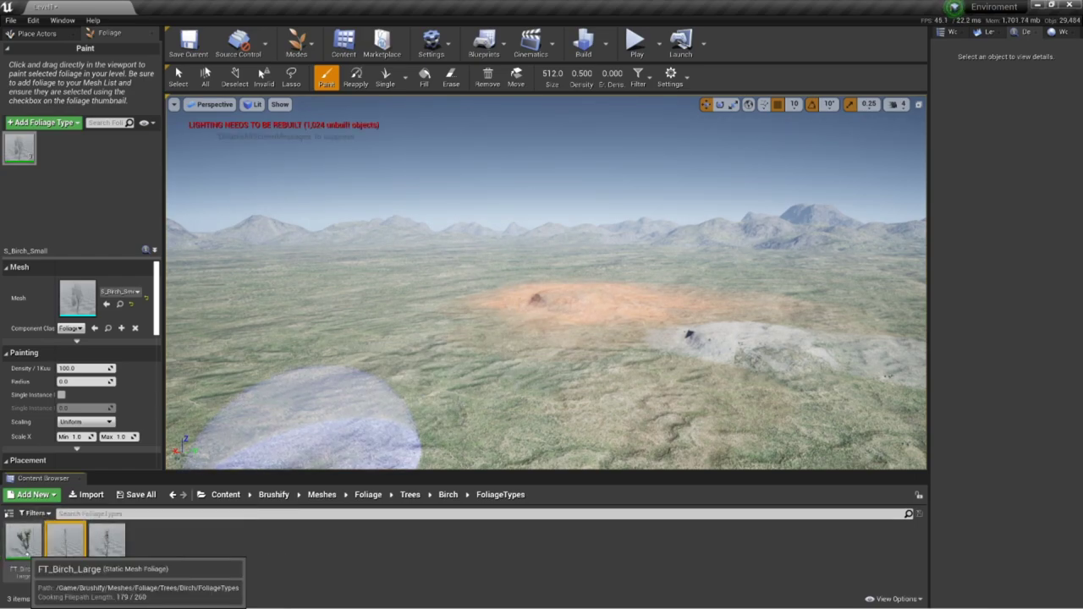
ctrl+click(23, 542)
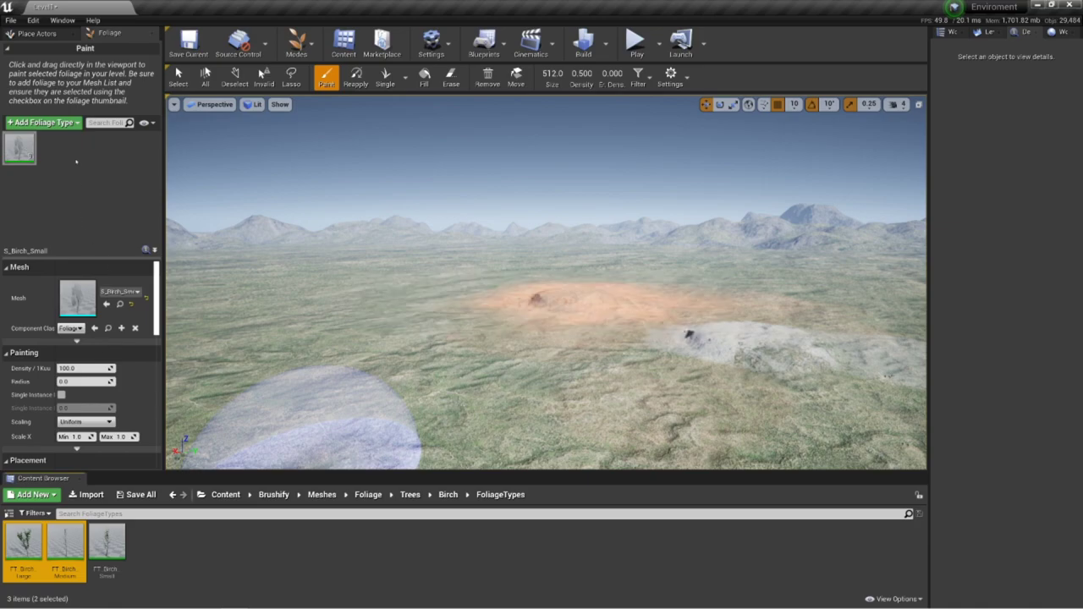
drag(76, 161, 73, 199)
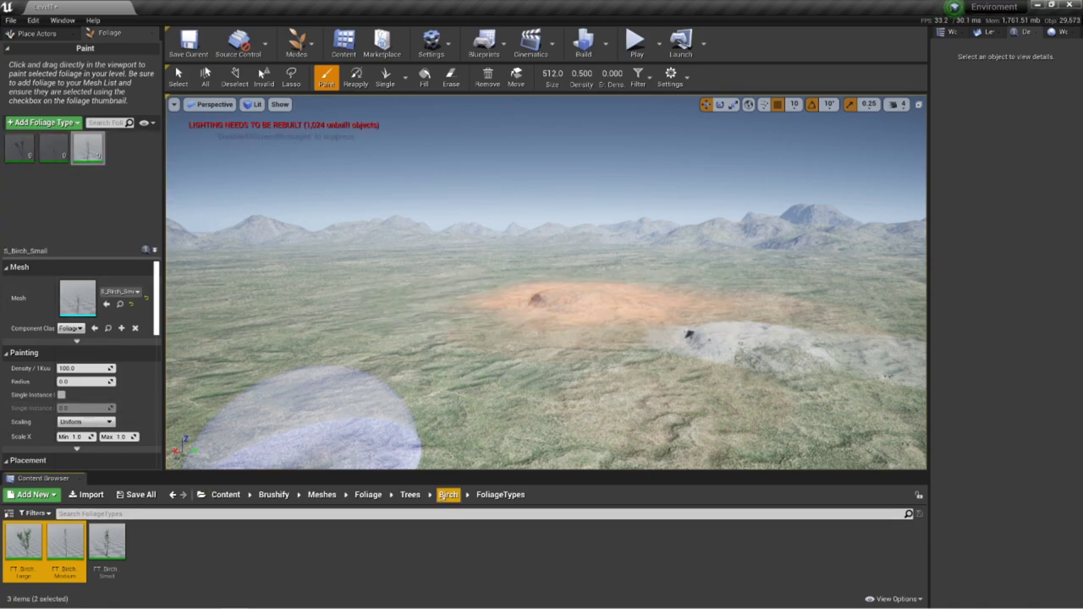
Add the S_Maple_Large, S_Maple_Medium and S_Maple_Small meshes from the Trees/Maple folder to the foliage list
click(447, 494)
click(409, 494)
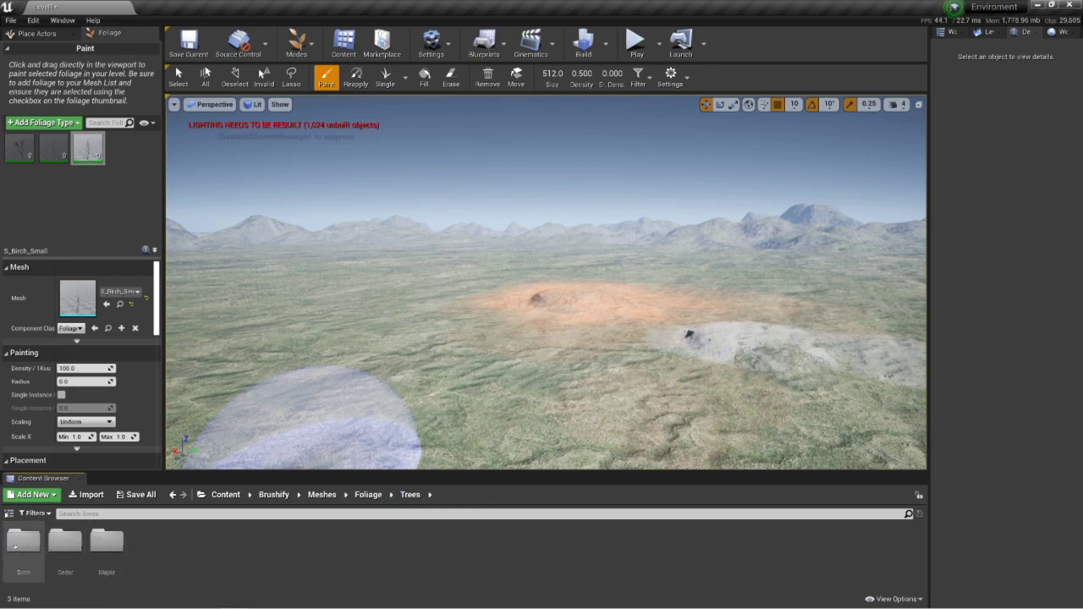
double_click(107, 545)
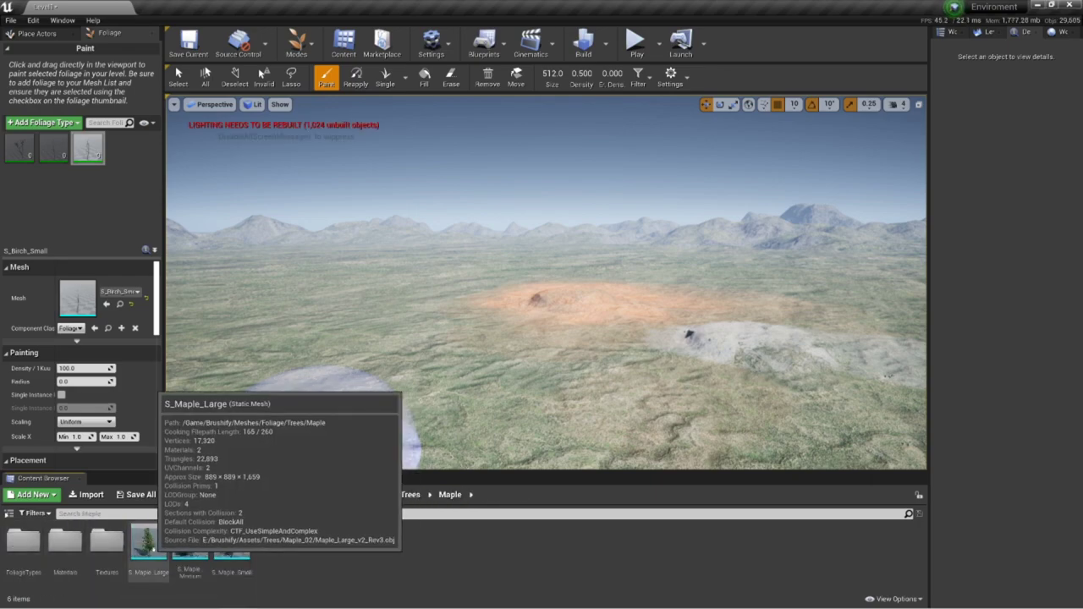
click(154, 548)
ctrl+click(184, 549)
ctrl+click(220, 549)
drag(184, 550, 129, 403)
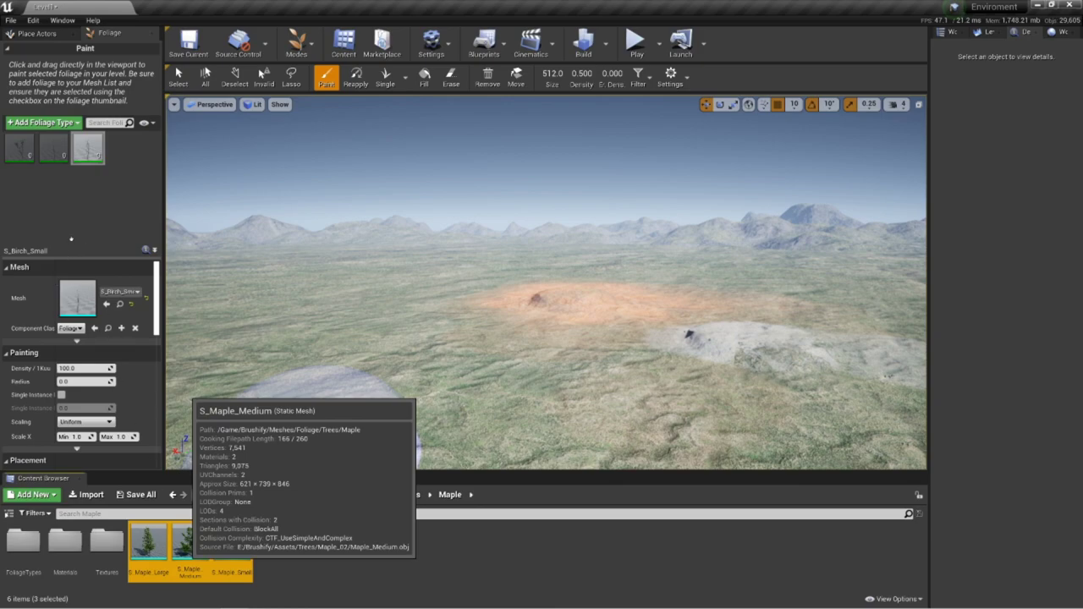
drag(67, 229, 63, 205)
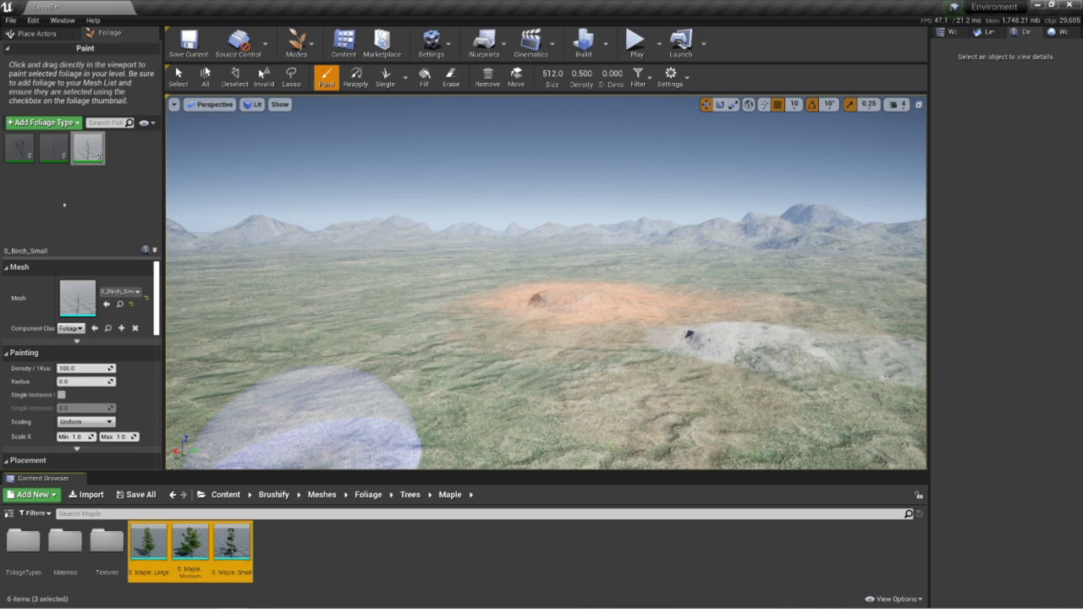
drag(63, 204, 66, 207)
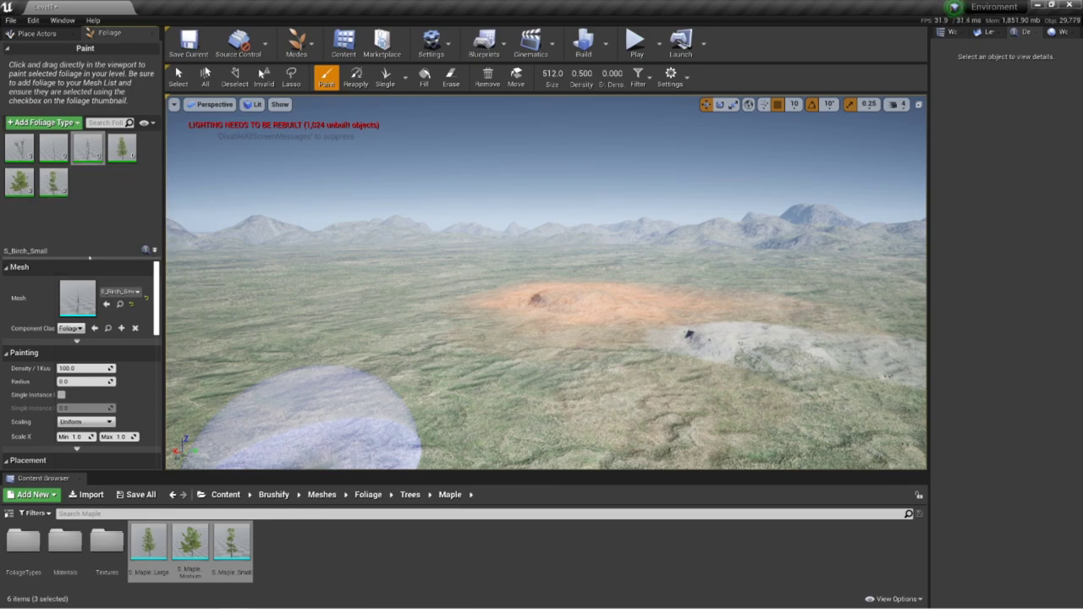
Set the painting density of the S_Maple_Small and S_Maple_Medium foliage to 10
drag(90, 258, 49, 368)
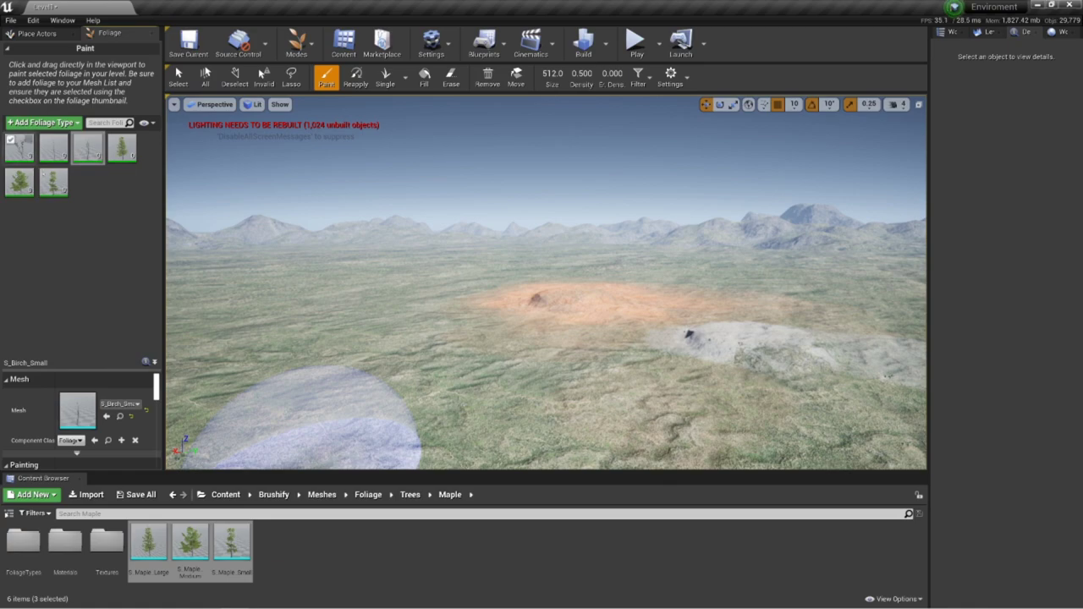
click(53, 182)
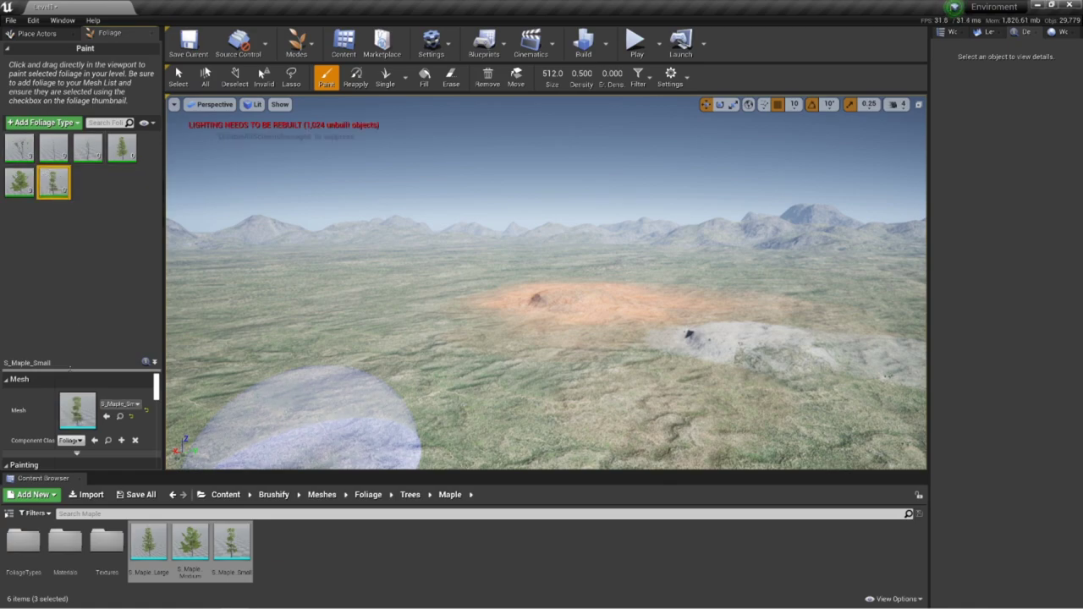
drag(82, 365, 74, 220)
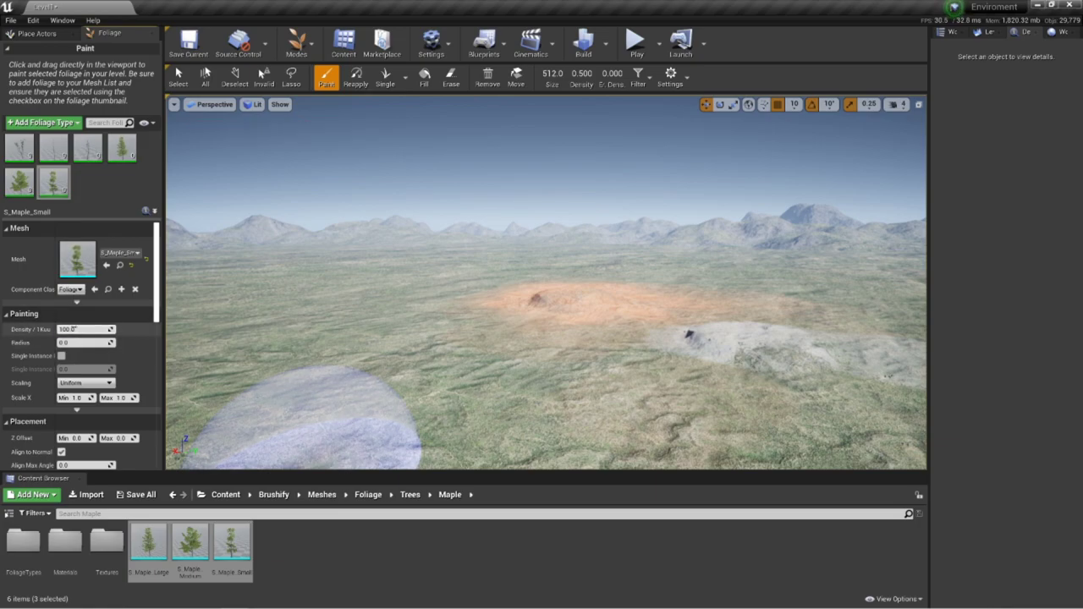
click(85, 329)
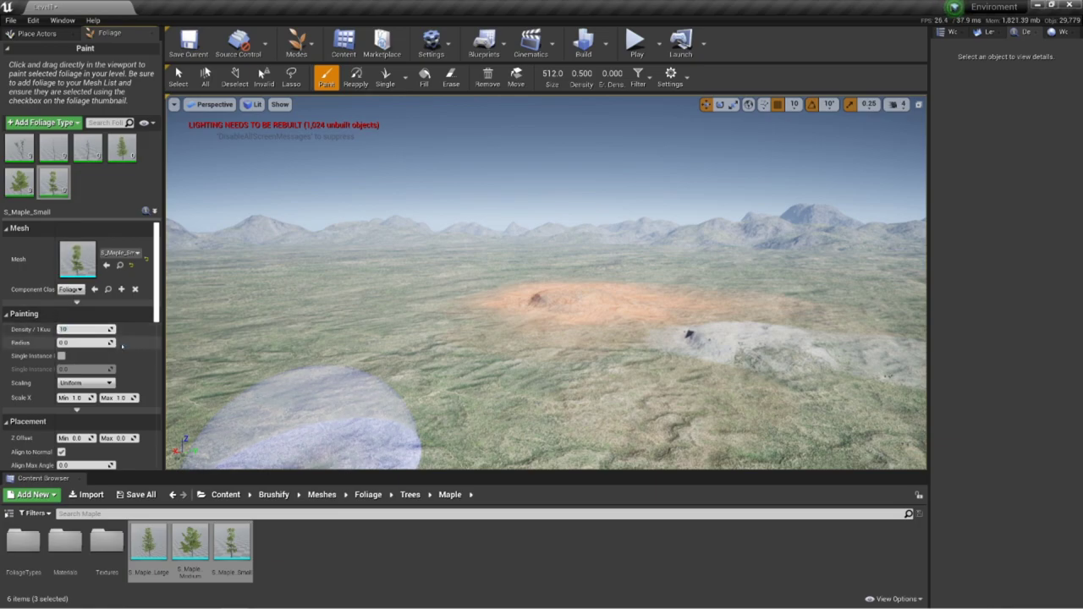
click(18, 181)
click(79, 329)
text(10)
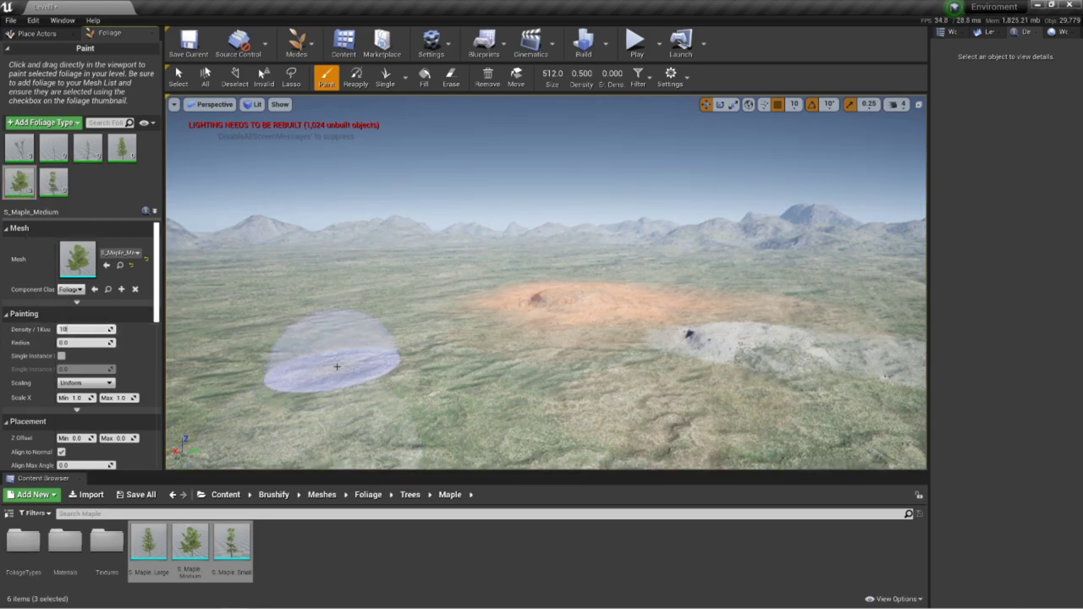
Paint a test patch of trees on the grass beside the orange area and undo it
click(418, 364)
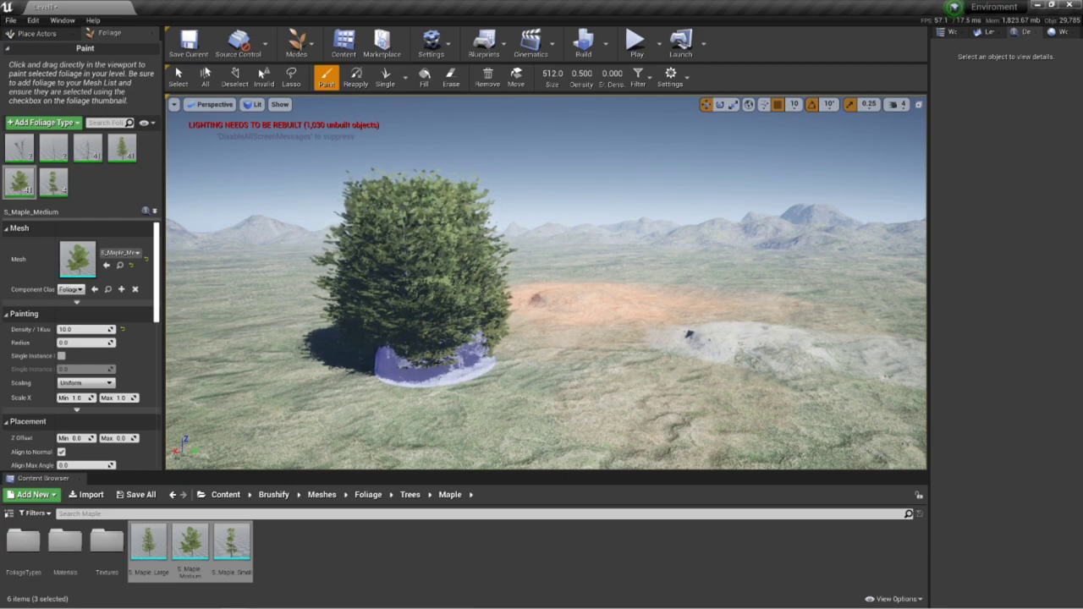
key(ctrl+z)
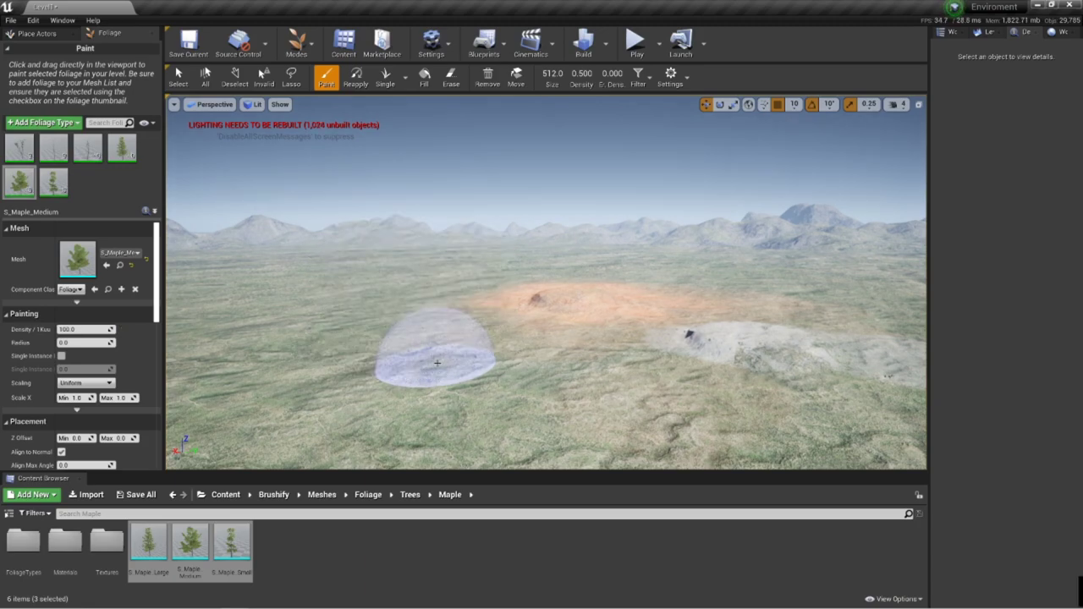
Set the painting density of the S_Maple_Medium and S_Maple_Large foliage to 10
click(107, 329)
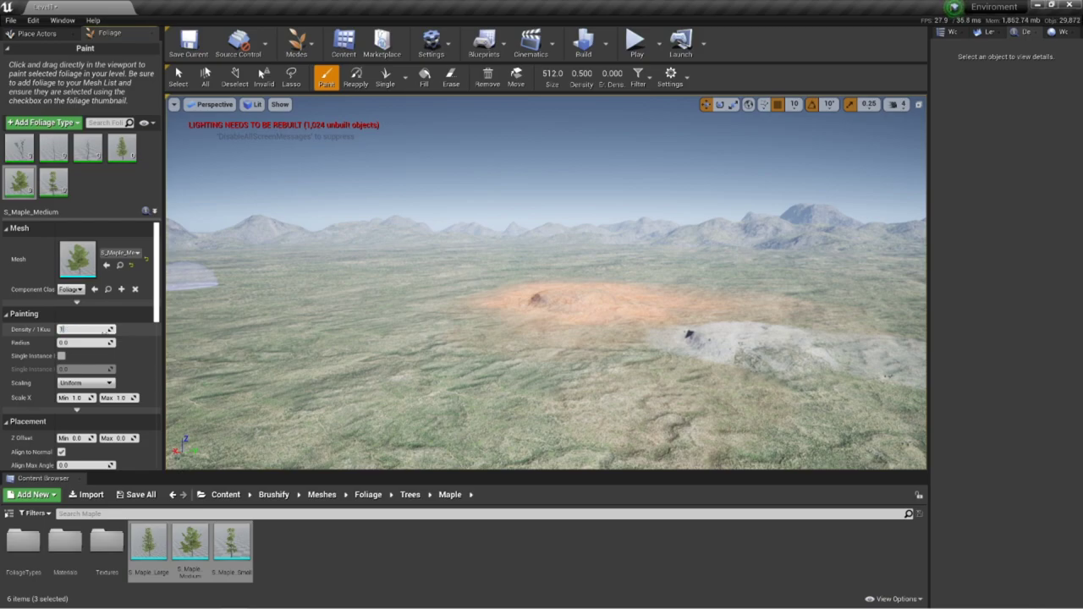
text(10)
key(Return)
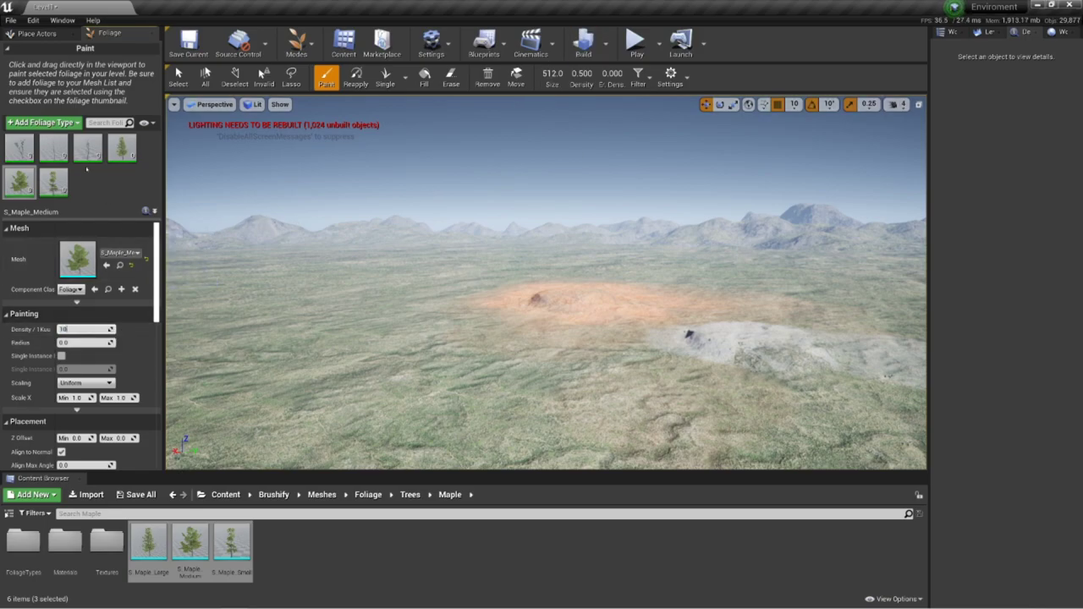
click(122, 149)
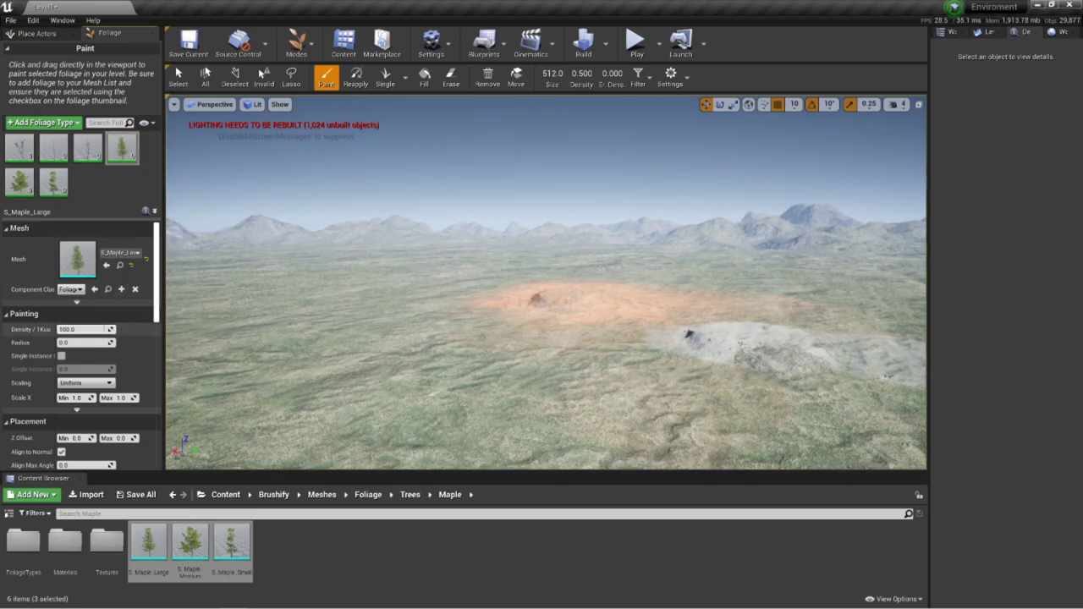
click(85, 329)
text(10)
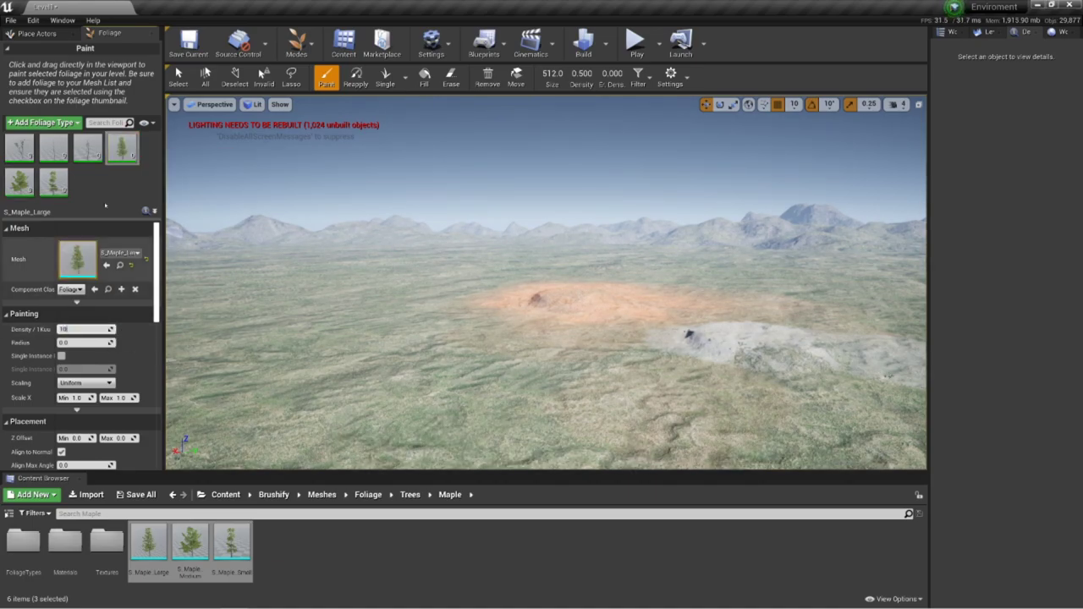
Edit the painting density of the S_Birch_Small foliage and show the settings of FT_Birch_Medium
click(87, 149)
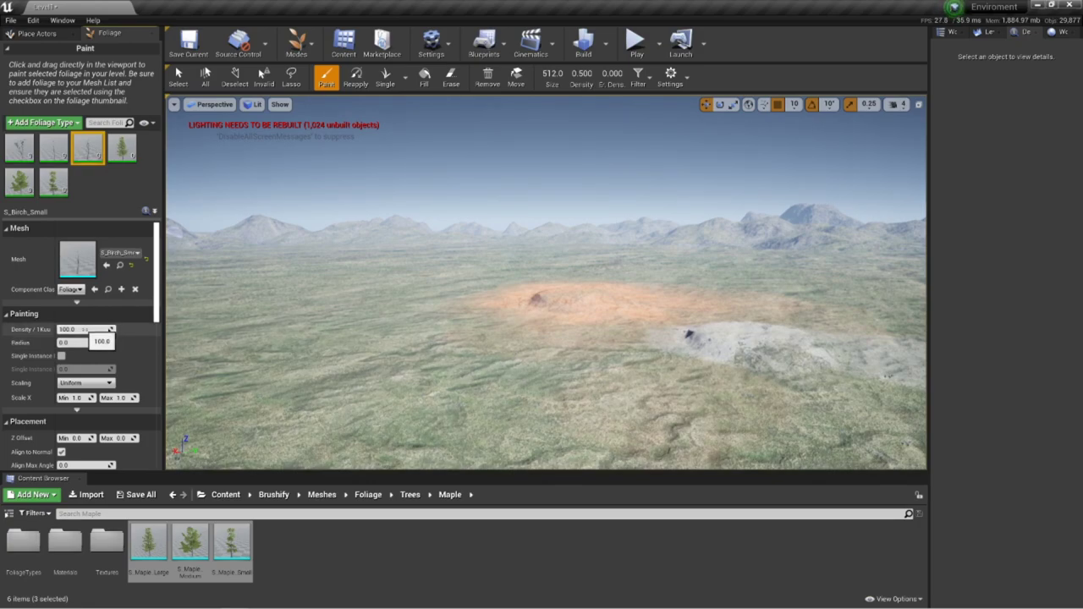
click(86, 329)
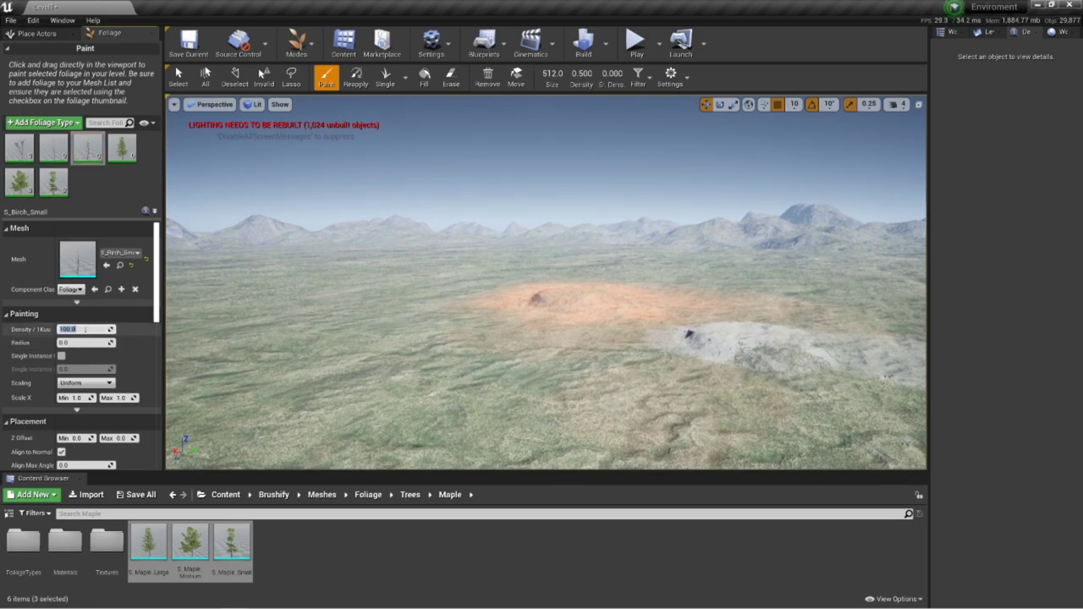
click(54, 149)
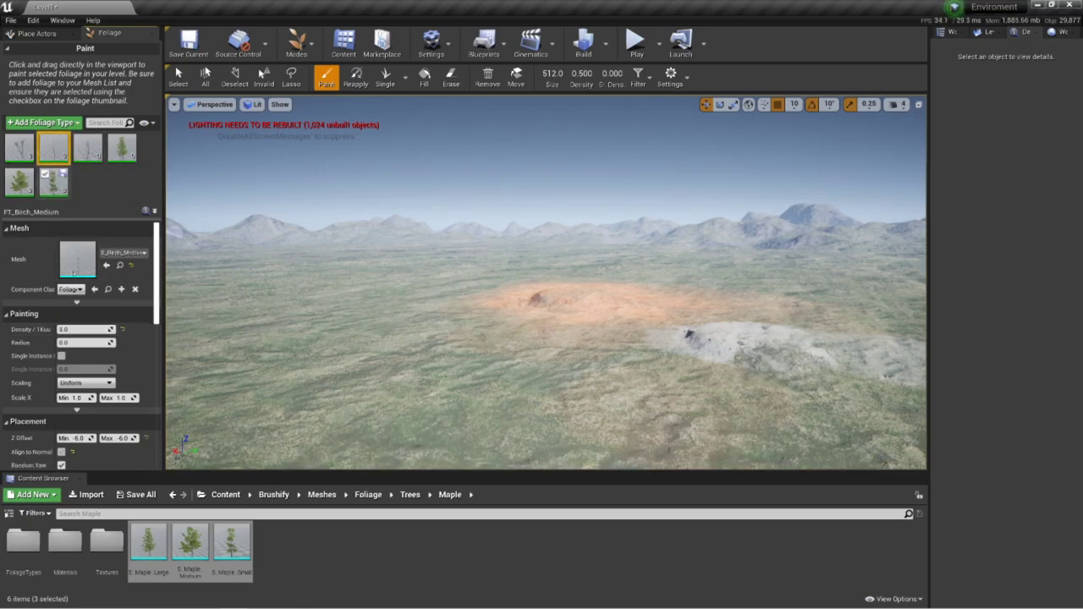
Try a painting density of 2 for FT_Birch_Large with a test patch of trees on the grass, and undo both
click(19, 149)
click(85, 329)
text(2)
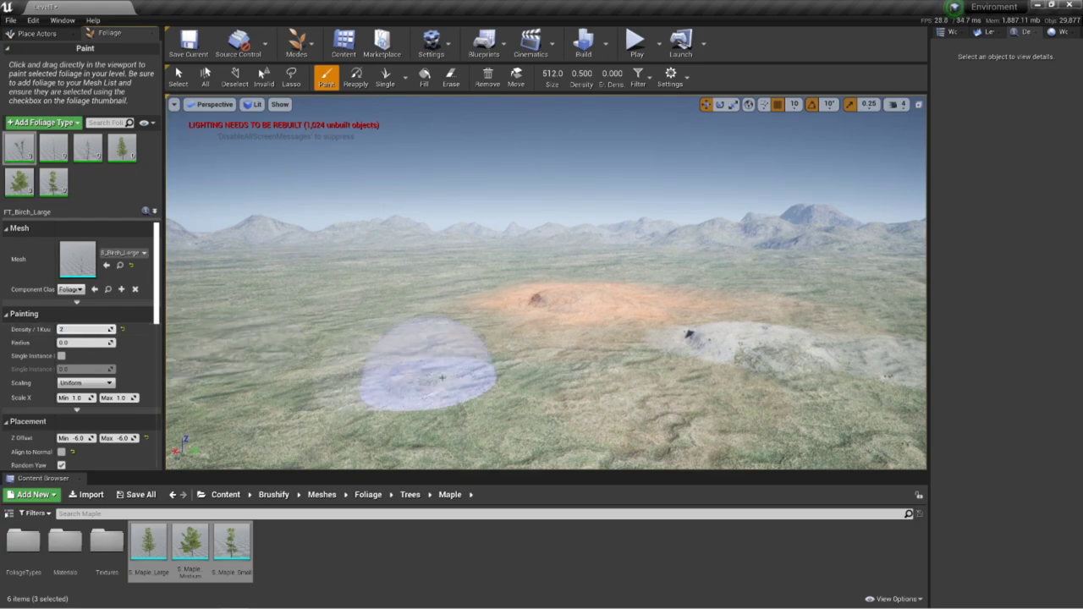
click(412, 356)
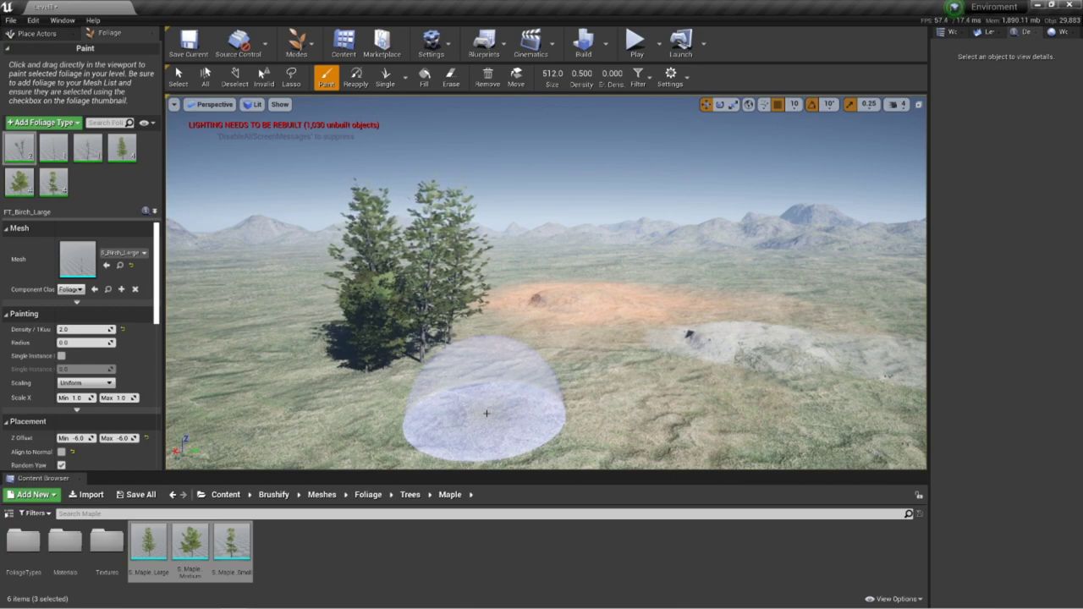
key(ctrl+z)
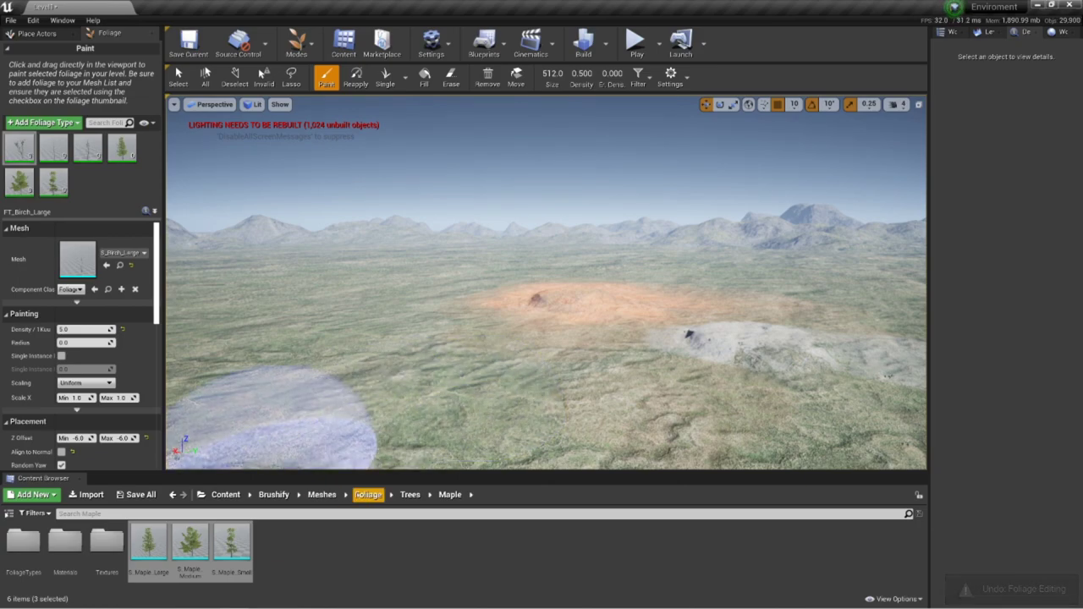
Add the large, medium and small S_JuniperBush meshes from the Foliage/Bushes/JuniperBush folder to the foliage list
click(370, 496)
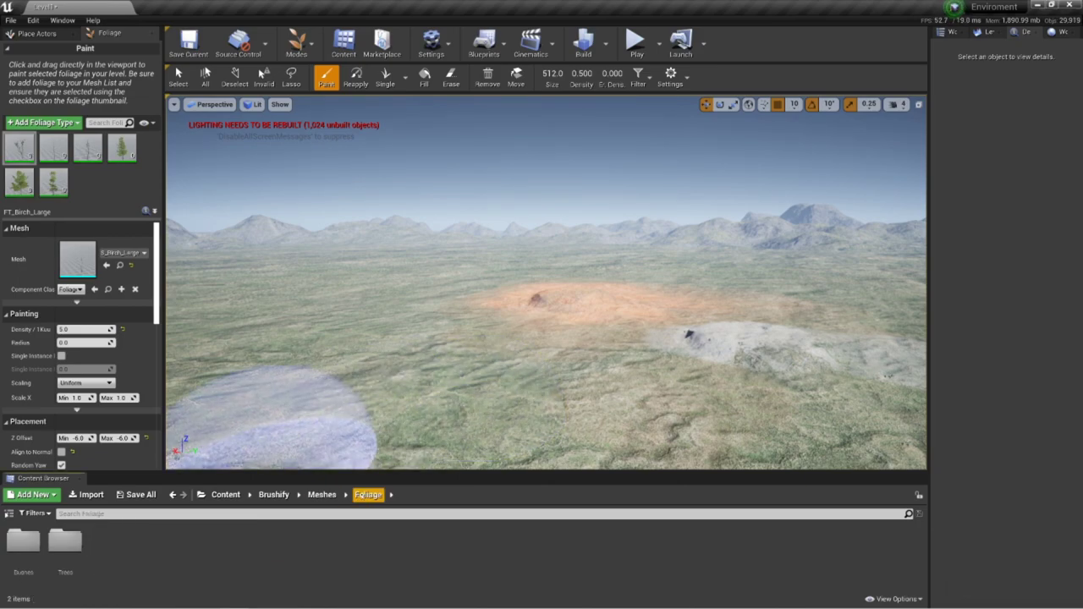
double_click(24, 543)
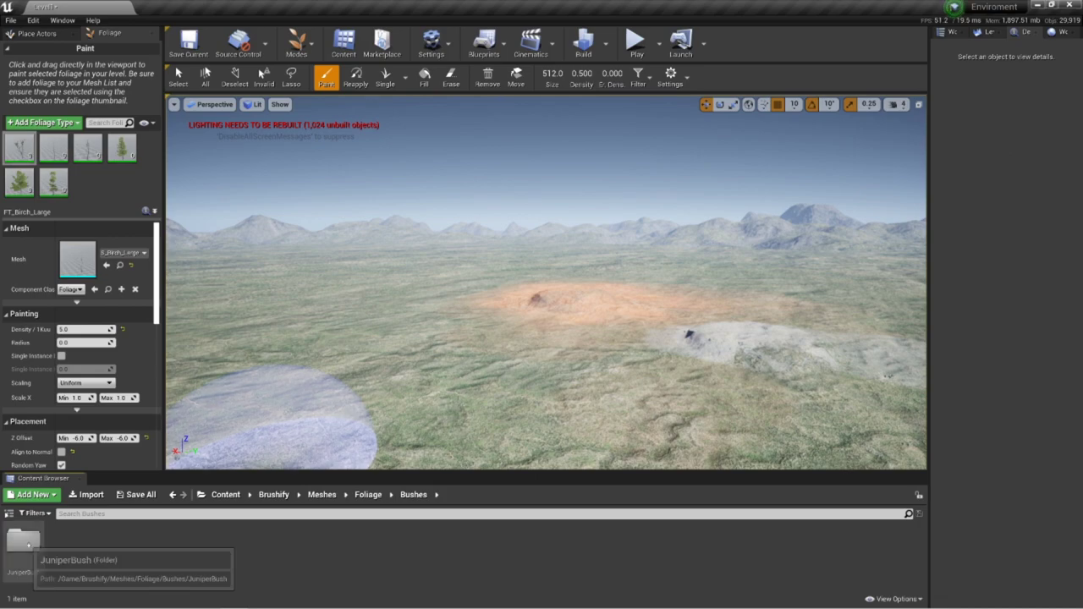
double_click(23, 543)
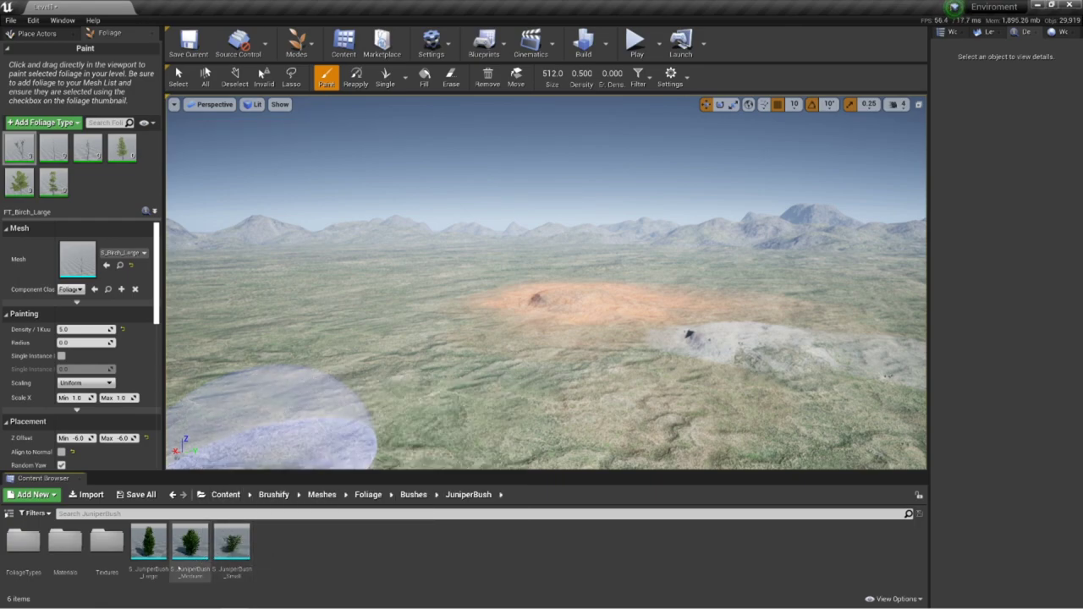
click(159, 556)
shift+click(238, 554)
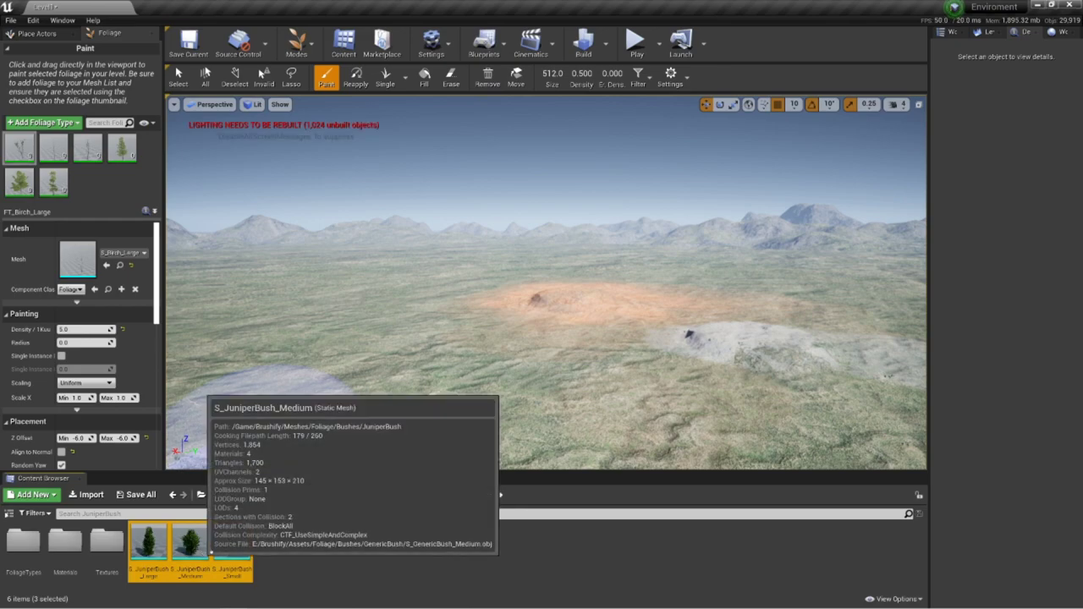
drag(203, 550, 115, 188)
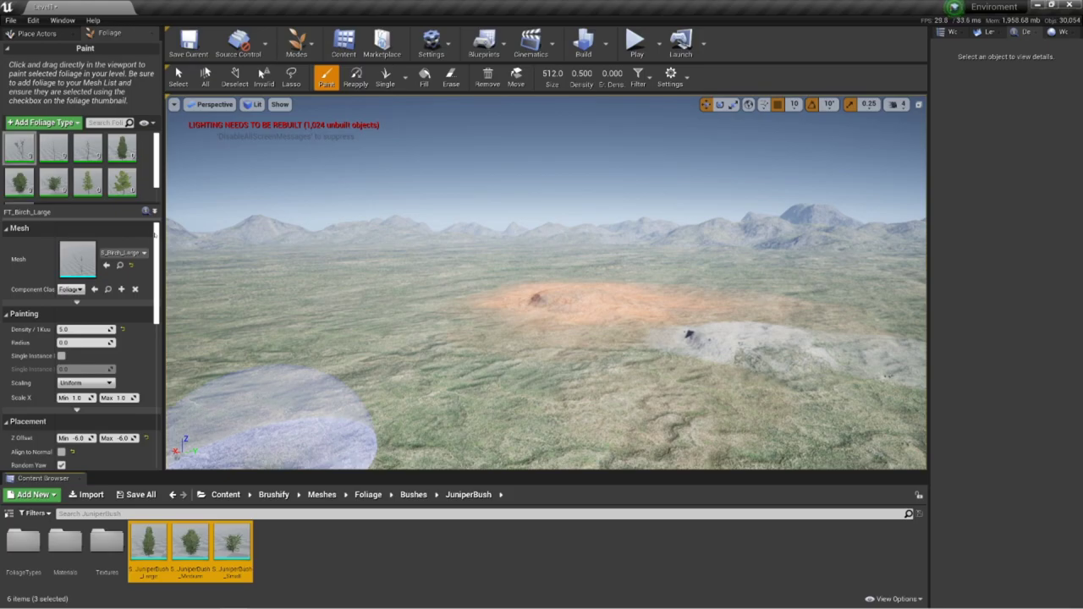
mouse_move(213, 275)
right_down()
mouse_move(275, 342)
mouse_move(271, 352)
mouse_move(260, 321)
mouse_move(203, 288)
right_up()
key(w)
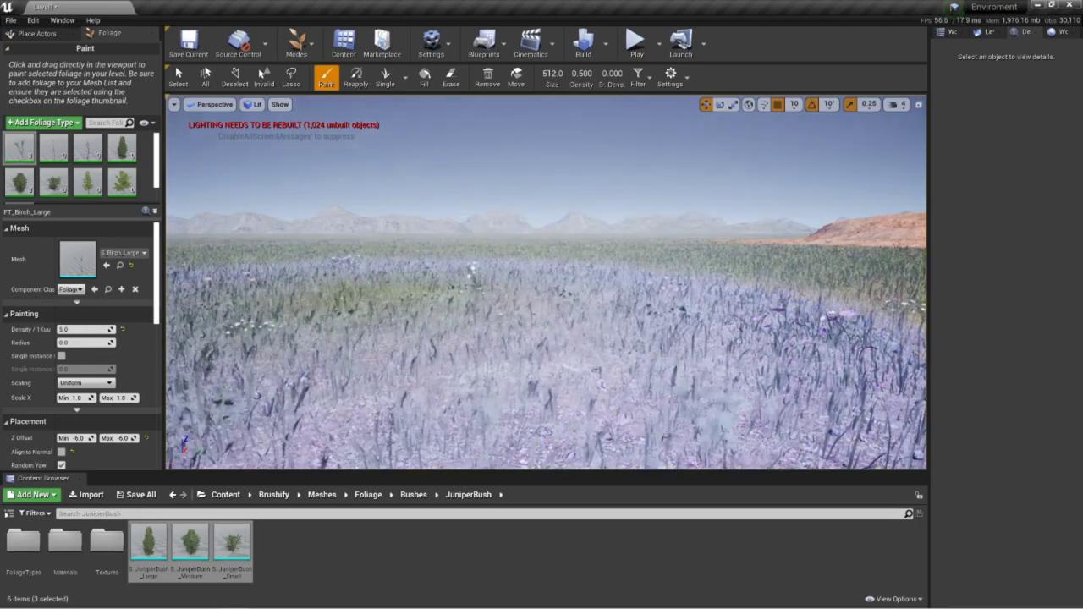
right_drag(414, 288, 415, 288)
key(e)
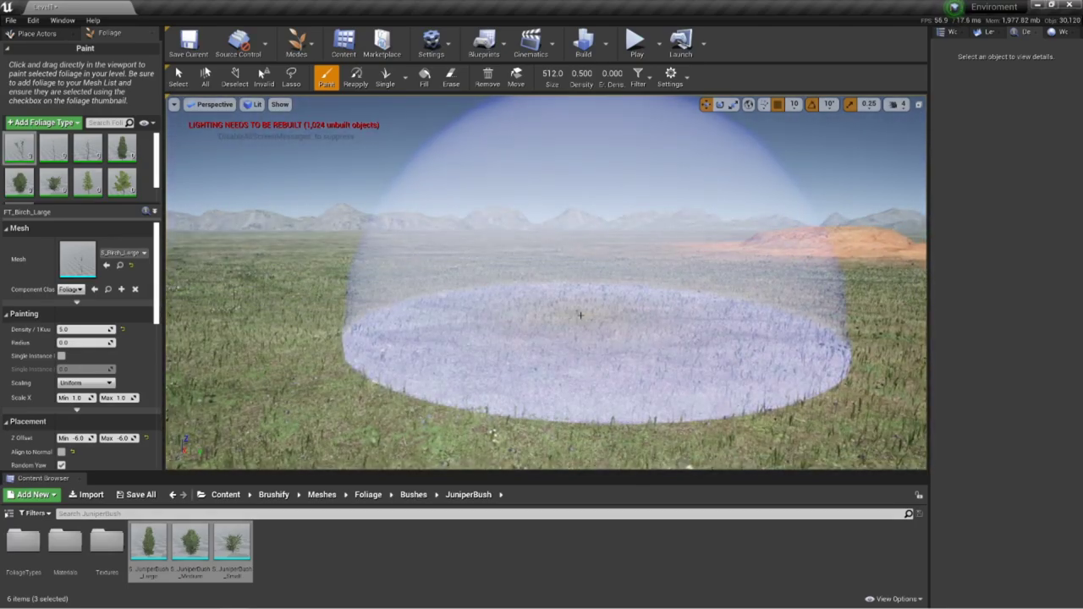
Lower the painting density of all three juniper bushes, with S_JuniperBush_Small and S_JuniperBush_Large set to 5
click(53, 182)
click(81, 329)
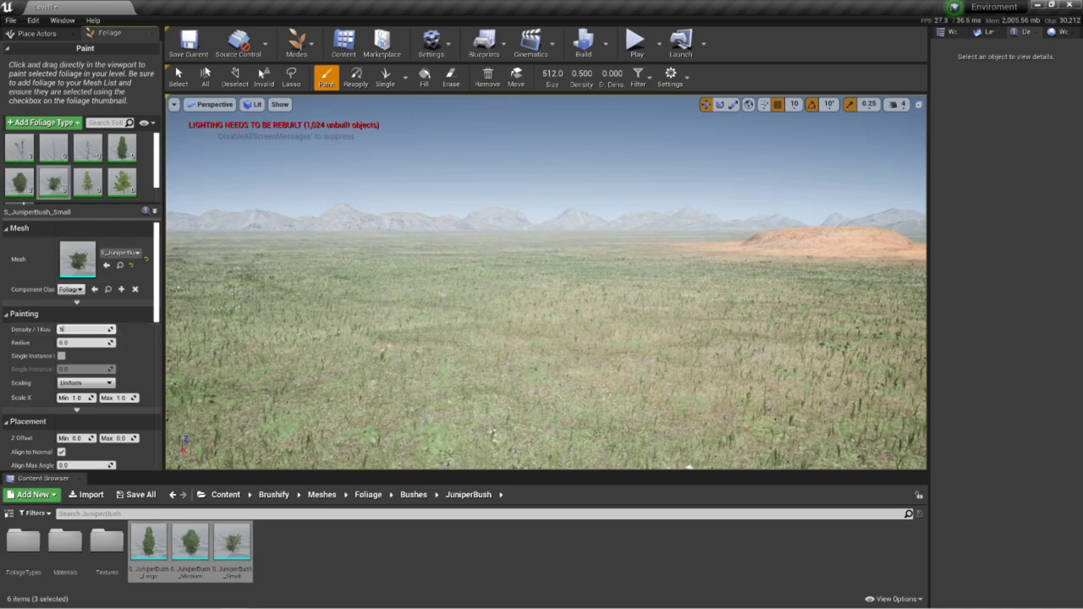
click(19, 182)
click(82, 329)
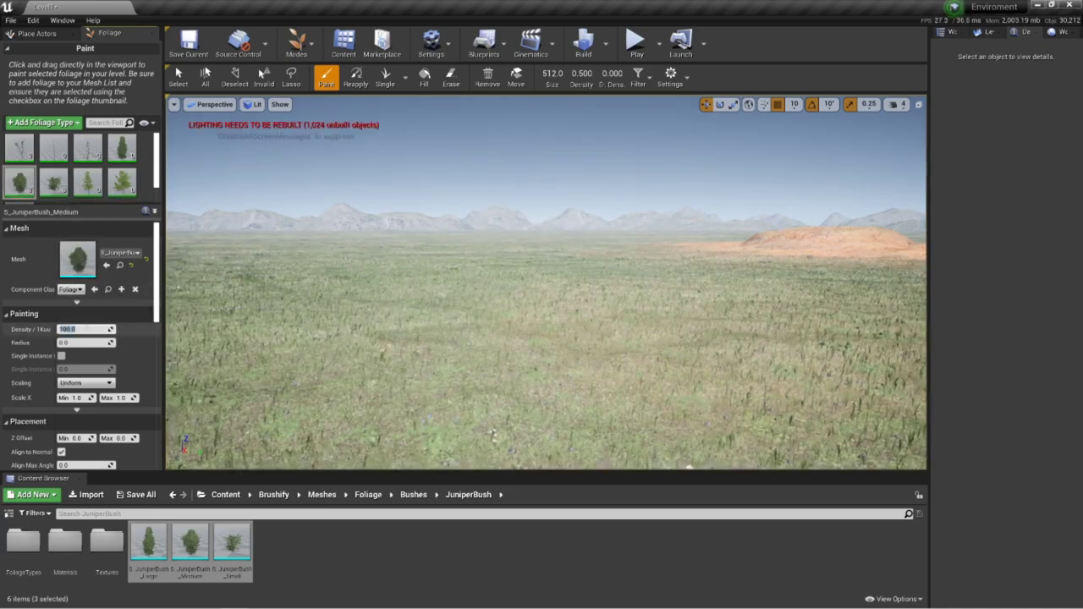
click(121, 148)
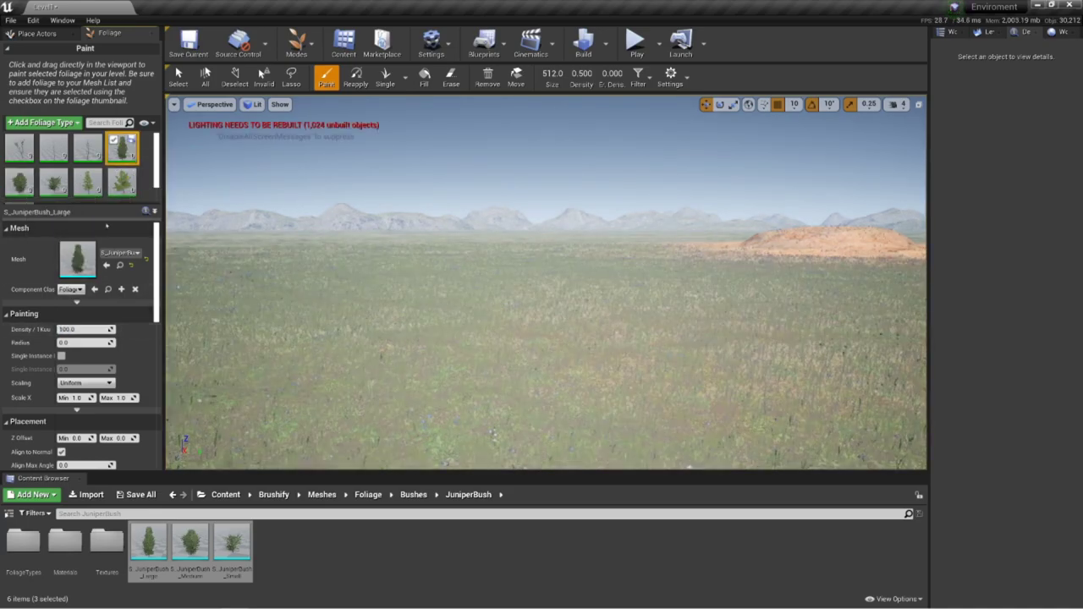
click(92, 330)
text(5)
key(Return)
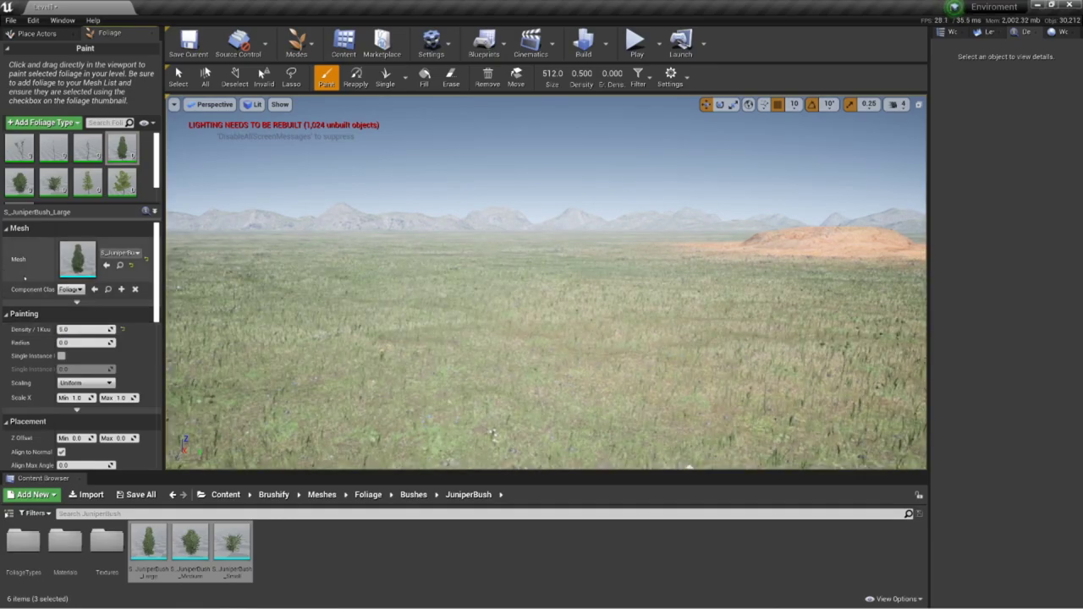
Paint a dense forest over the grassland with brush size 8192 and paint density 0.5, and look around inside it
key(s)
right_drag(440, 271, 461, 294)
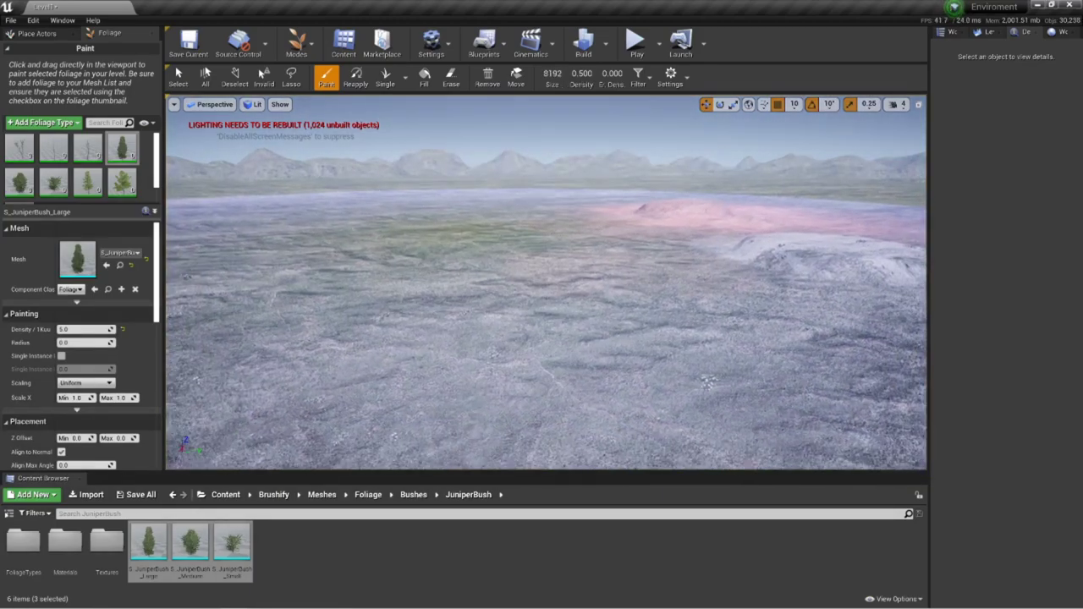
click(457, 228)
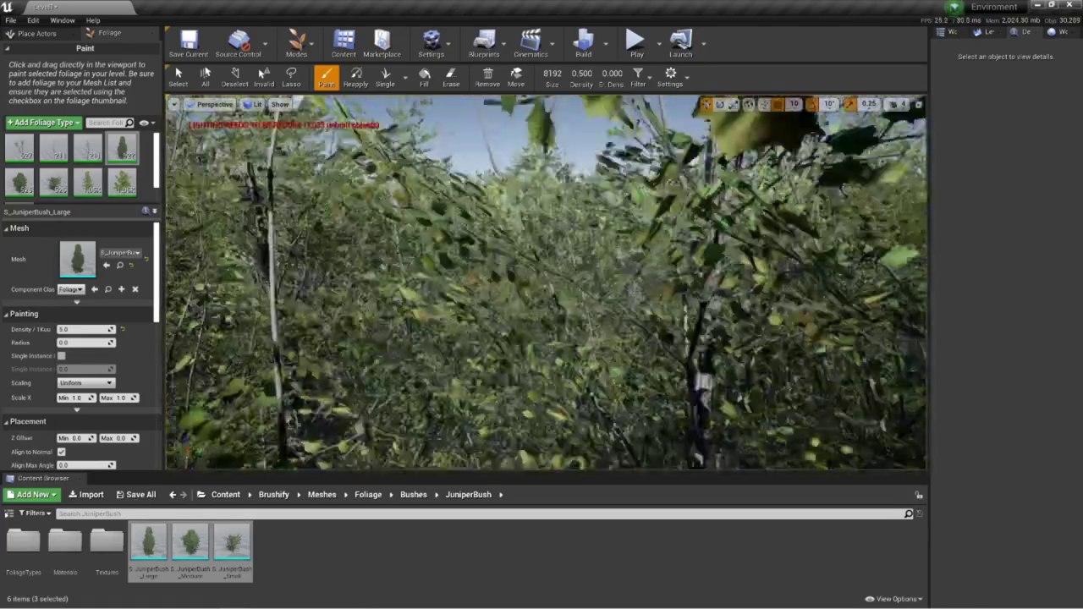
right_drag(542, 283, 456, 284)
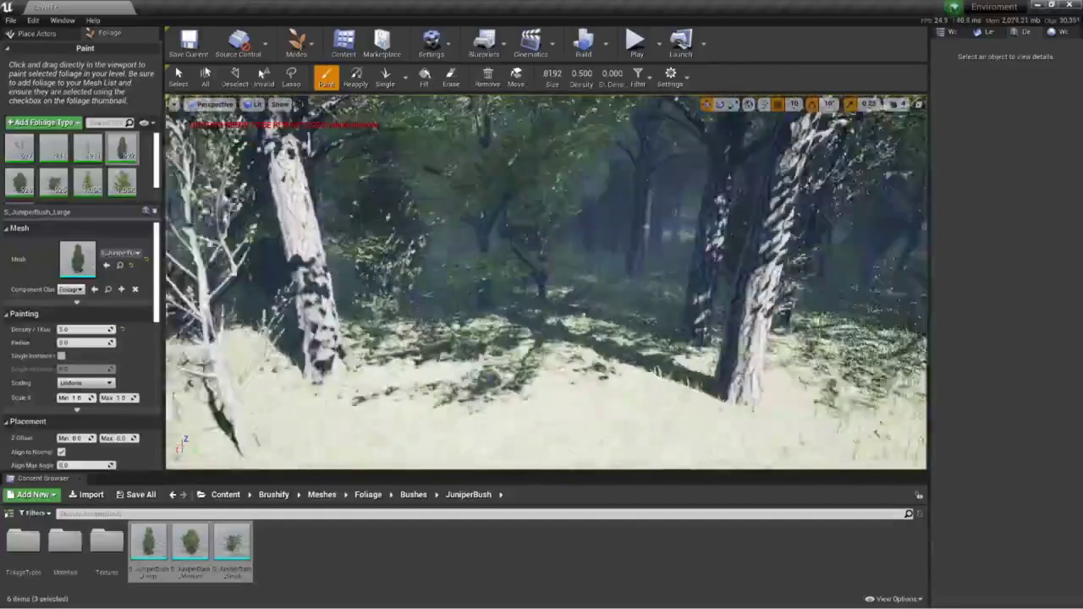
right_drag(542, 283, 571, 260)
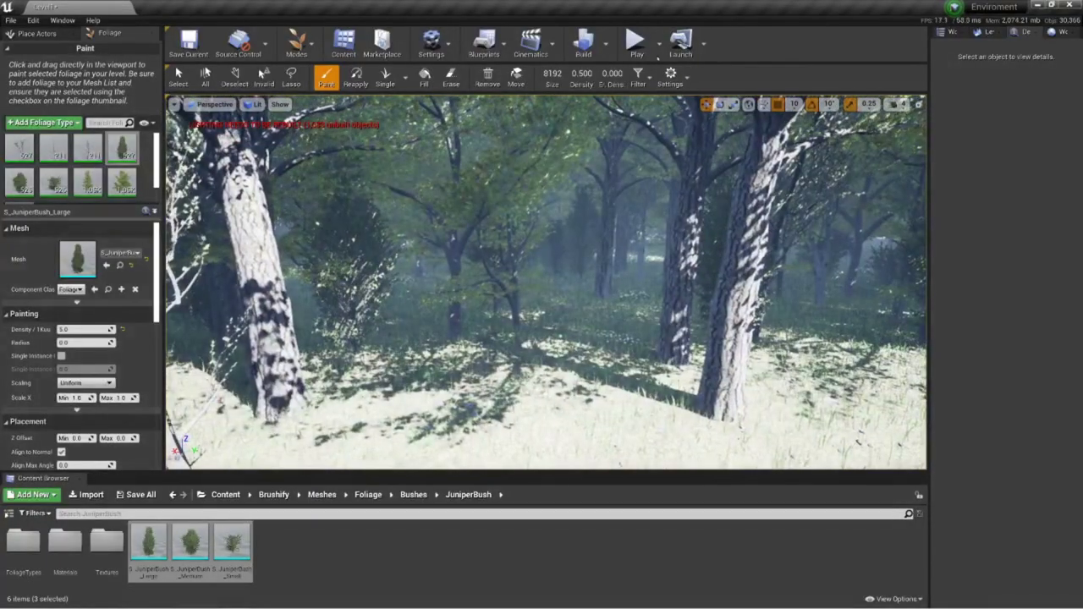
Play the level to run the character through the dense forest, and undo the painted foliage after stopping
click(637, 43)
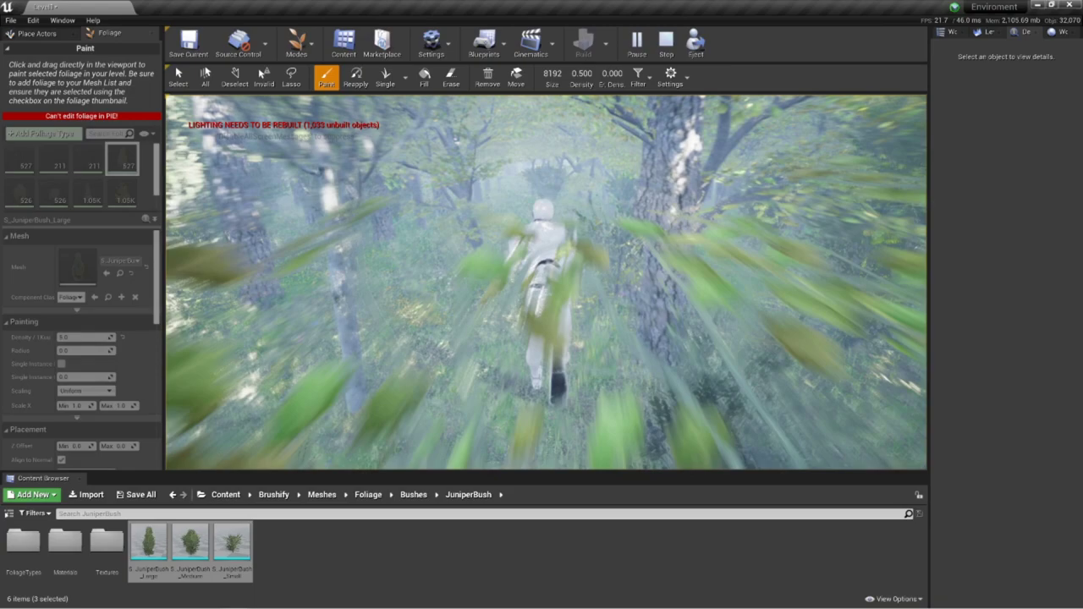
key(w)
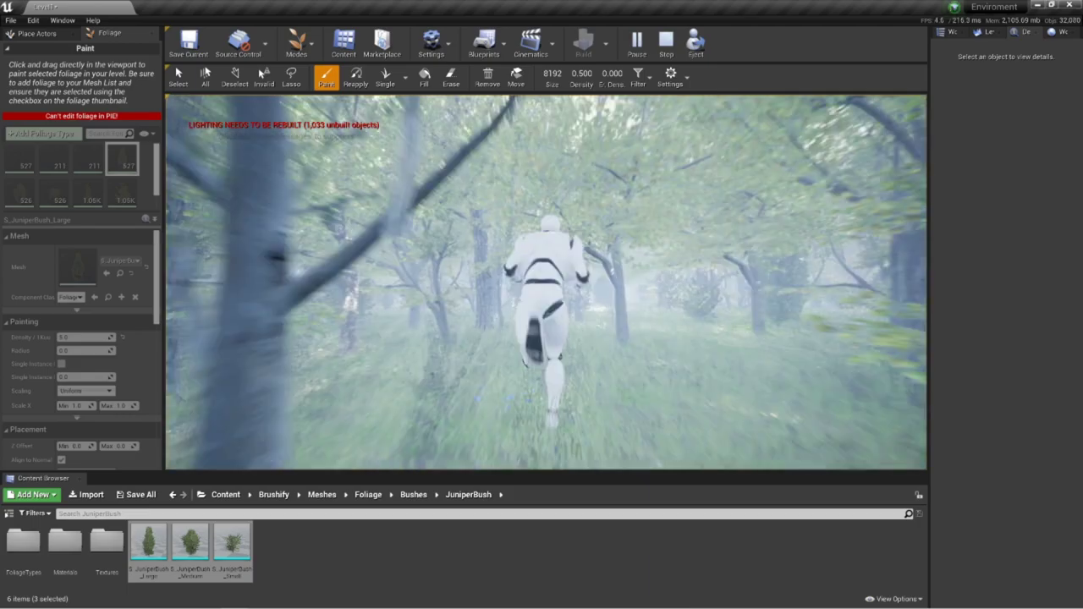
key(Escape)
key(ctrl+z)
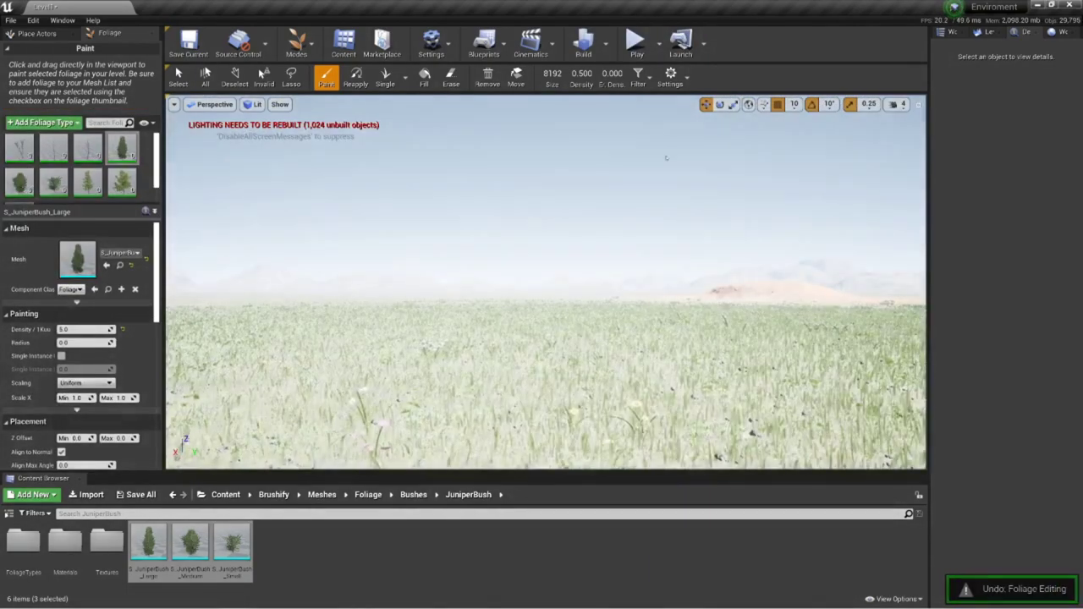
Paint a forest at brush paint density 0.05, undo it, and repaint it sparser at 0.005
right_drag(666, 158, 666, 203)
key(s)
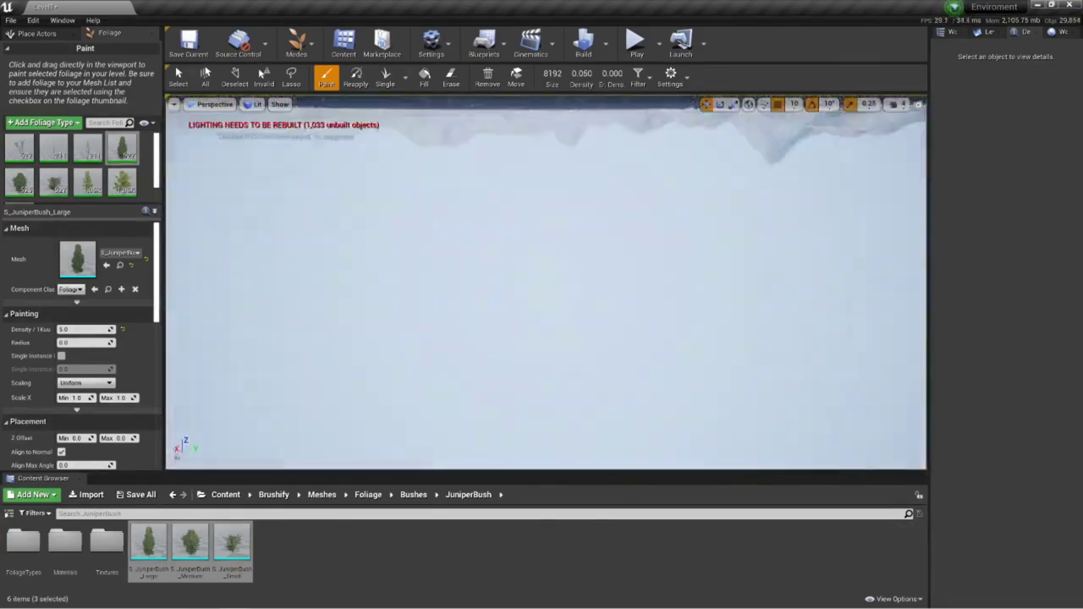
right_drag(546, 284, 631, 245)
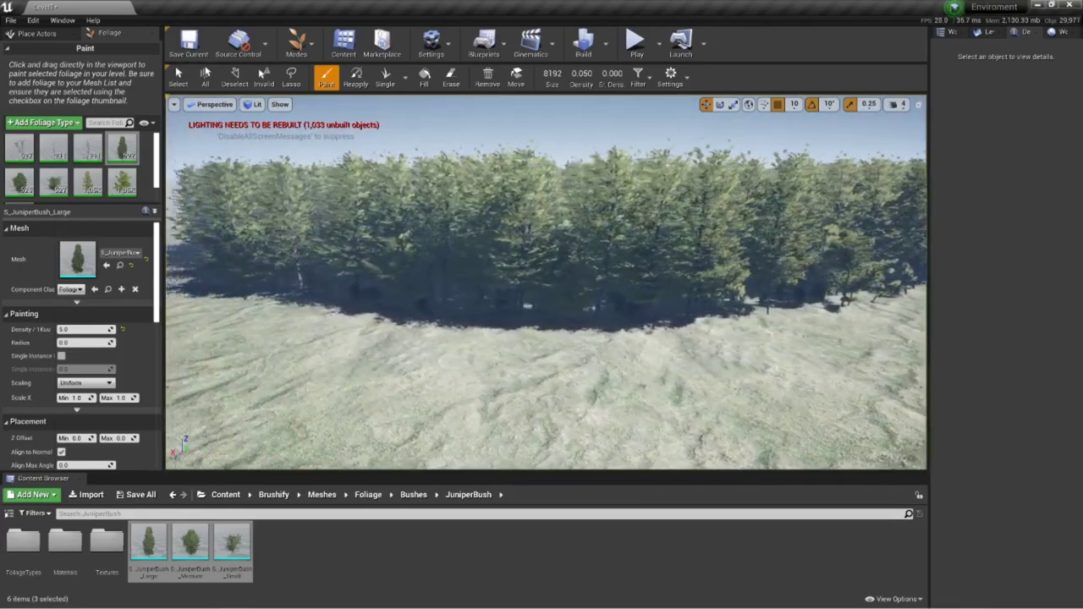
key(ctrl+z)
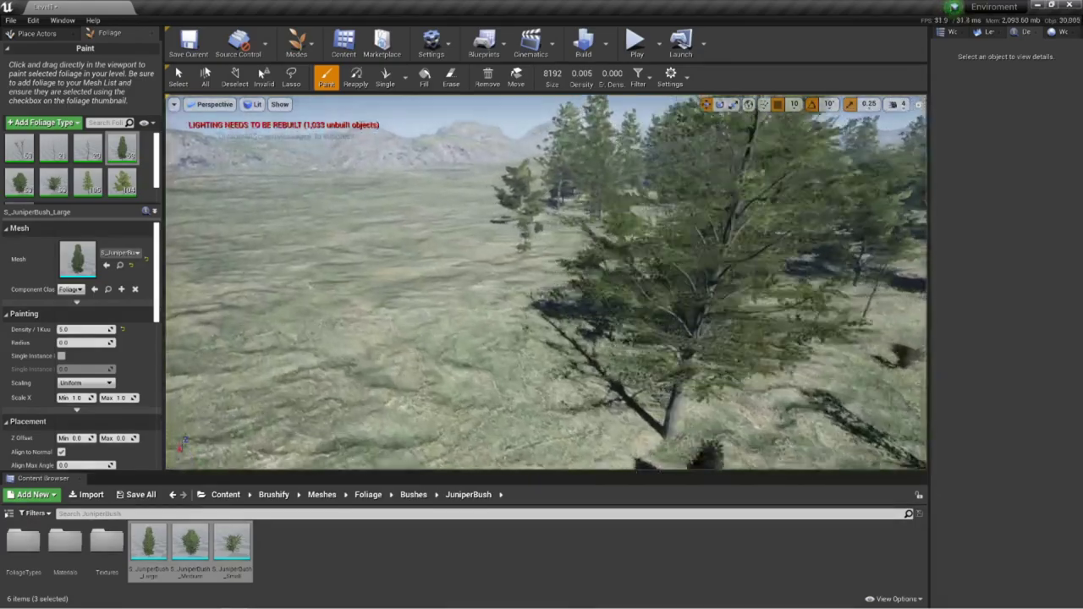
right_drag(545, 282, 859, 267)
right_drag(542, 248, 521, 246)
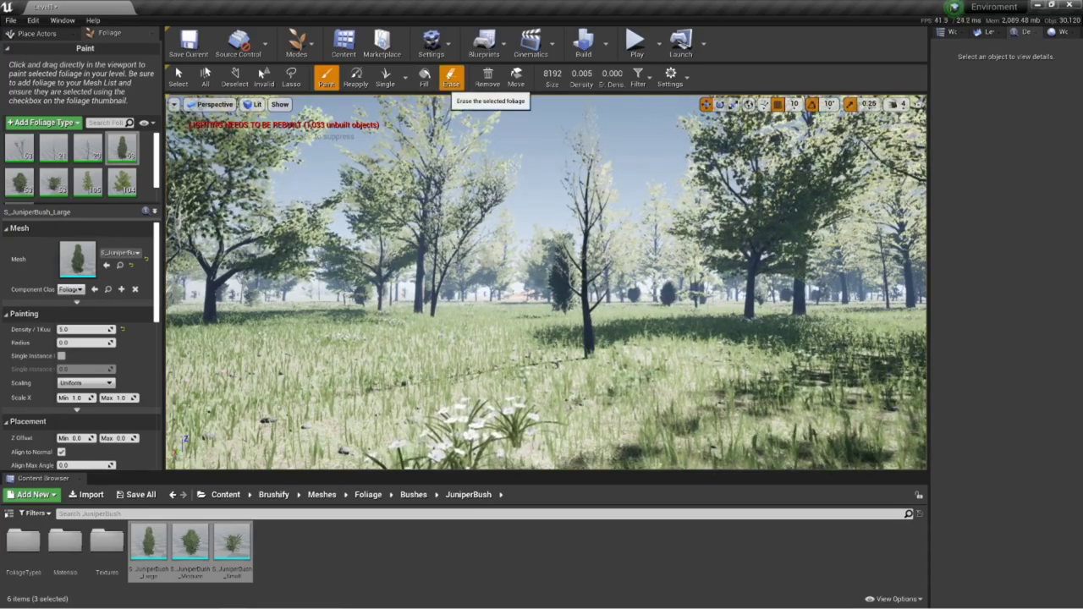
Erase the bare birch and a neighbouring tree in the clearing with an erase brush of size 110.7
click(450, 76)
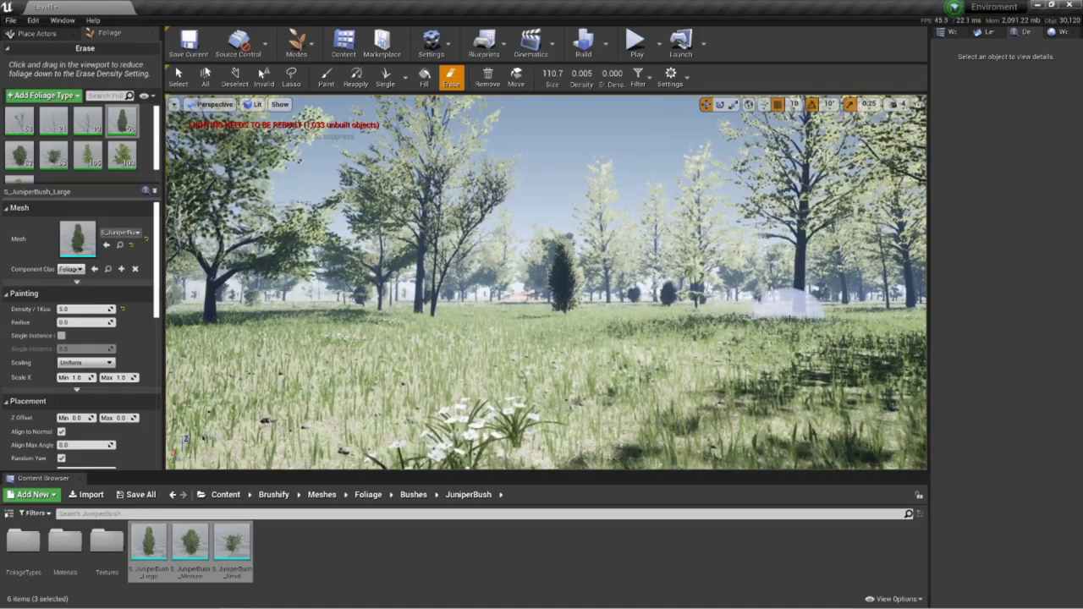
mouse_move(675, 337)
right_down()
mouse_move(567, 457)
mouse_move(549, 432)
mouse_move(440, 397)
mouse_move(423, 457)
mouse_move(439, 372)
mouse_move(490, 364)
right_up()
right_drag(554, 322, 630, 336)
Set the brush size to 8192 and paint sparse trees and bushes across the open grassland around the existing forest
drag(561, 76, 569, 77)
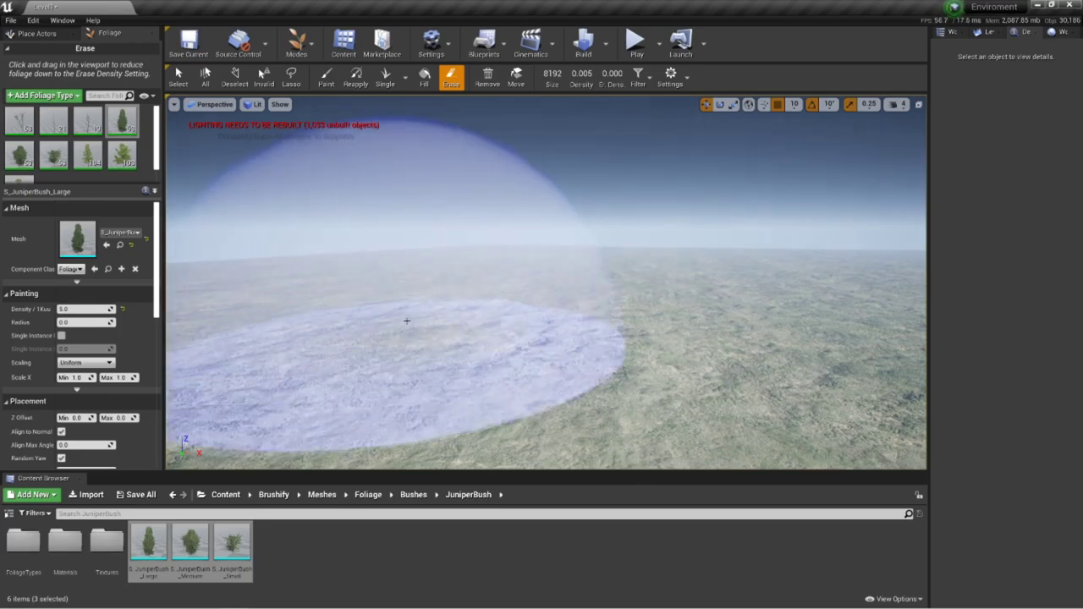
mouse_move(710, 309)
right_down()
mouse_move(713, 385)
mouse_move(812, 372)
mouse_move(804, 369)
right_up()
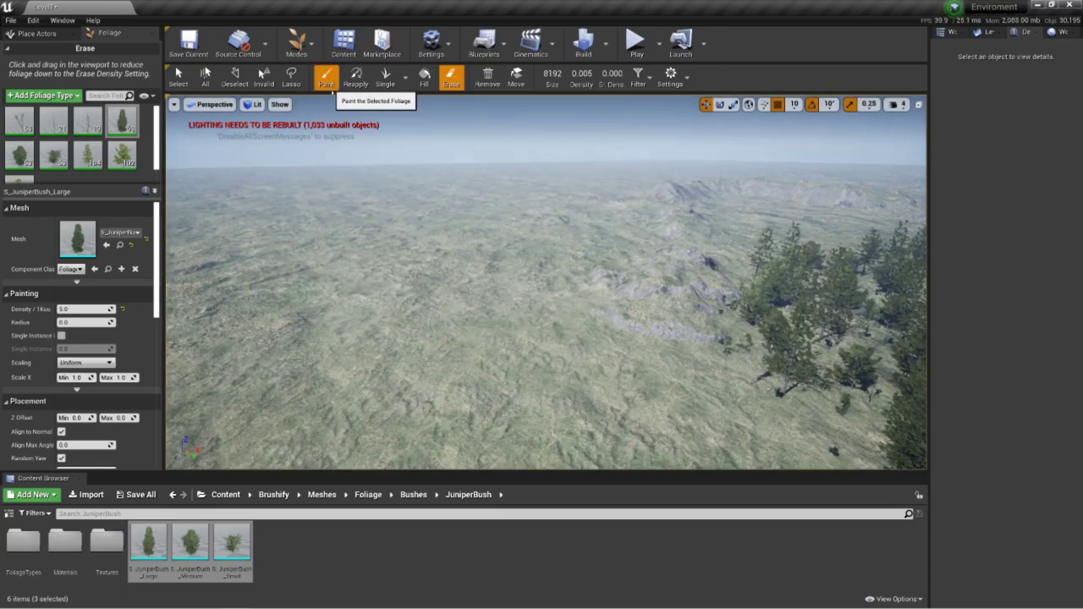
click(326, 81)
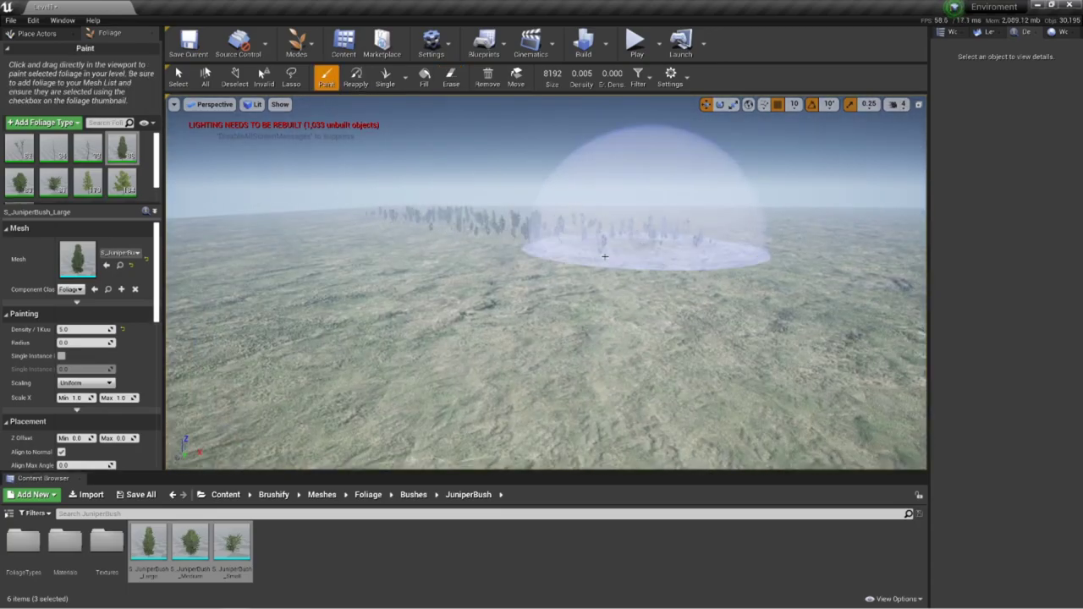
mouse_move(605, 256)
mouse_down()
mouse_move(349, 219)
mouse_move(419, 320)
mouse_up()
right_drag(473, 326, 507, 338)
right_drag(668, 339, 643, 338)
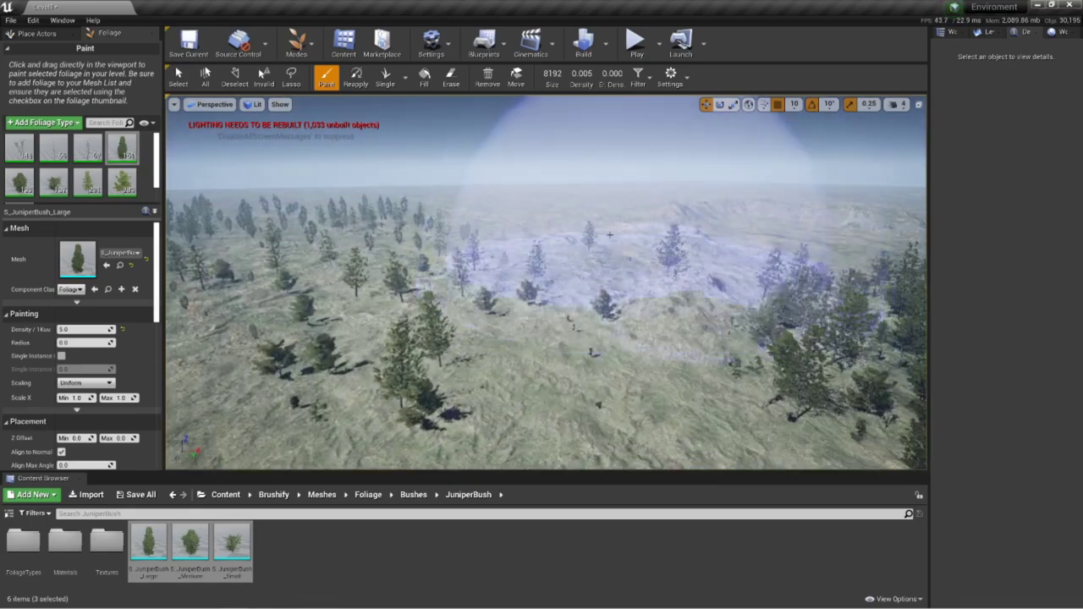
mouse_move(532, 181)
mouse_down()
mouse_move(508, 164)
mouse_move(471, 181)
mouse_move(289, 188)
mouse_move(364, 176)
mouse_move(538, 195)
mouse_up()
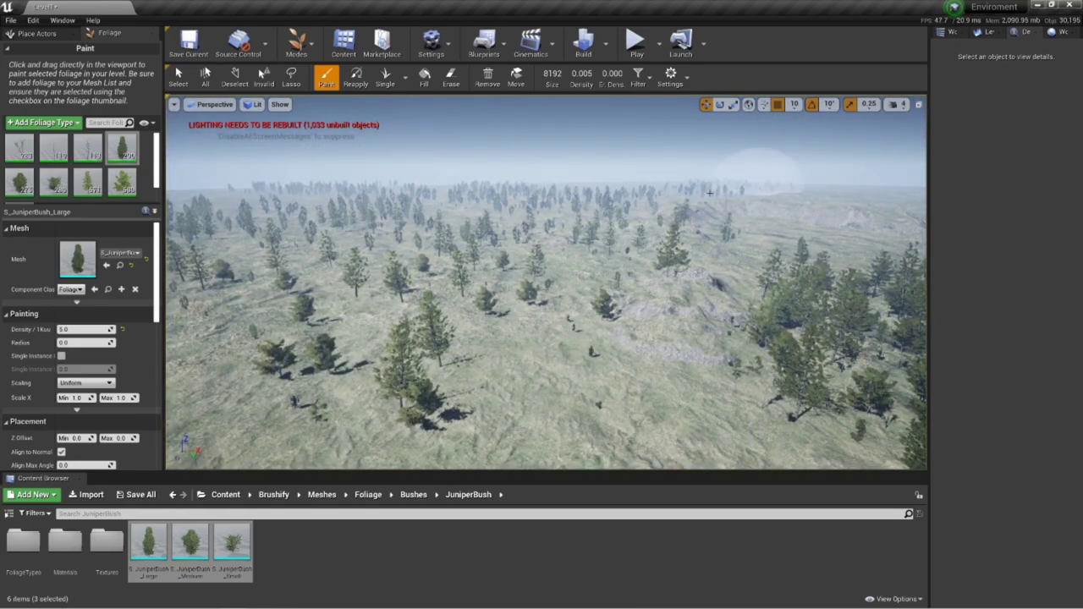
right_drag(709, 193, 833, 202)
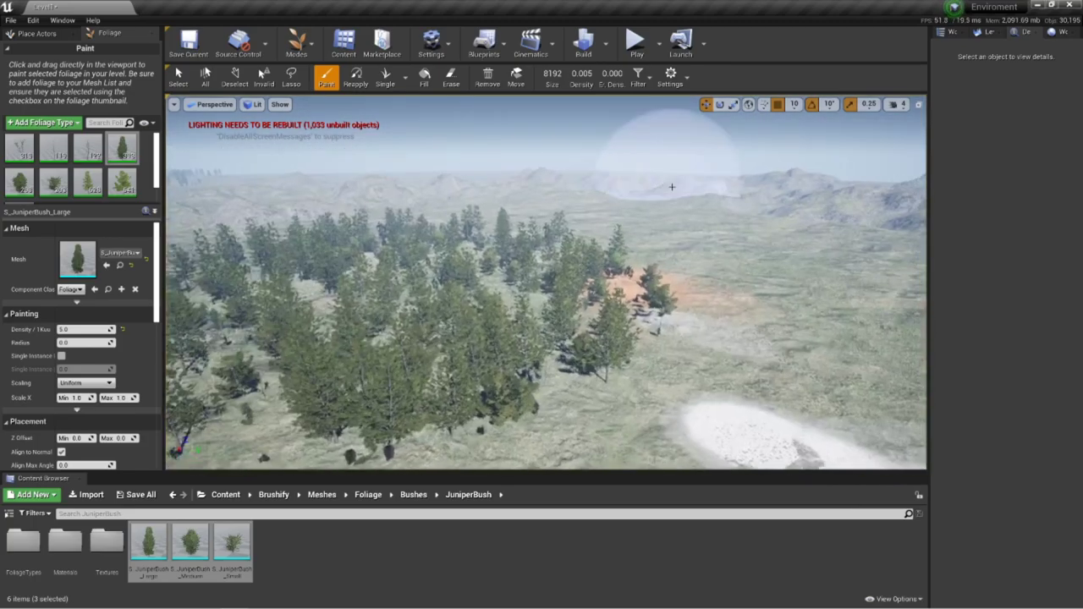
Paint additional sparse trees and bushes at brush size 8192 on the distant plain and around the pale clearing beside the forest
mouse_move(736, 174)
right_down()
mouse_move(766, 248)
mouse_move(725, 225)
mouse_move(763, 223)
right_up()
click(679, 257)
right_drag(680, 258, 578, 269)
right_drag(683, 224, 664, 197)
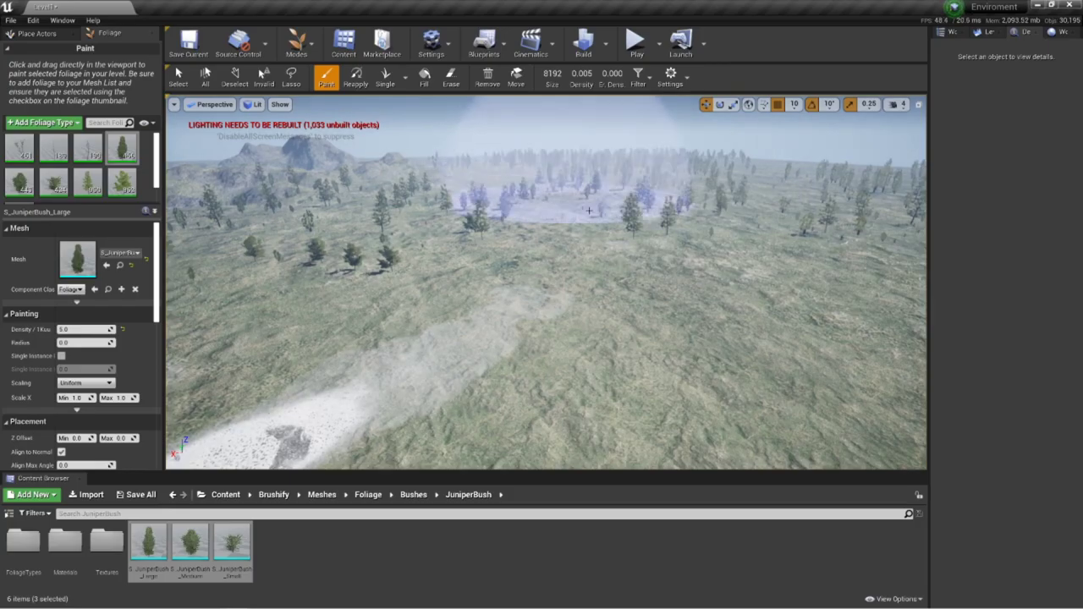
mouse_move(589, 210)
right_down()
mouse_move(601, 229)
mouse_move(696, 237)
mouse_move(710, 292)
mouse_move(617, 241)
mouse_move(516, 253)
mouse_move(473, 245)
mouse_move(461, 203)
mouse_move(465, 270)
mouse_move(444, 296)
mouse_move(457, 262)
mouse_move(541, 280)
right_up()
click(444, 297)
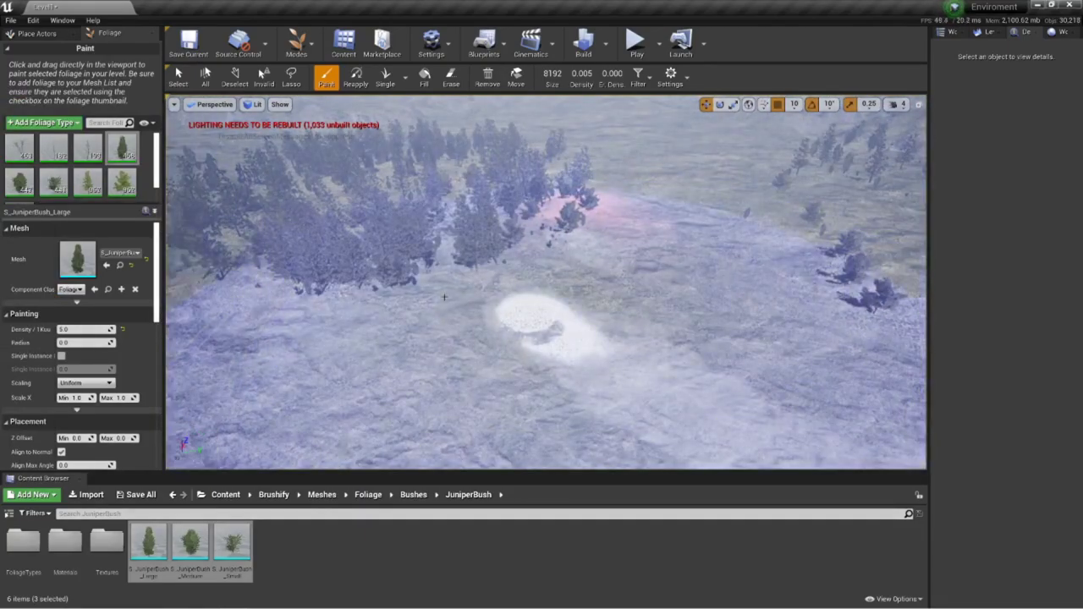
mouse_move(381, 313)
right_down()
mouse_move(482, 296)
mouse_move(508, 313)
mouse_move(525, 372)
right_up()
mouse_move(563, 254)
right_down()
mouse_move(546, 251)
mouse_move(660, 211)
mouse_move(736, 165)
mouse_move(774, 177)
mouse_move(592, 259)
mouse_move(782, 272)
mouse_move(573, 247)
right_up()
click(546, 250)
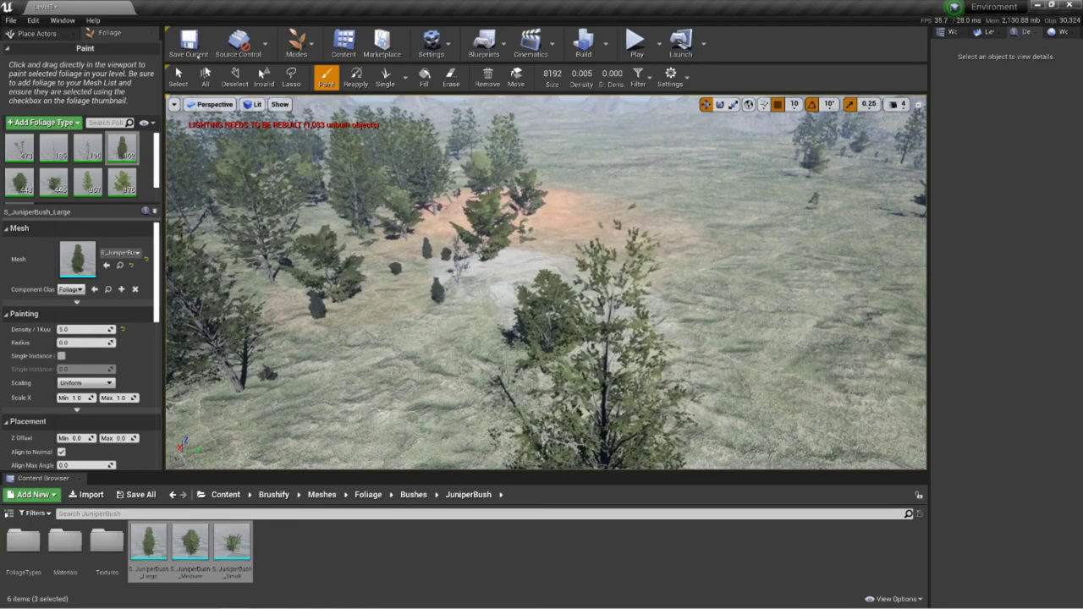
Switch to Select mode and examine the placeable volume actors, including Post Process Volume, and the recently placed actors
click(297, 47)
click(322, 76)
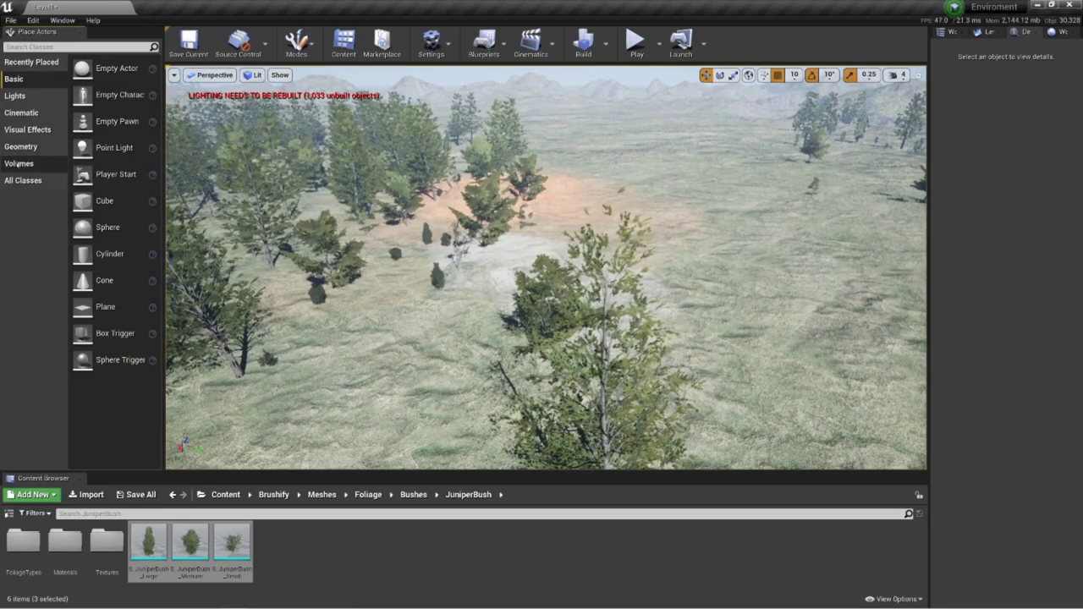
click(19, 163)
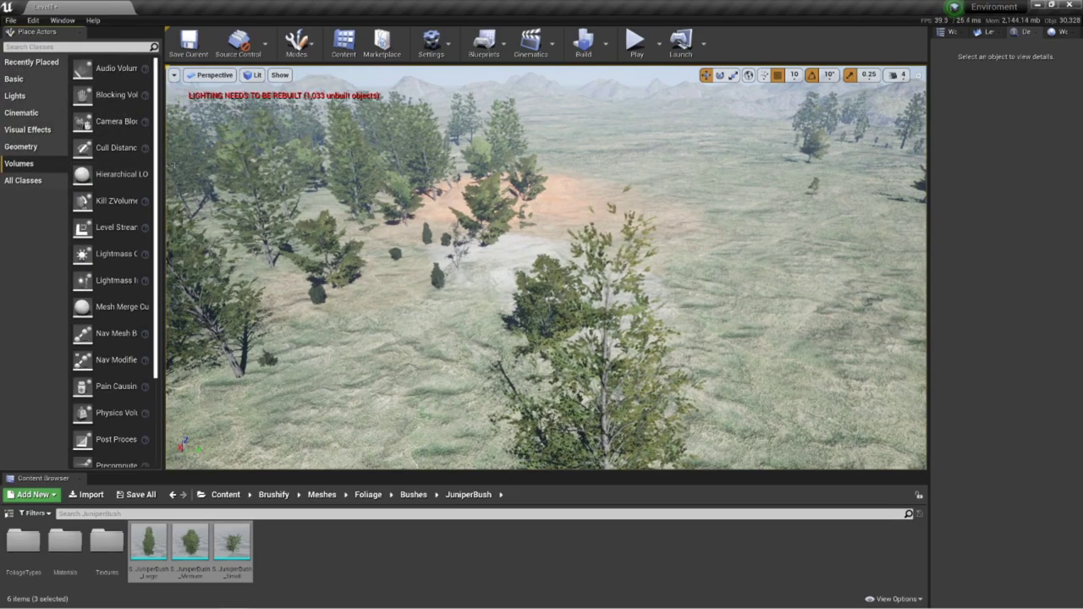
drag(163, 254, 238, 254)
scroll(117, 224, down, 1)
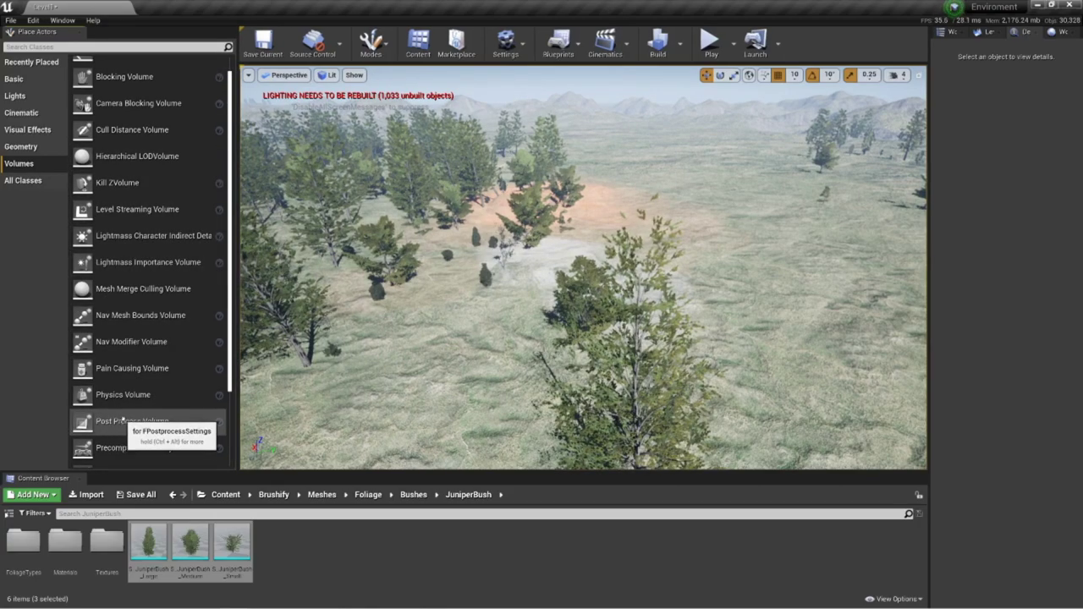
scroll(121, 415, down, 1)
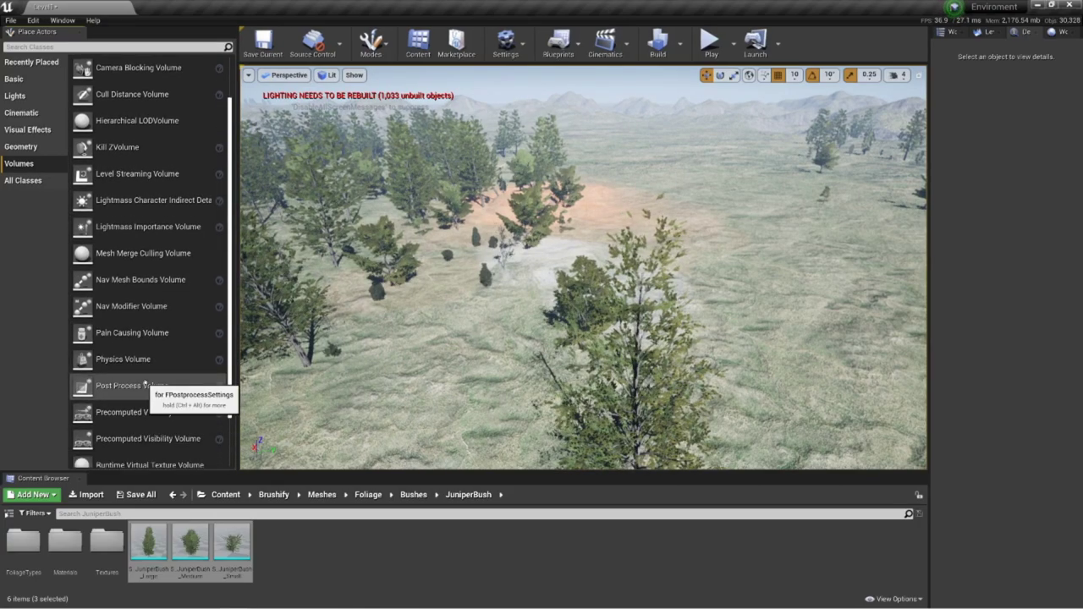
scroll(144, 383, down, 2)
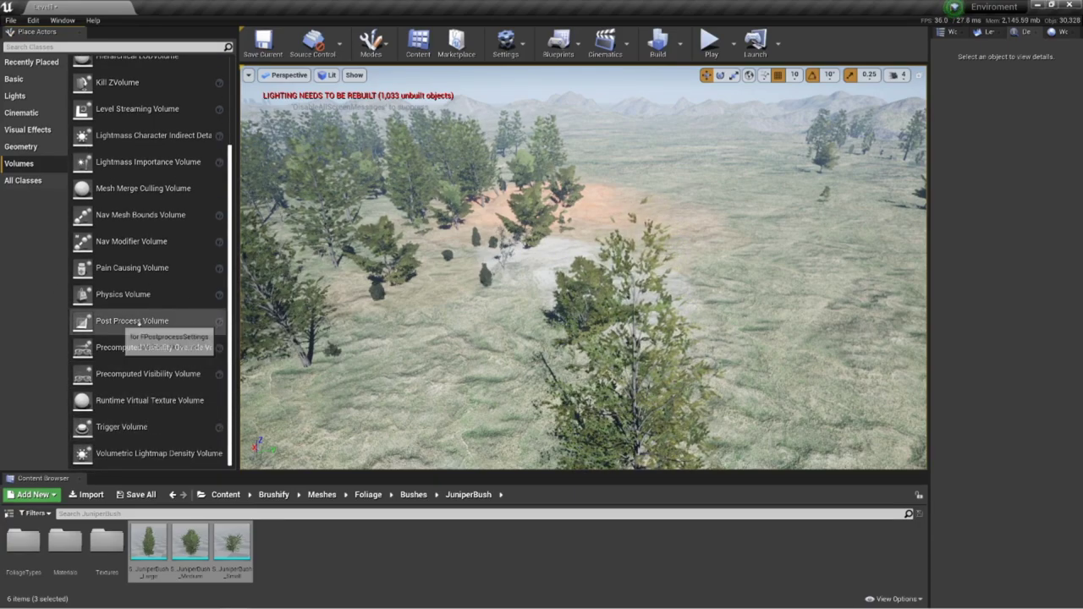
scroll(160, 328, up, 4)
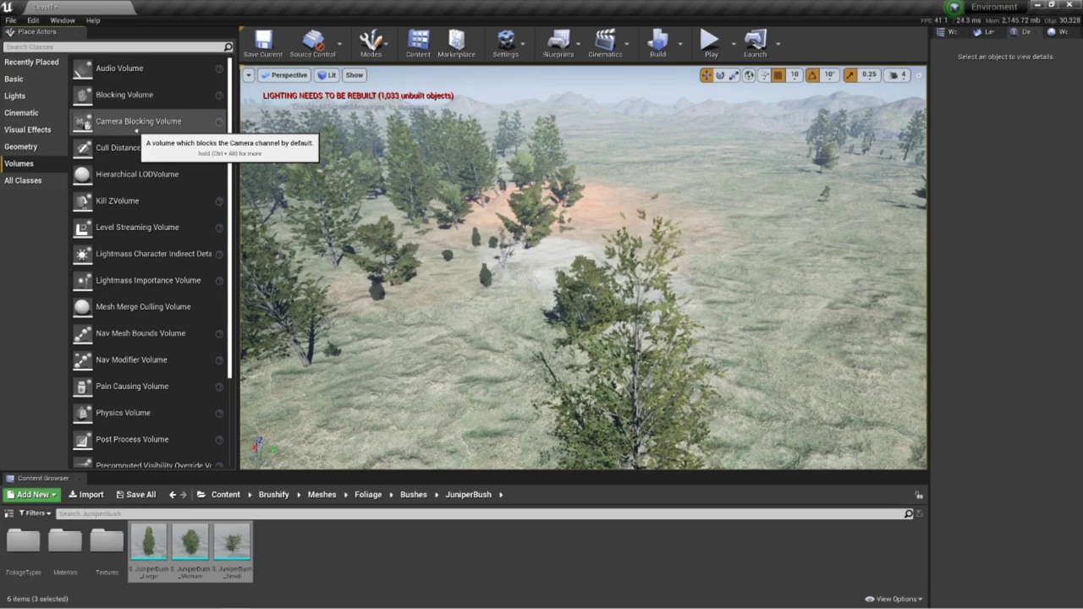
scroll(145, 288, down, 3)
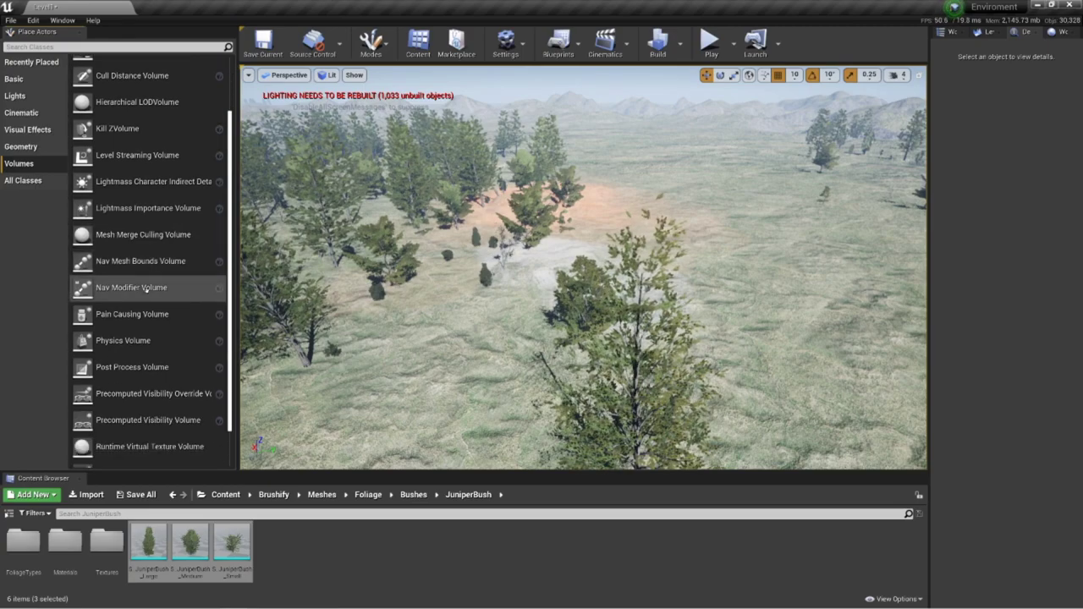
scroll(145, 287, down, 2)
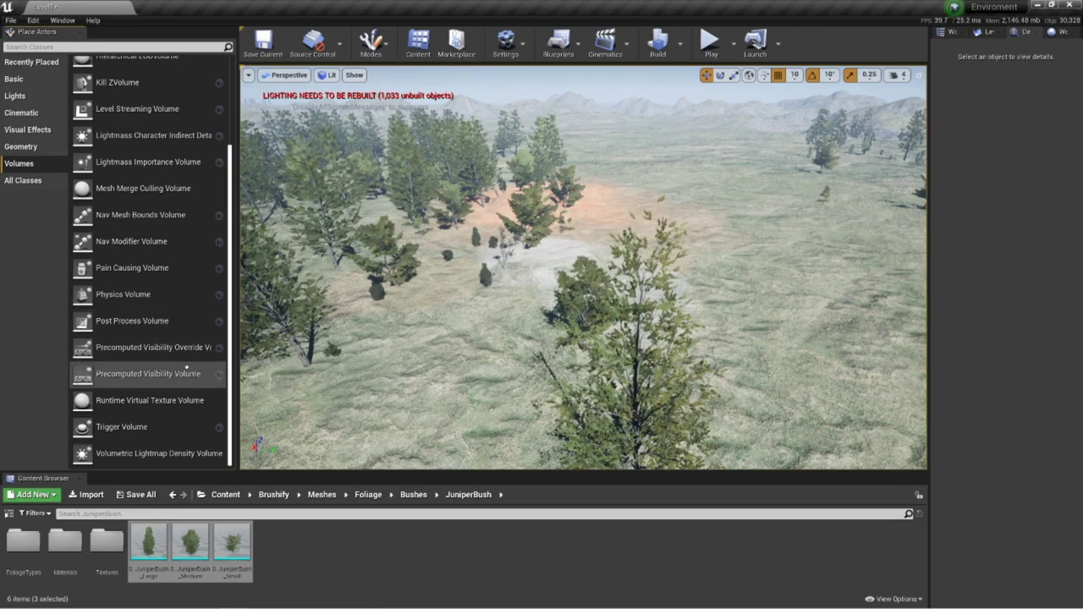
right_click(425, 388)
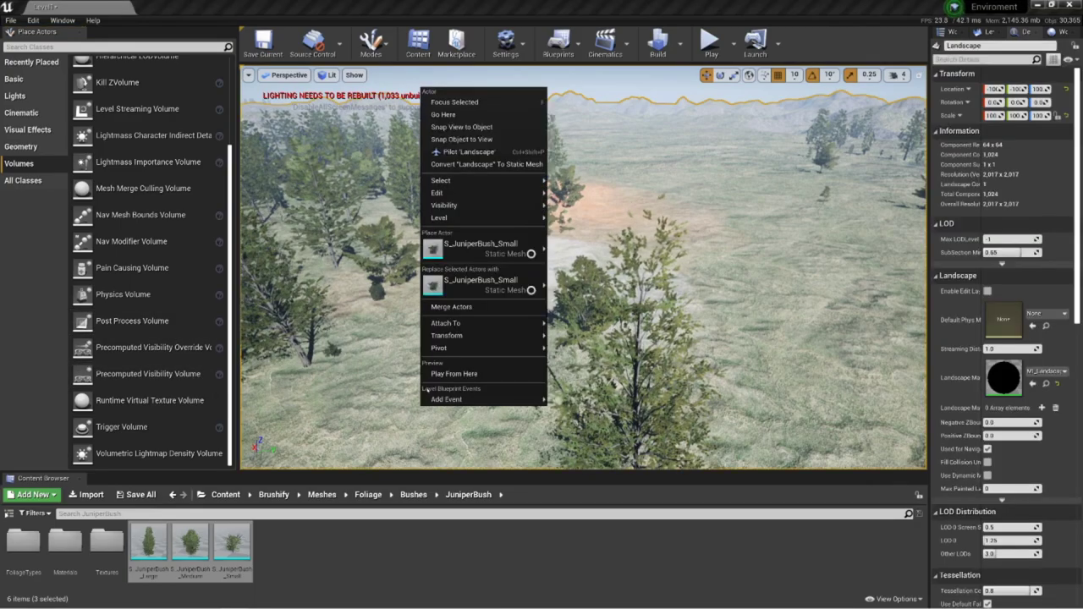
click(353, 408)
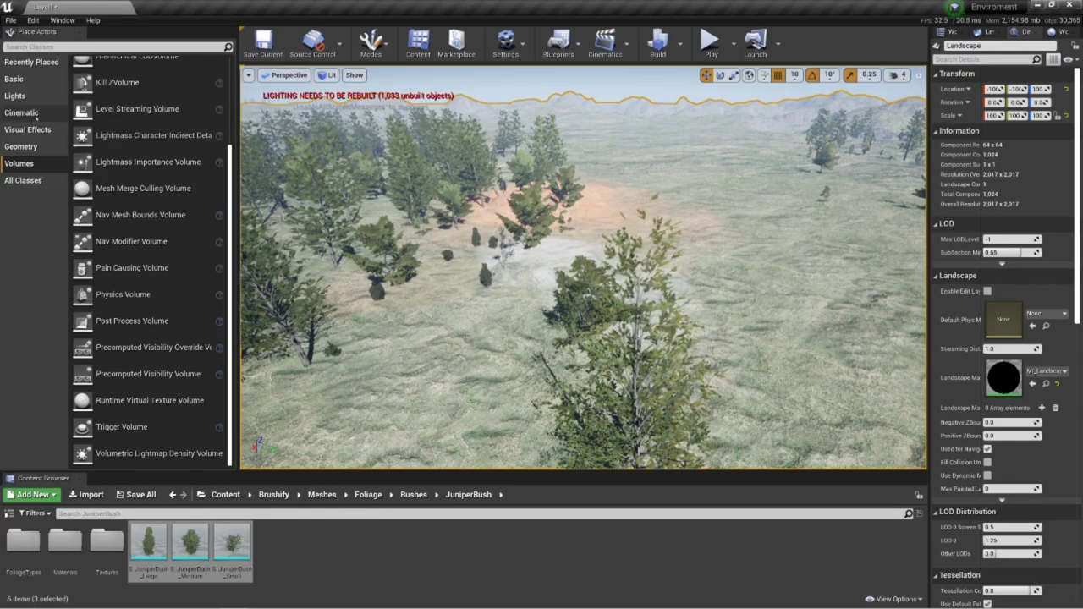
click(31, 61)
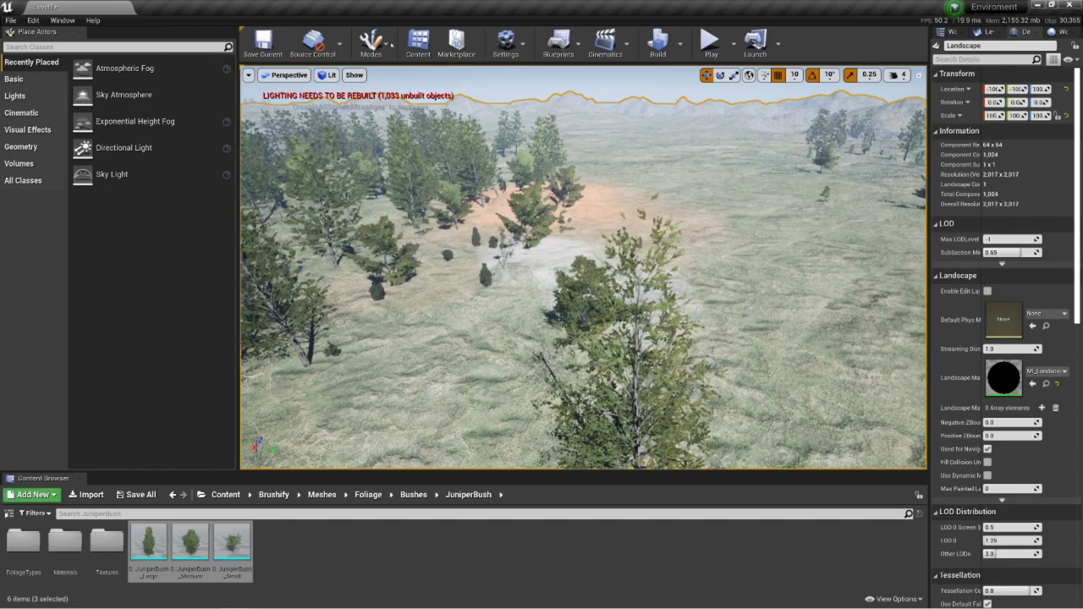
Return to Foliage mode and deactivate every foliage type except the middle maple tree
click(373, 43)
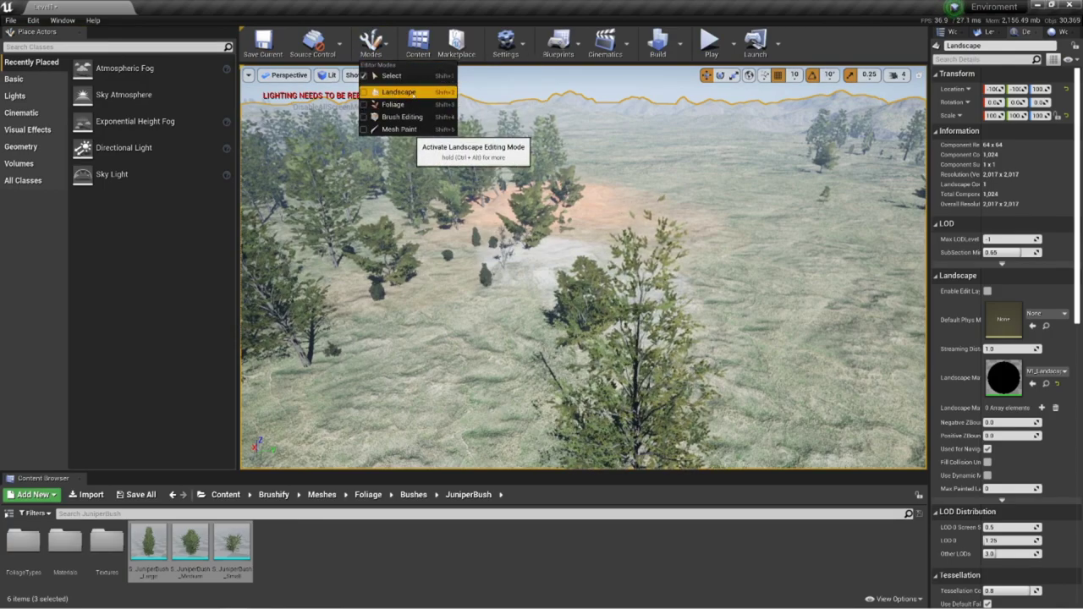
click(392, 104)
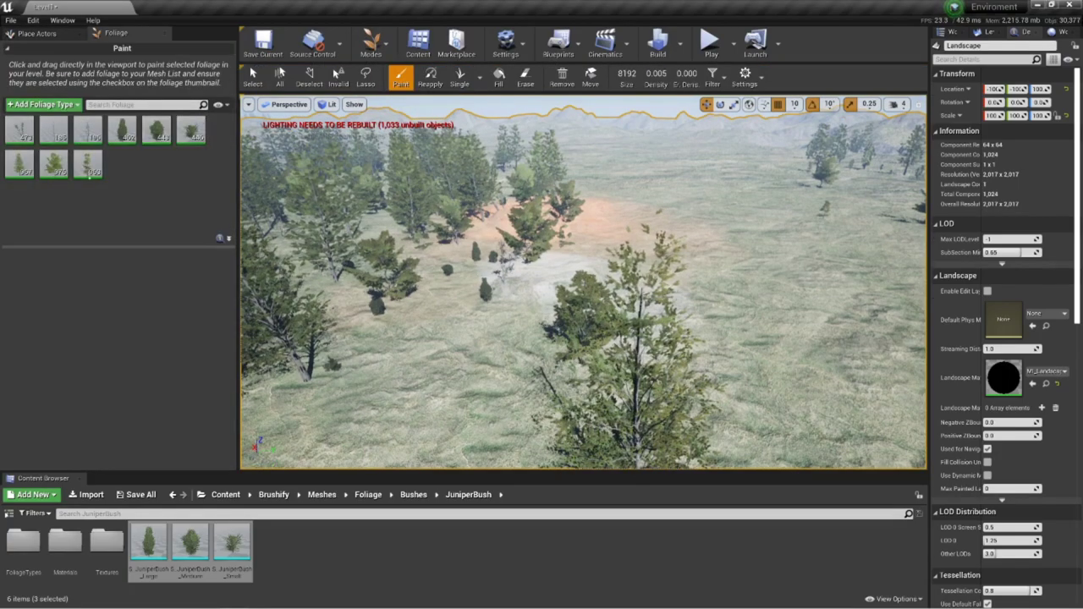
right_click(20, 126)
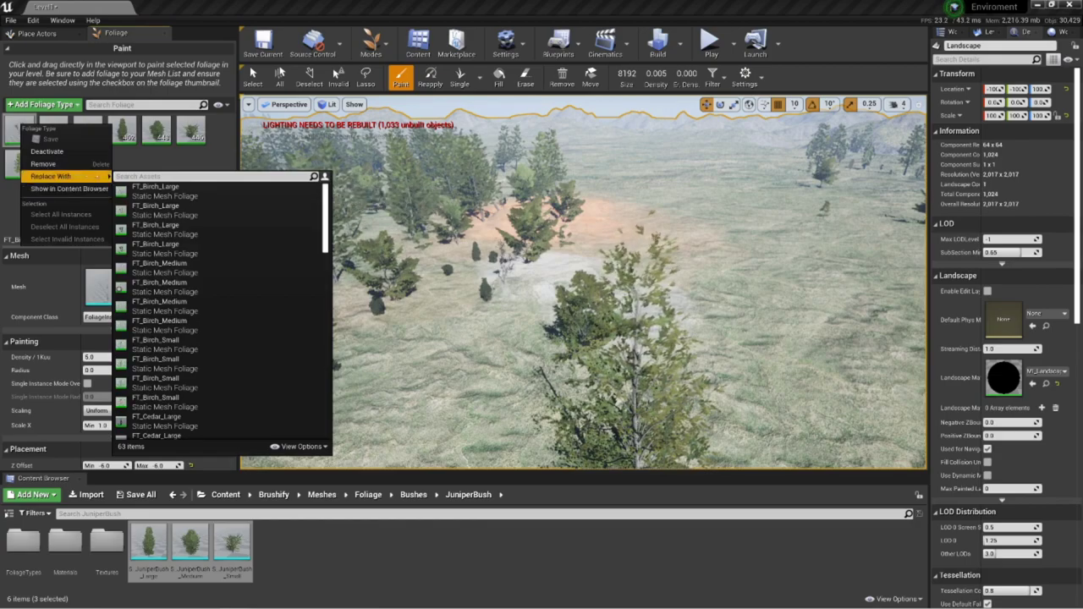
click(152, 162)
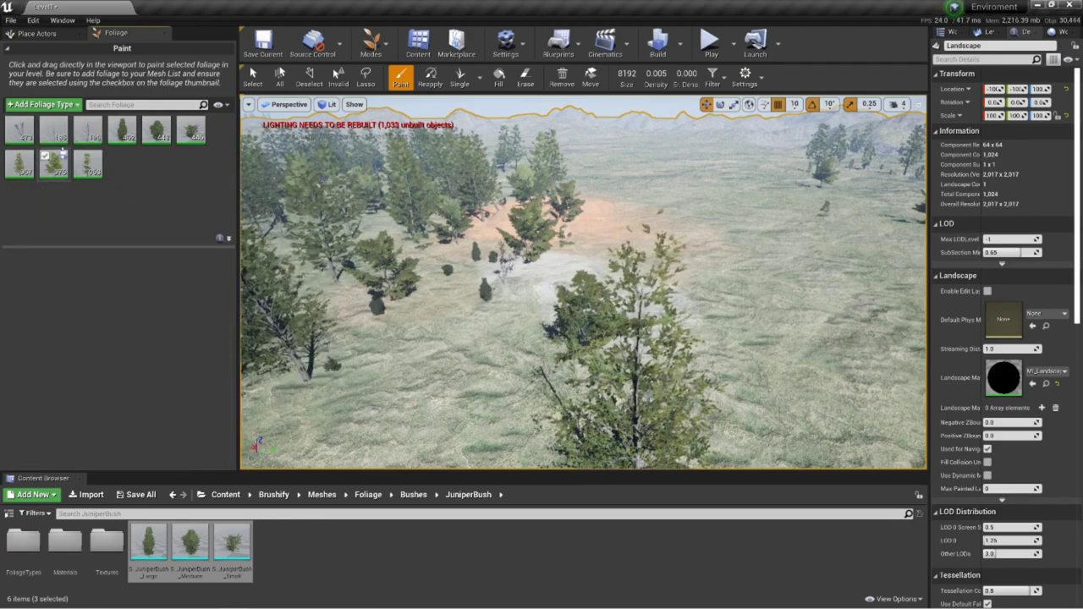
right_click(12, 123)
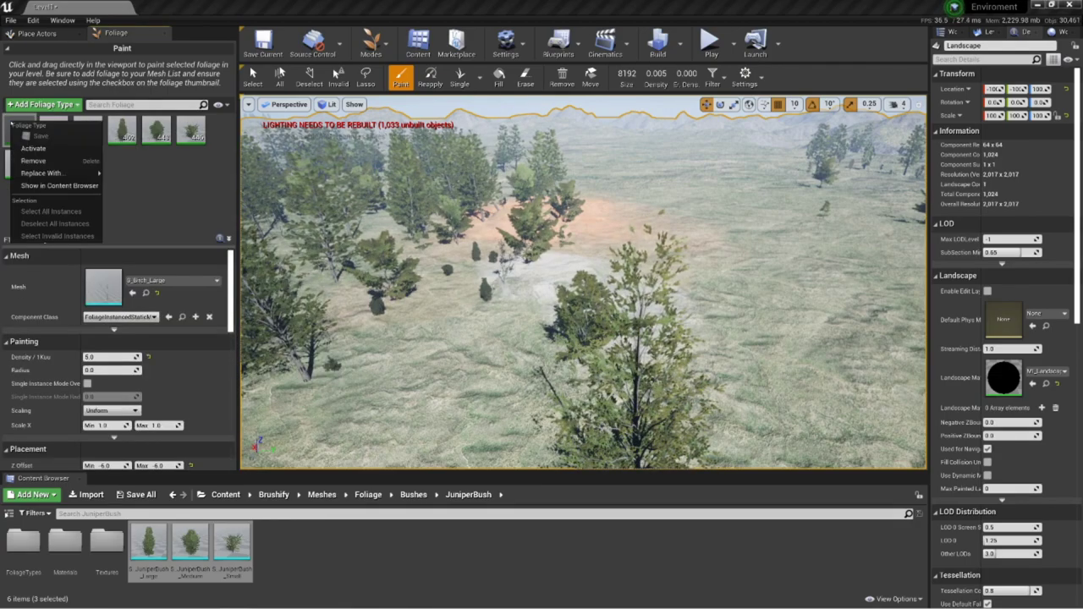
click(179, 192)
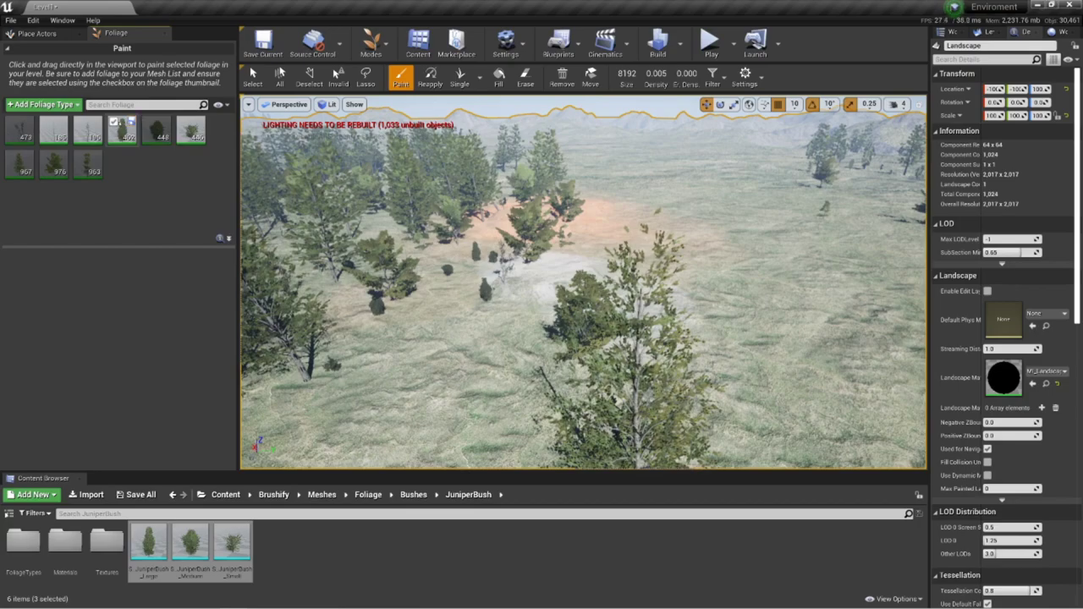
click(120, 129)
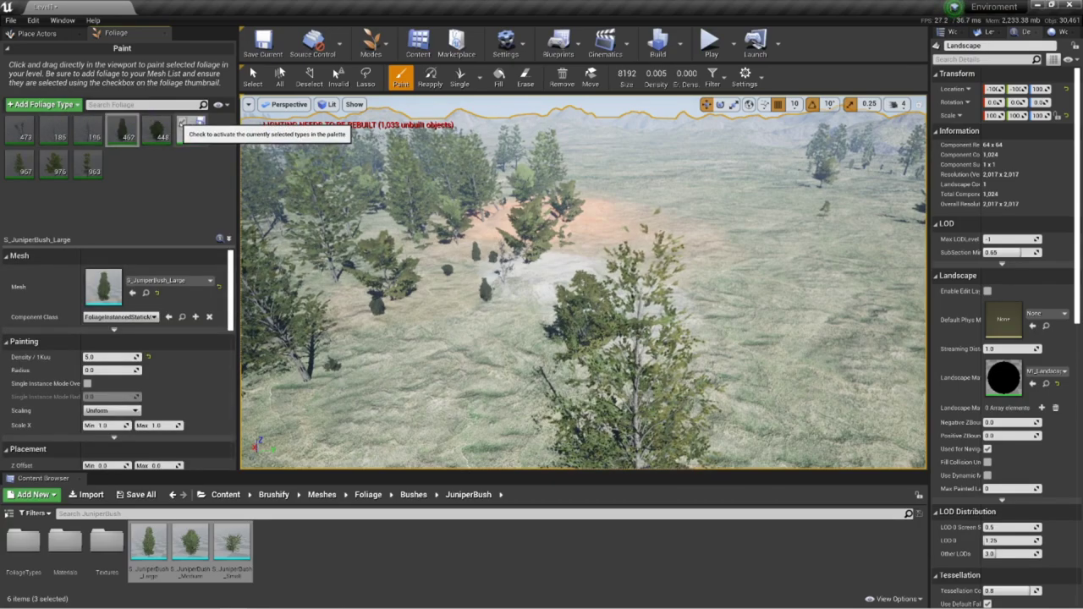
click(45, 157)
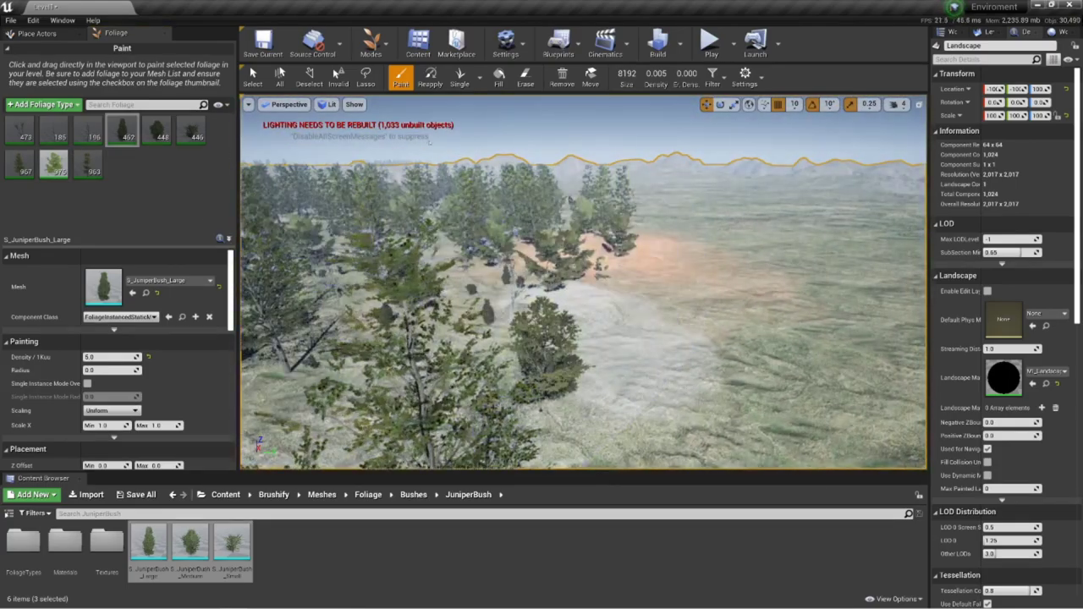
Place individual maple trees with the Single tool on the open plain beside the forest clearing
click(459, 76)
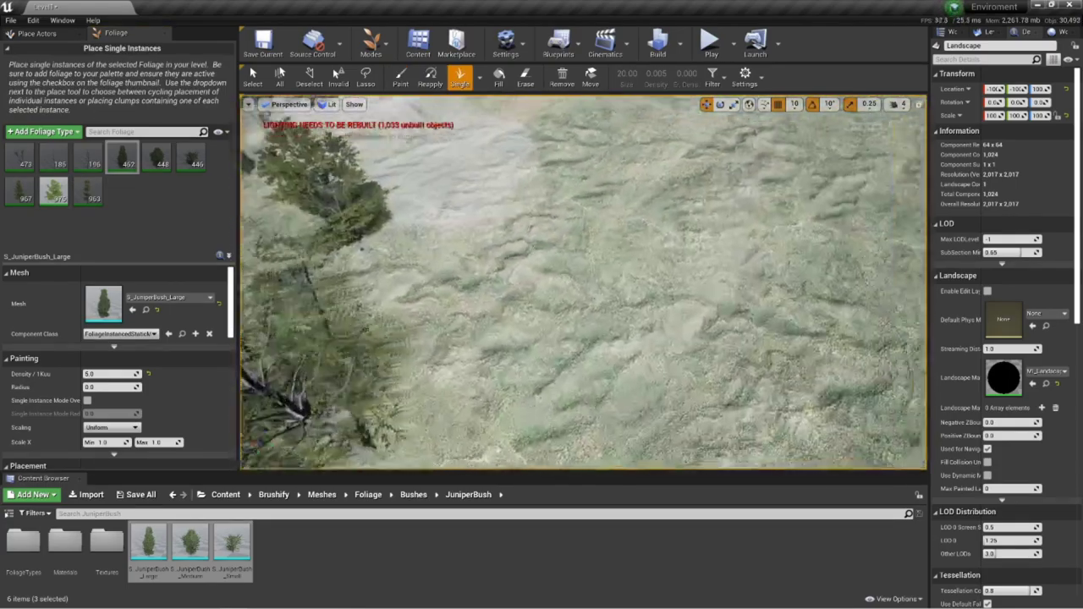
right_drag(561, 235, 584, 188)
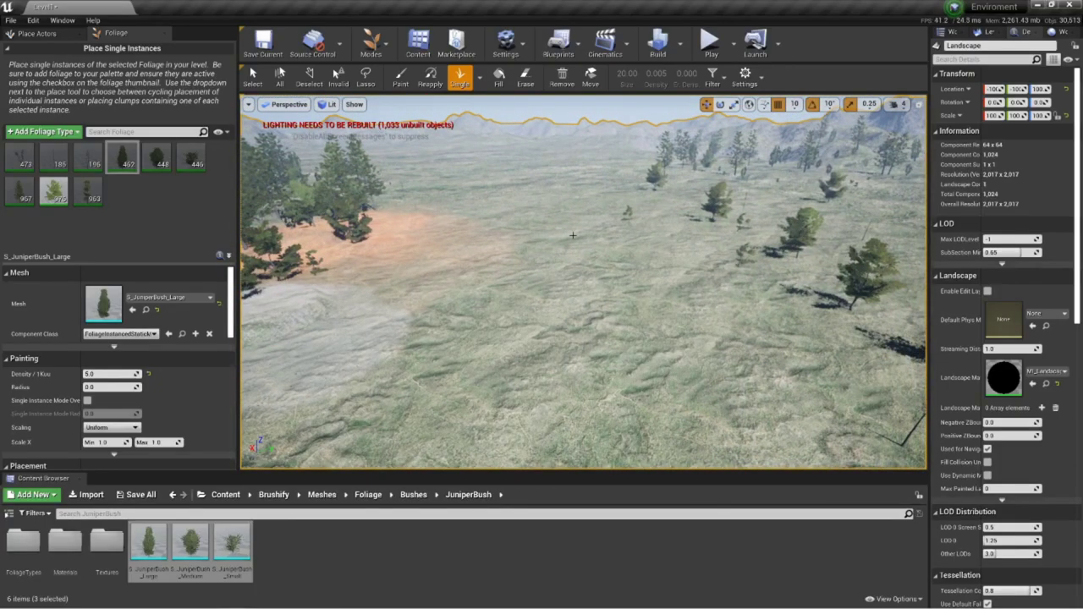
click(583, 226)
click(613, 196)
click(619, 197)
click(619, 196)
click(668, 204)
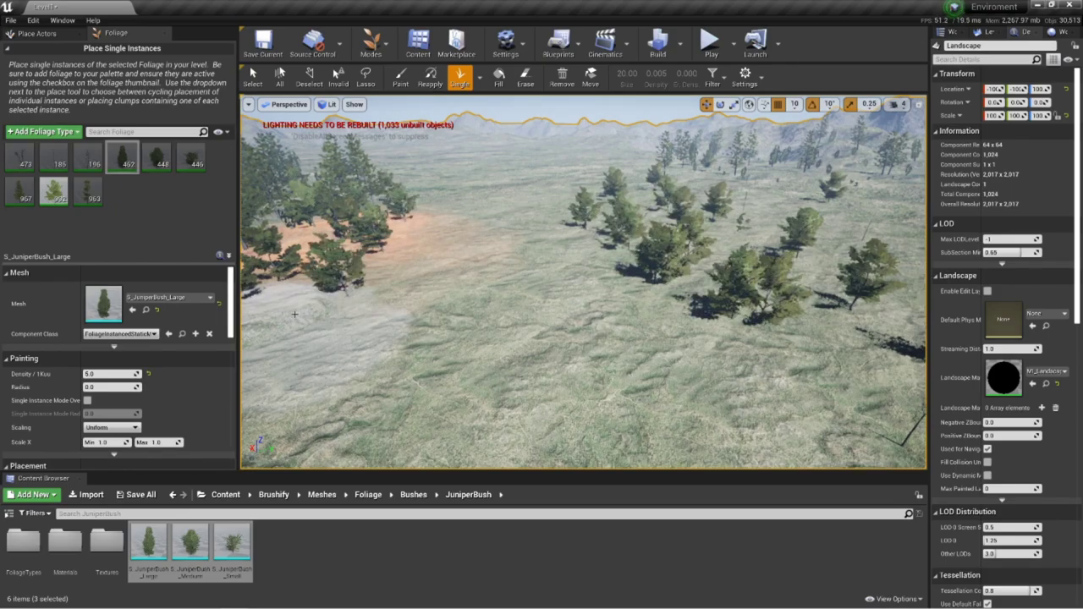
Place single maples in the meadow foreground on the right, undo the last one, and place another on the left to frame the view
key(w)
mouse_move(459, 140)
right_down()
mouse_move(459, 153)
mouse_move(460, 126)
mouse_move(459, 180)
mouse_move(460, 113)
mouse_move(575, 142)
mouse_move(677, 110)
mouse_move(720, 112)
mouse_move(473, 137)
mouse_move(474, 156)
mouse_move(476, 140)
right_up()
right_drag(556, 274, 601, 306)
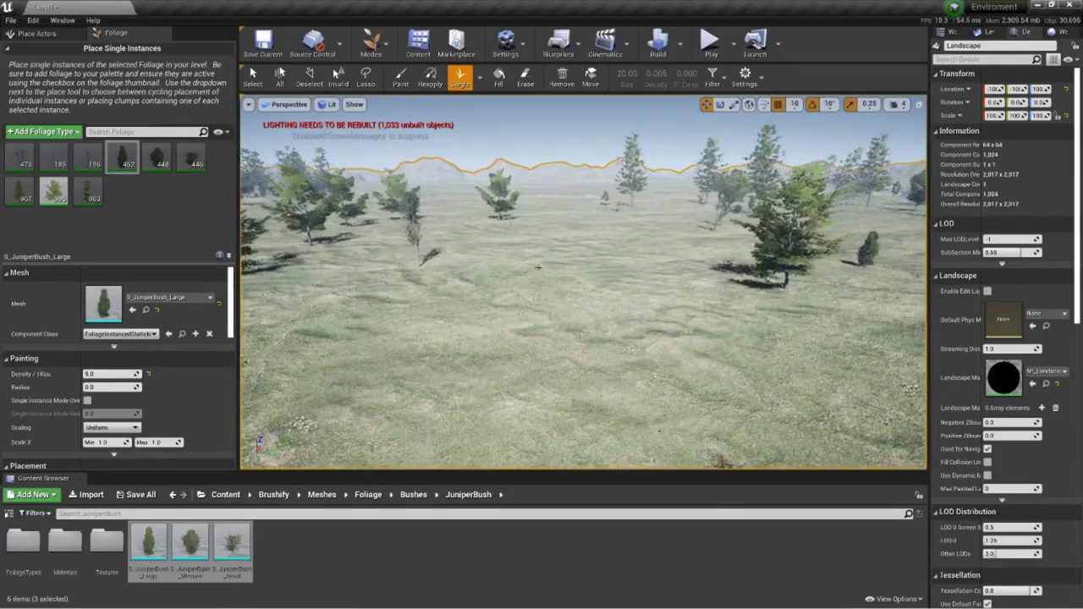
mouse_move(610, 399)
right_down()
mouse_move(592, 397)
mouse_move(602, 406)
mouse_move(599, 331)
mouse_move(603, 396)
mouse_move(606, 386)
right_up()
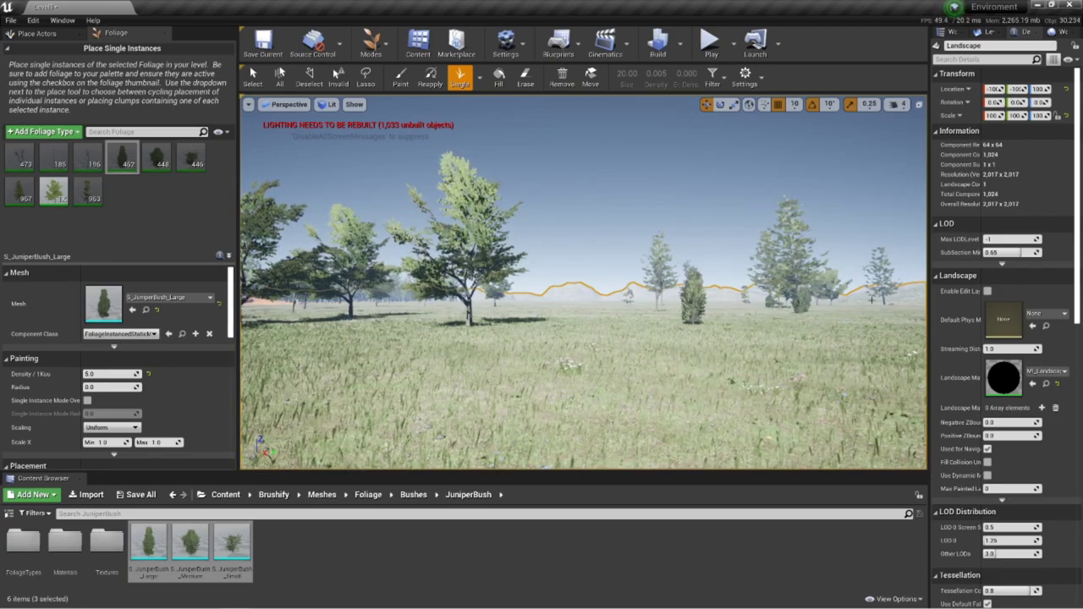
click(867, 363)
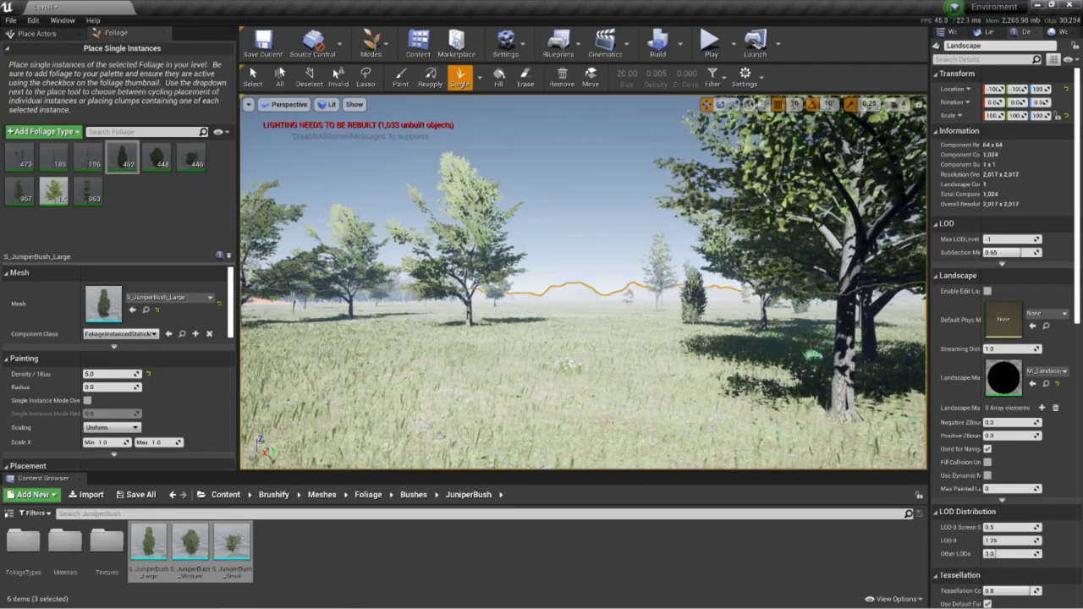
click(762, 437)
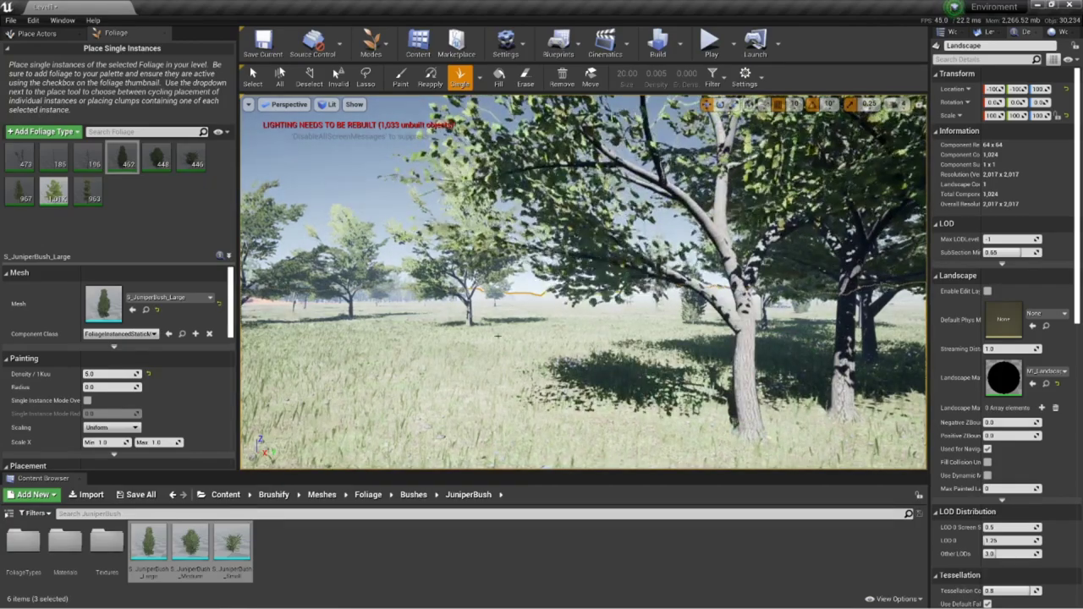
key(ctrl+z)
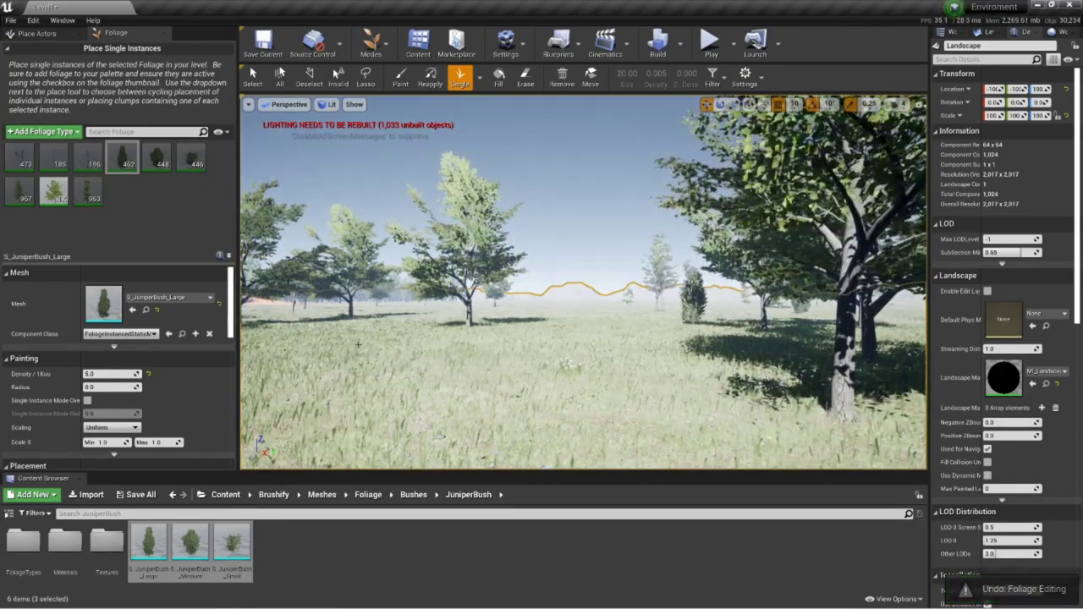
click(281, 368)
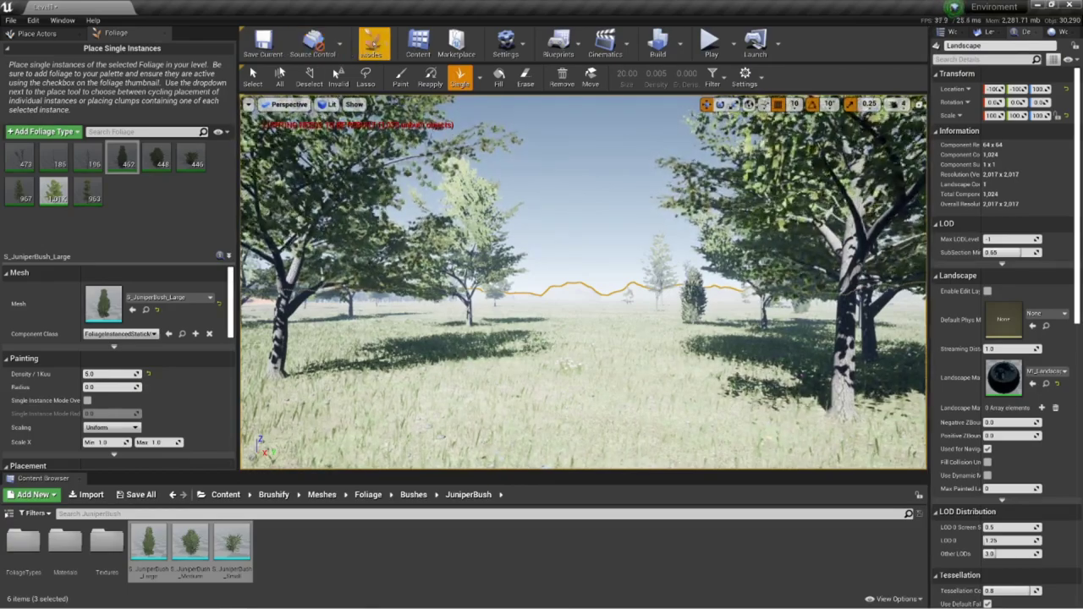
Switch to Landscape mode's Sculpt tool and set the brush radius to about 525.3
click(372, 44)
click(376, 93)
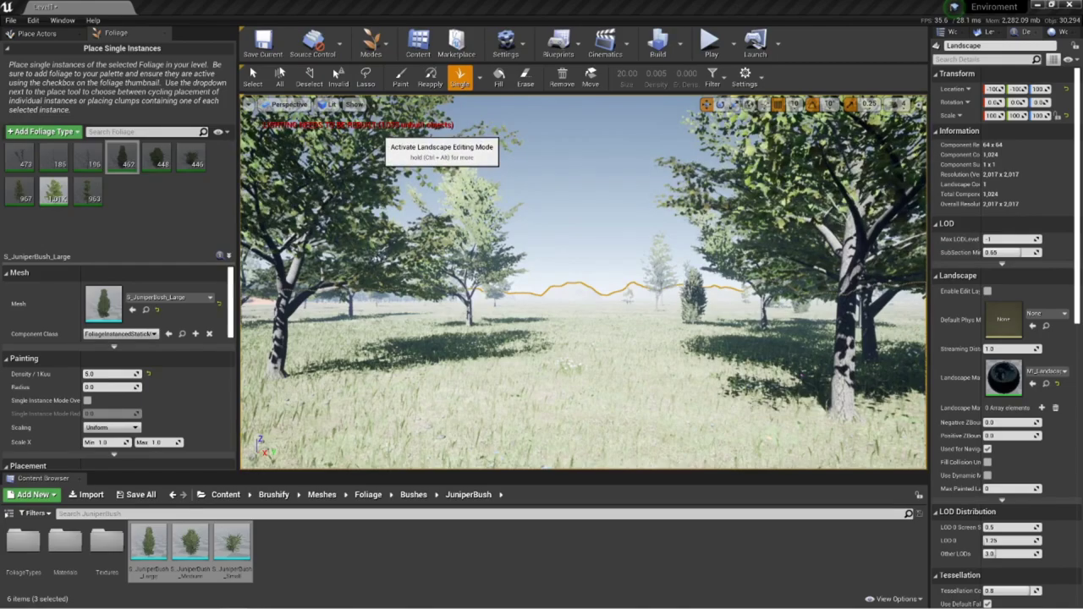
key(shift+2)
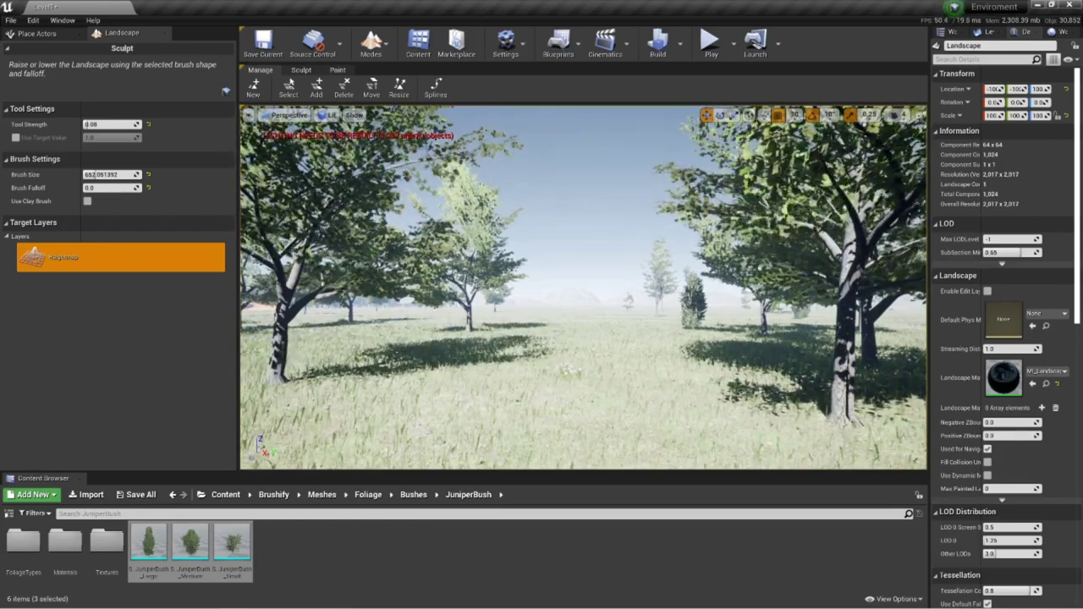
click(301, 69)
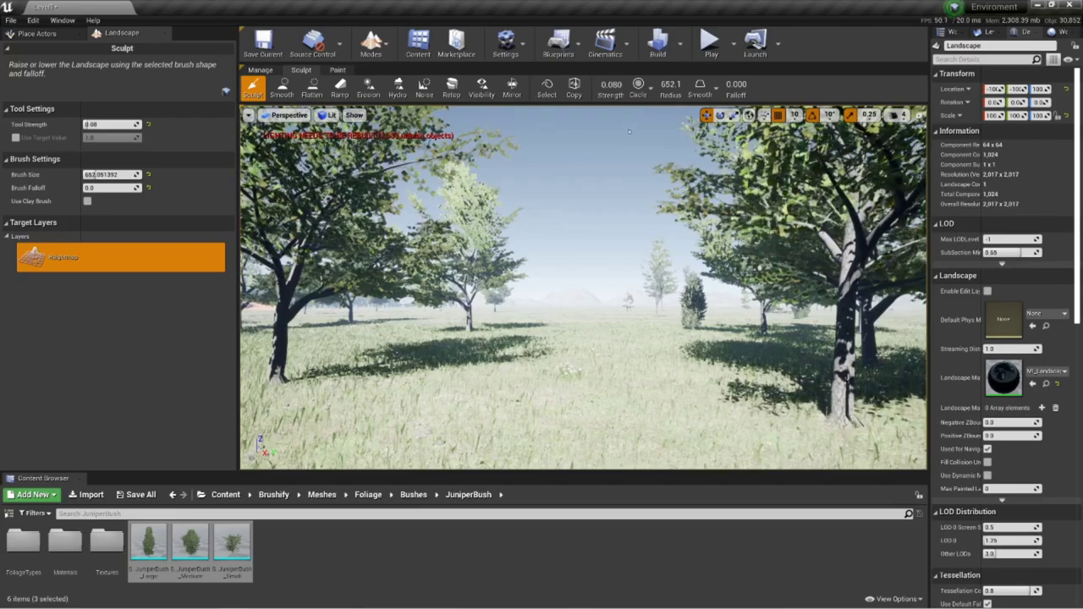
drag(670, 84, 646, 84)
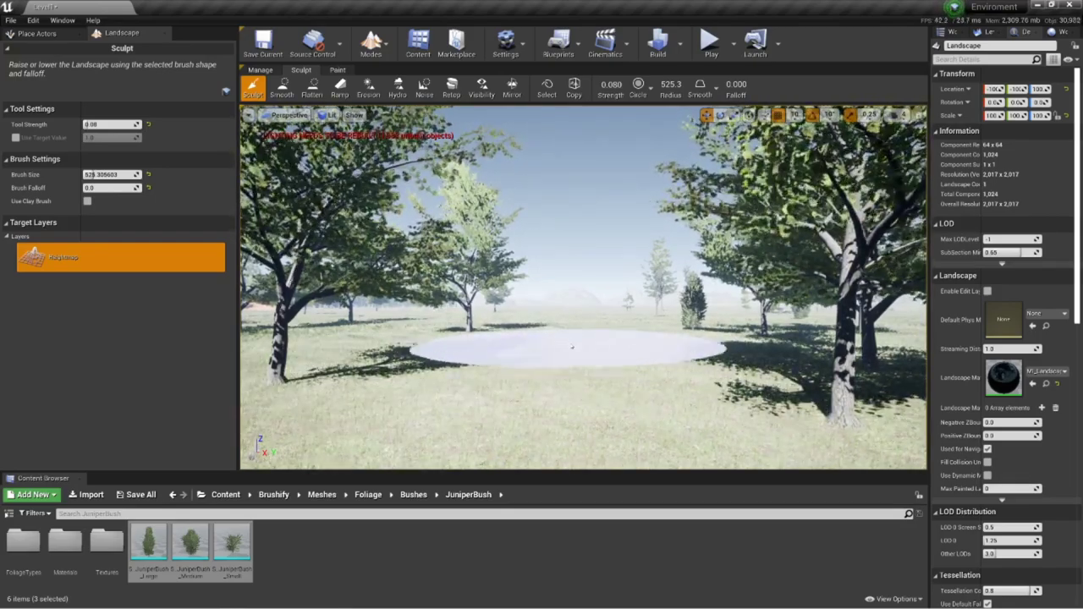
click(570, 343)
shift+drag(570, 343, 568, 352)
click(567, 351)
click(568, 351)
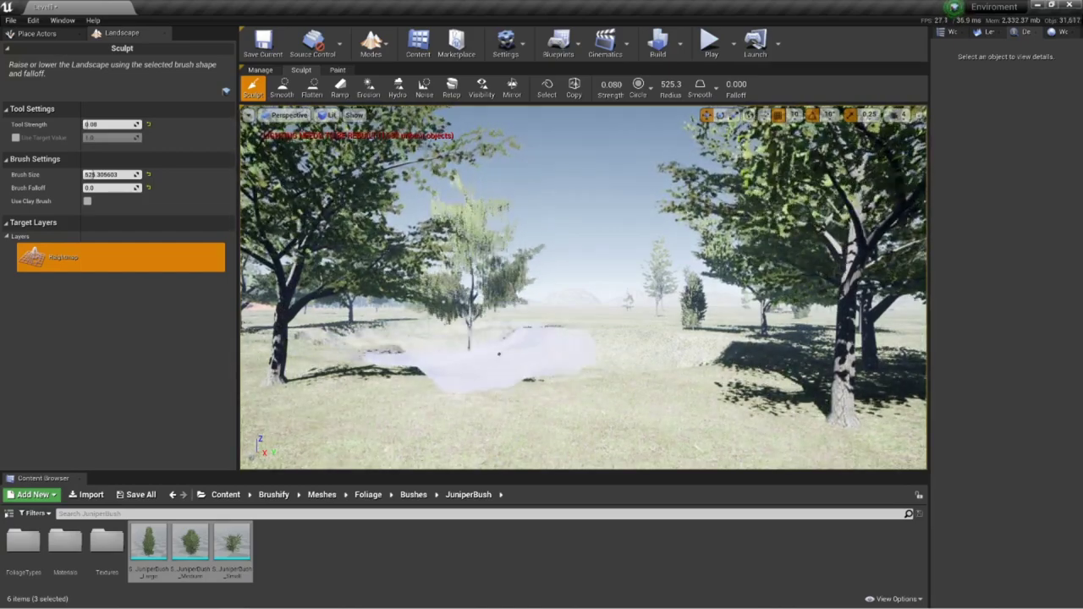
mouse_move(519, 345)
right_down()
mouse_move(519, 279)
mouse_move(519, 423)
mouse_move(537, 364)
right_up()
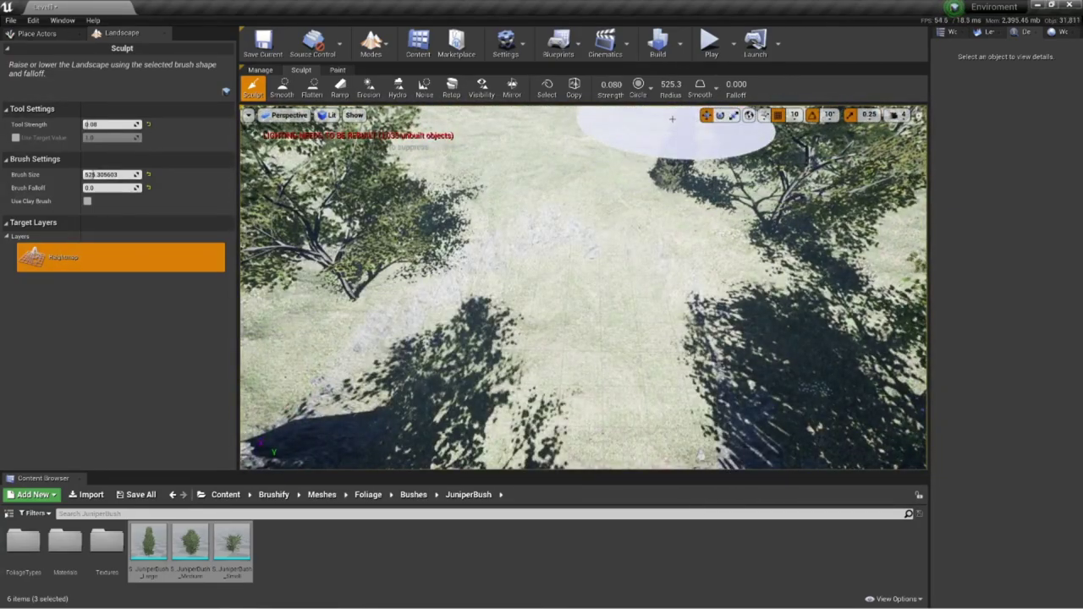
key(ctrl+z)
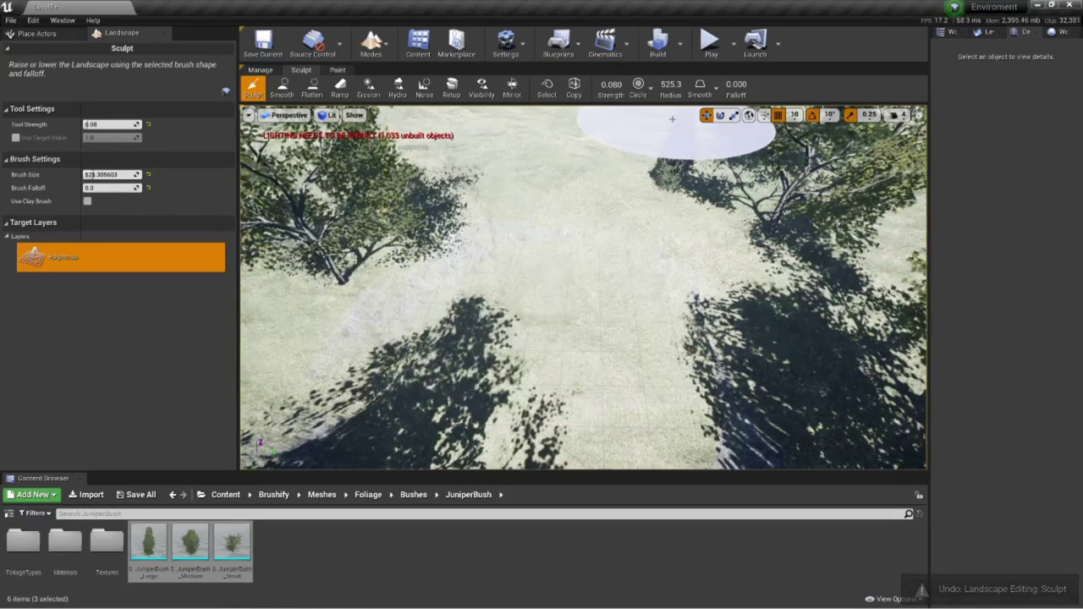
key(ctrl+z)
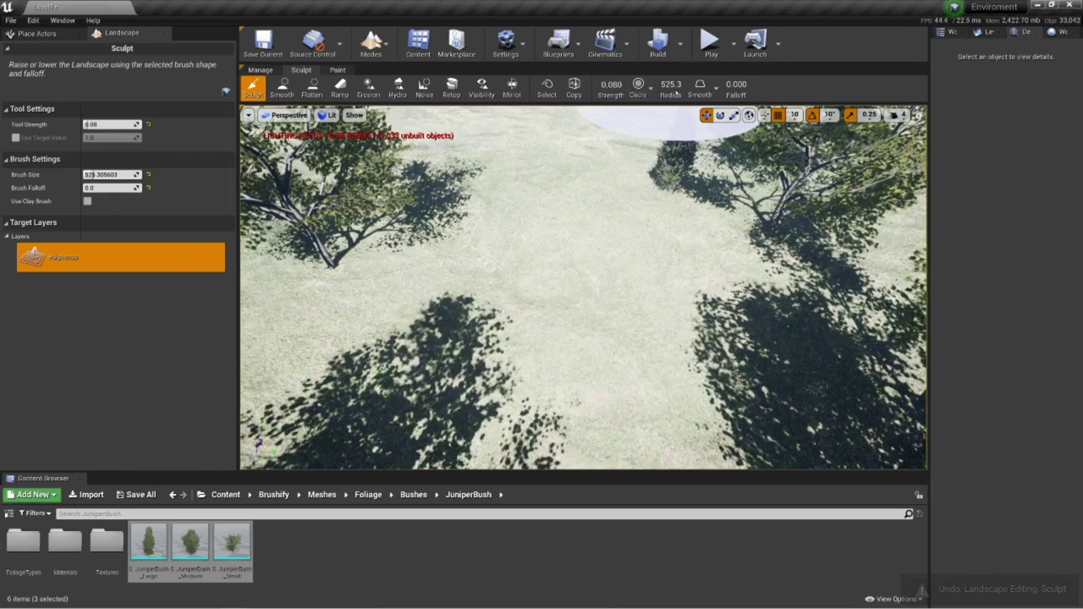
Reduce the brush radius to about 111.7 and dig a starting hollow in the grass between the trees with the Sculpt tool
drag(675, 88, 610, 88)
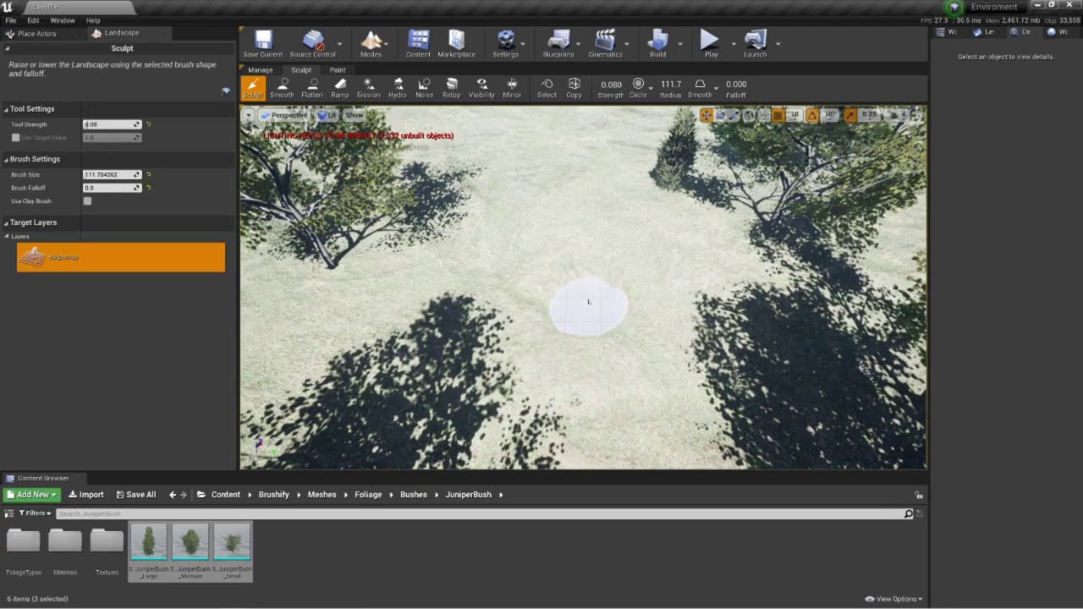
click(589, 302)
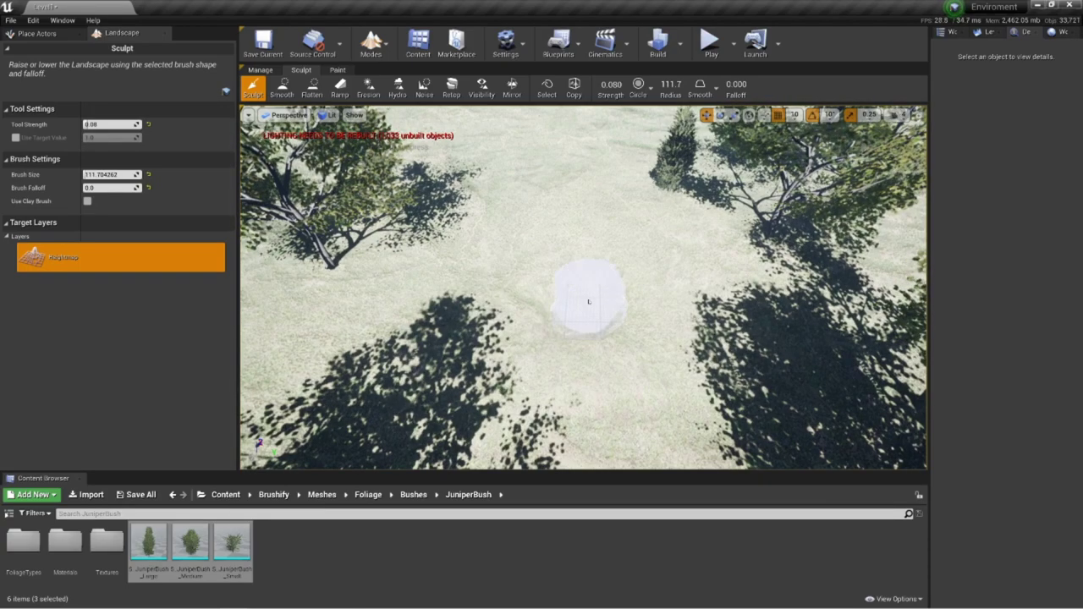
drag(587, 308, 470, 157)
Flatten the ground outward from the hollow in both directions to form a channel running beneath the trees
click(312, 87)
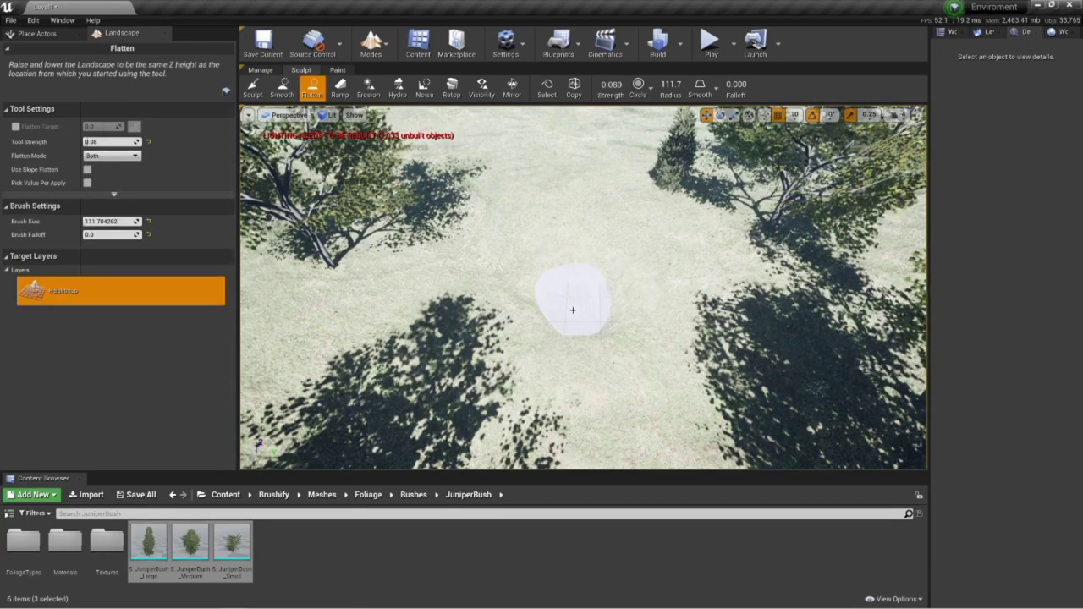
drag(583, 319, 487, 305)
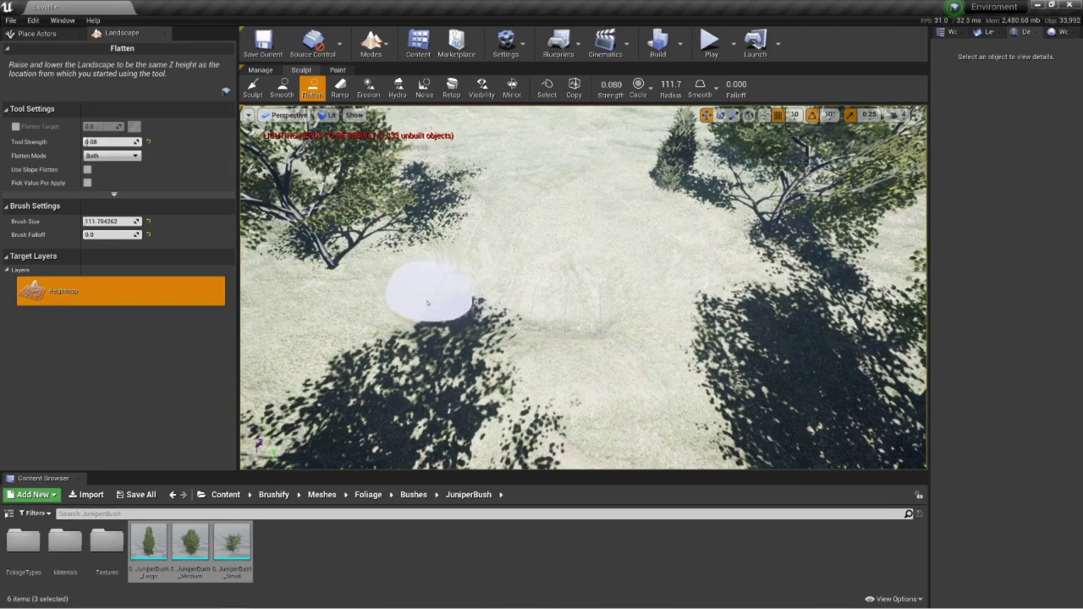
drag(383, 320, 274, 323)
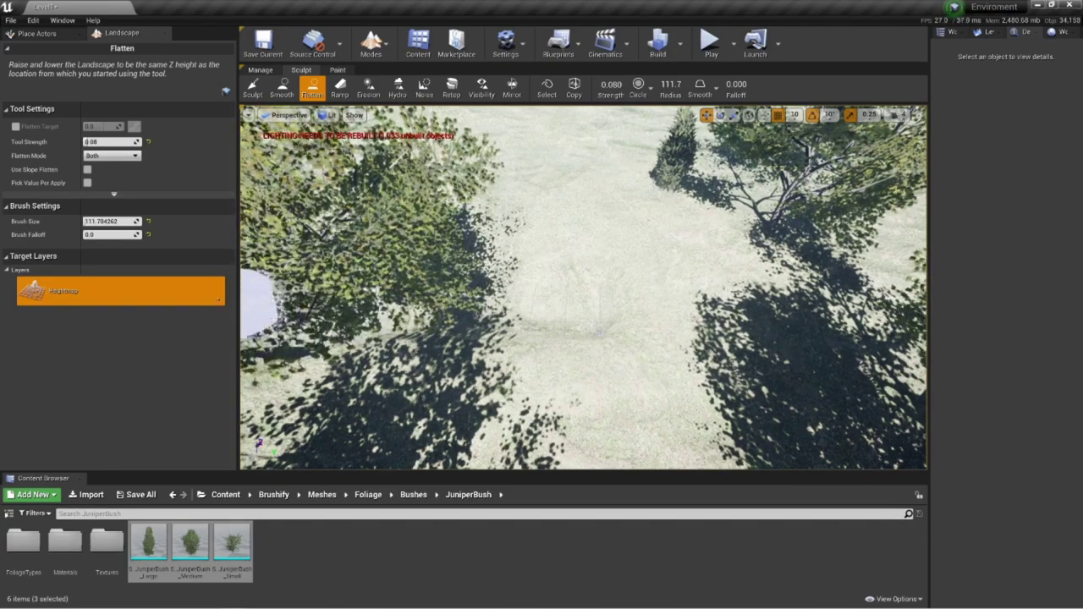
drag(568, 310, 698, 318)
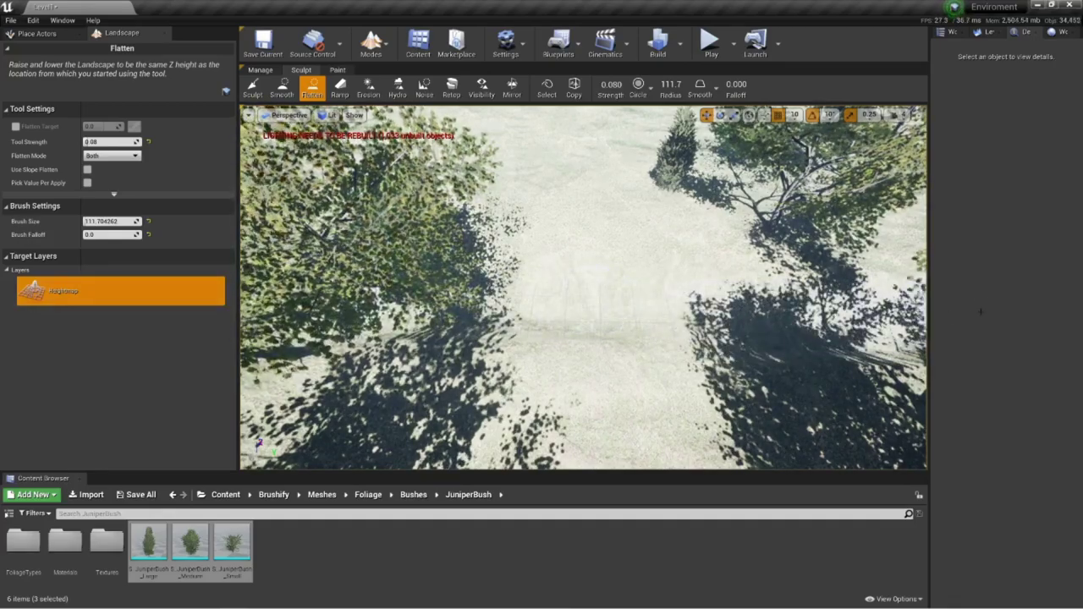
Extend the channel across the open ground between the trees with Flatten strokes at the hollow's depth
right_drag(671, 319, 753, 319)
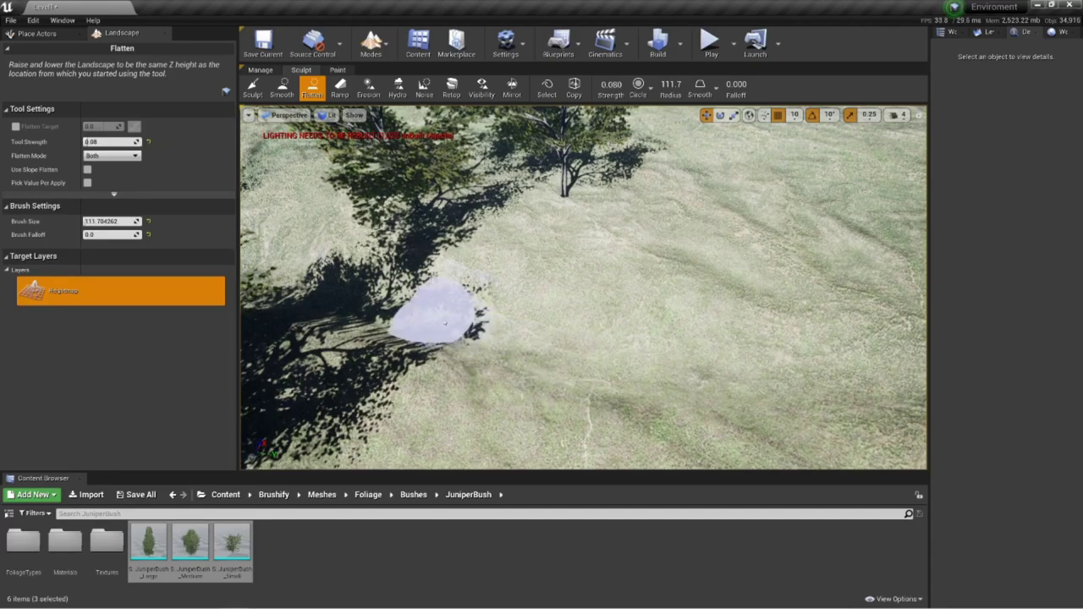
mouse_move(477, 314)
right_down()
mouse_move(525, 304)
mouse_move(542, 381)
mouse_move(520, 262)
mouse_move(474, 228)
mouse_move(508, 262)
mouse_move(584, 254)
mouse_move(567, 304)
mouse_move(571, 355)
mouse_move(587, 331)
right_up()
key(w)
key(w)
key(s)
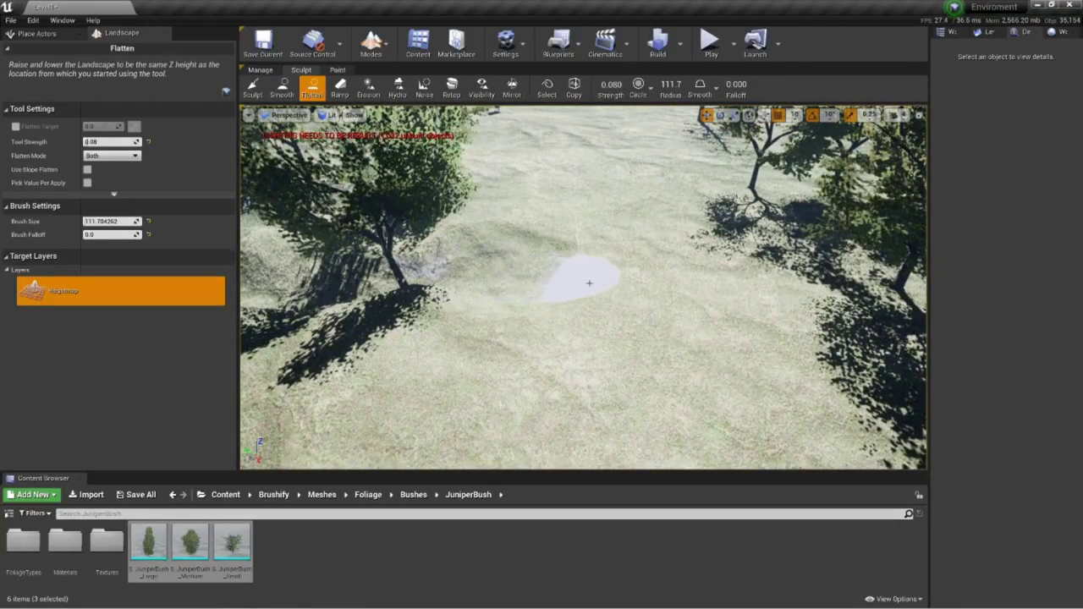
drag(777, 330, 655, 301)
drag(446, 279, 314, 281)
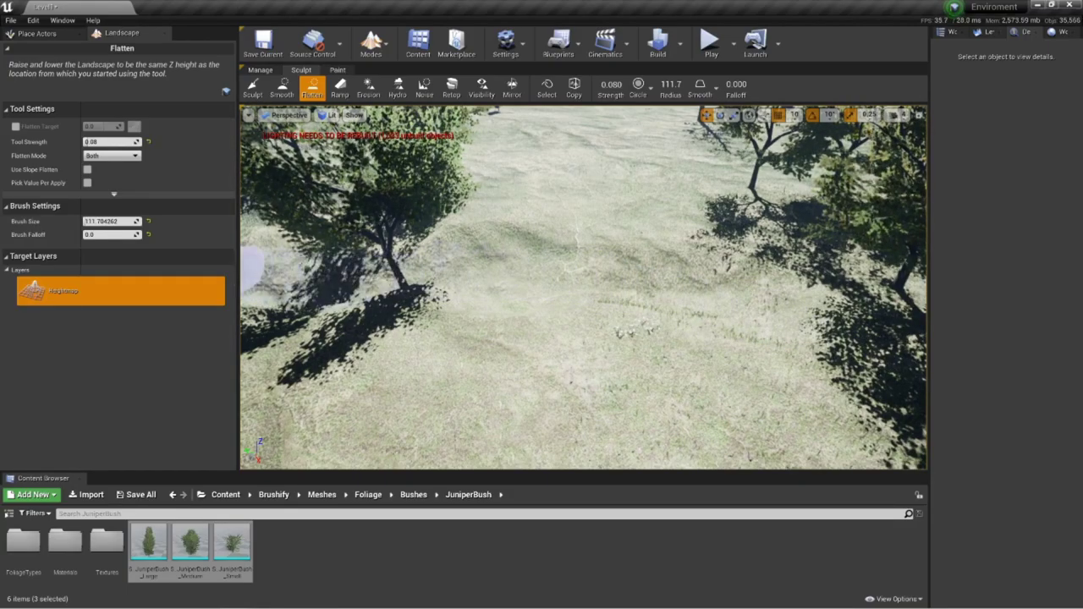
Continue the flattened channel along the shaded row of trees toward the far side of the meadow
key(w)
right_drag(271, 288, 110, 224)
key(w)
mouse_move(339, 262)
right_down()
mouse_move(313, 252)
mouse_move(292, 281)
mouse_move(330, 313)
mouse_move(303, 312)
right_up()
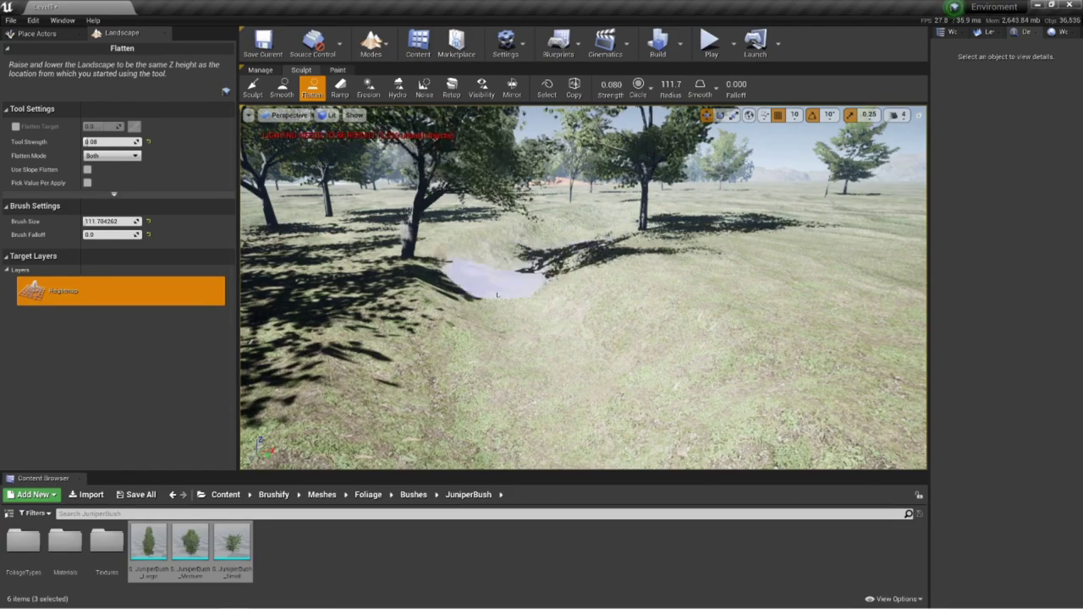
mouse_move(536, 332)
right_down()
mouse_move(534, 352)
mouse_move(423, 342)
mouse_move(347, 335)
mouse_move(262, 306)
right_up()
mouse_move(686, 323)
right_down()
mouse_move(685, 362)
mouse_move(530, 327)
right_up()
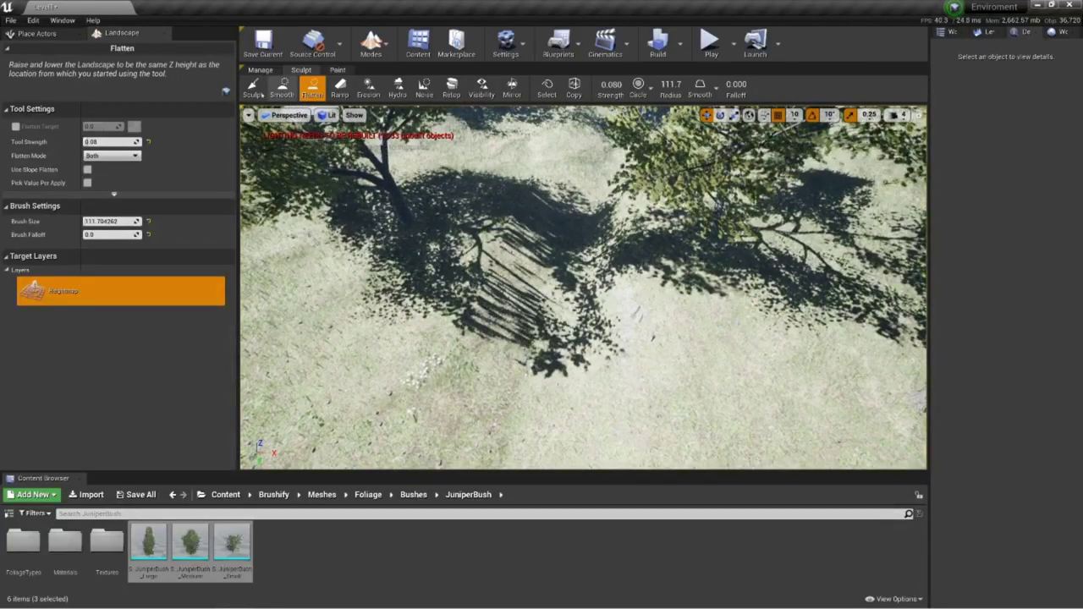
Dig a deeper pit in the shaded channel with Sculpt, then flatten outward from it to deepen the trench between the trees
click(253, 87)
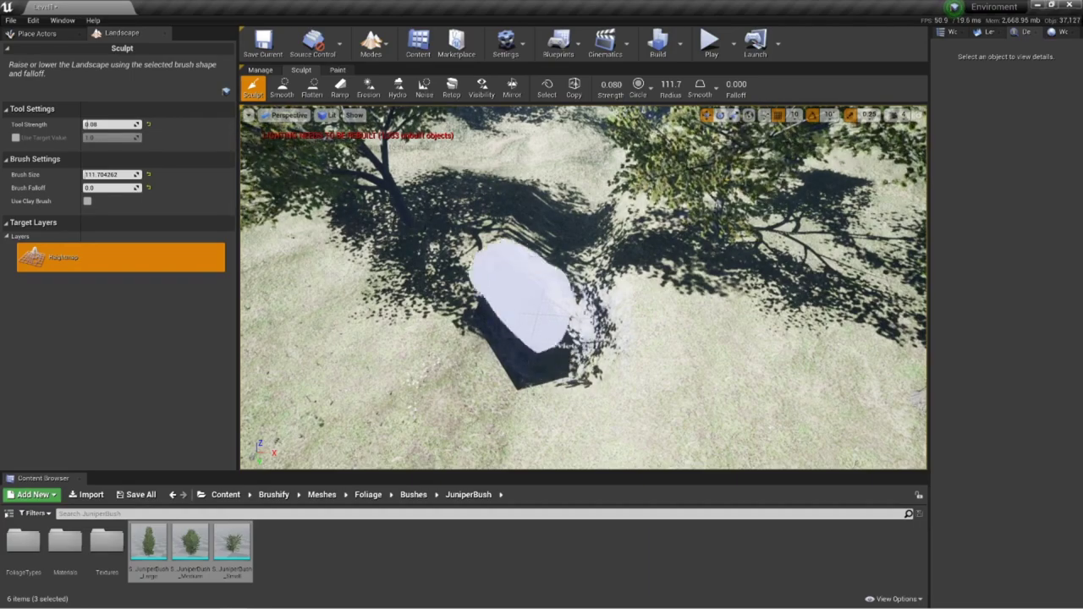
click(312, 86)
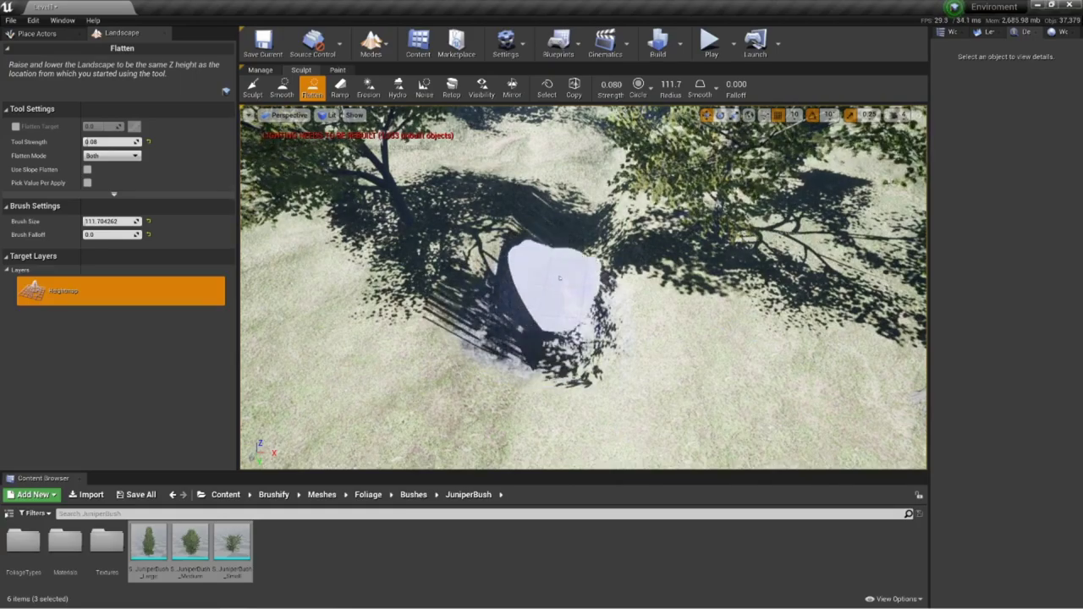
mouse_move(573, 211)
right_down()
mouse_move(579, 161)
mouse_move(592, 254)
mouse_move(711, 288)
mouse_move(711, 261)
right_up()
mouse_move(592, 275)
mouse_down()
mouse_move(594, 325)
mouse_move(534, 295)
mouse_up()
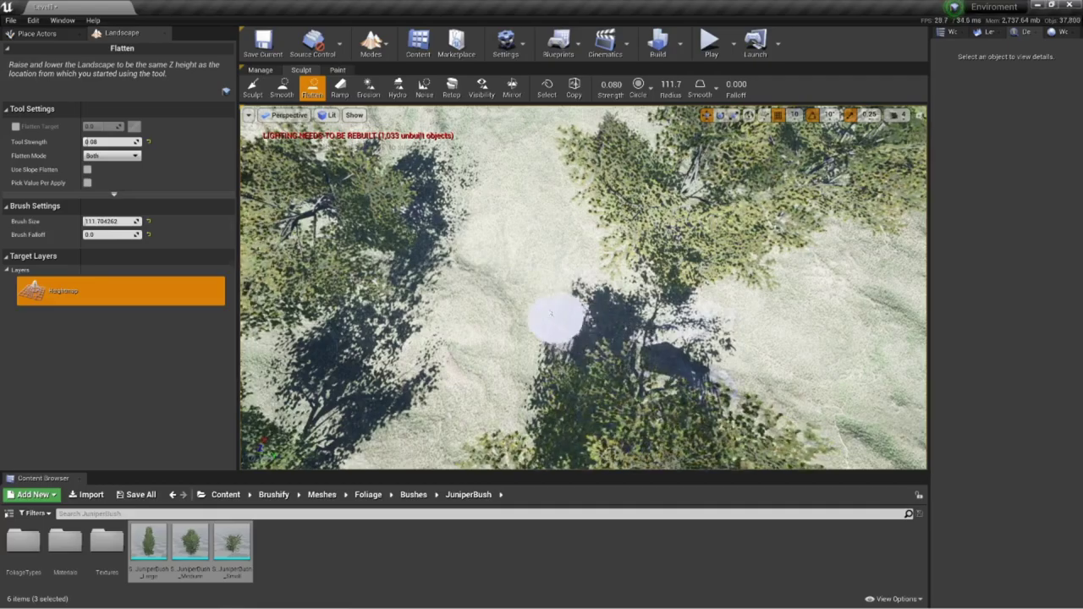
mouse_move(441, 242)
right_down()
mouse_move(423, 229)
mouse_move(474, 241)
mouse_move(440, 190)
mouse_move(325, 180)
right_up()
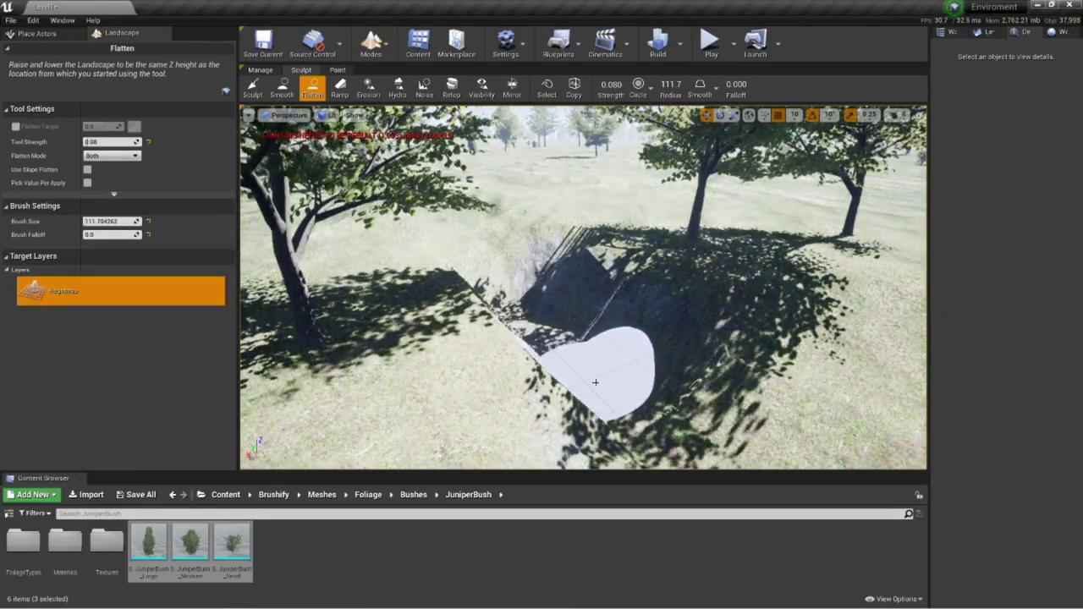
right_drag(508, 254, 626, 330)
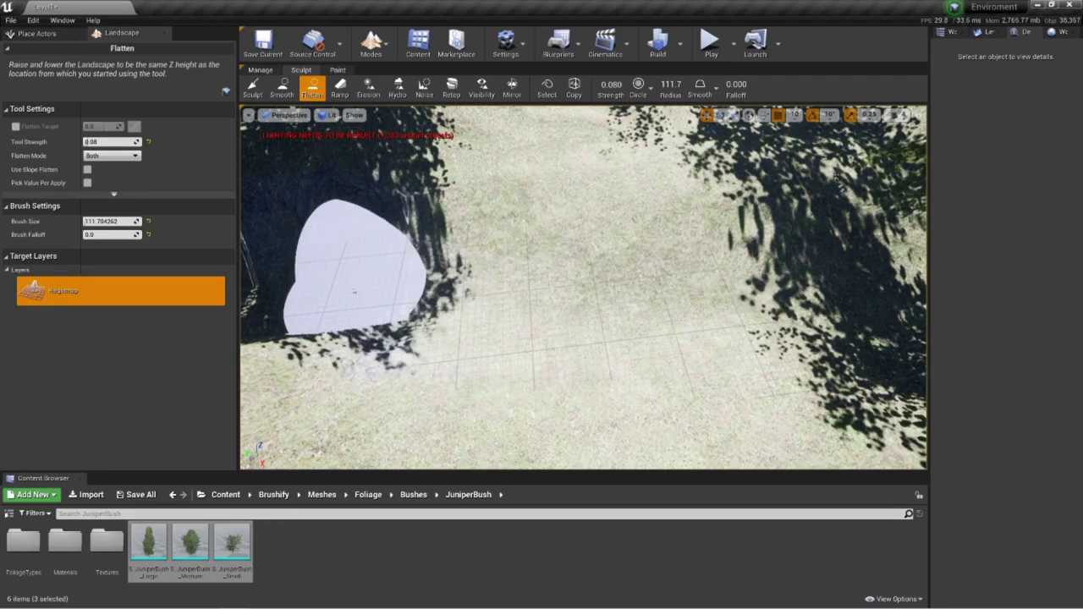
mouse_move(717, 325)
right_down()
mouse_move(871, 307)
mouse_move(854, 326)
mouse_move(834, 317)
mouse_move(814, 208)
mouse_move(715, 324)
right_up()
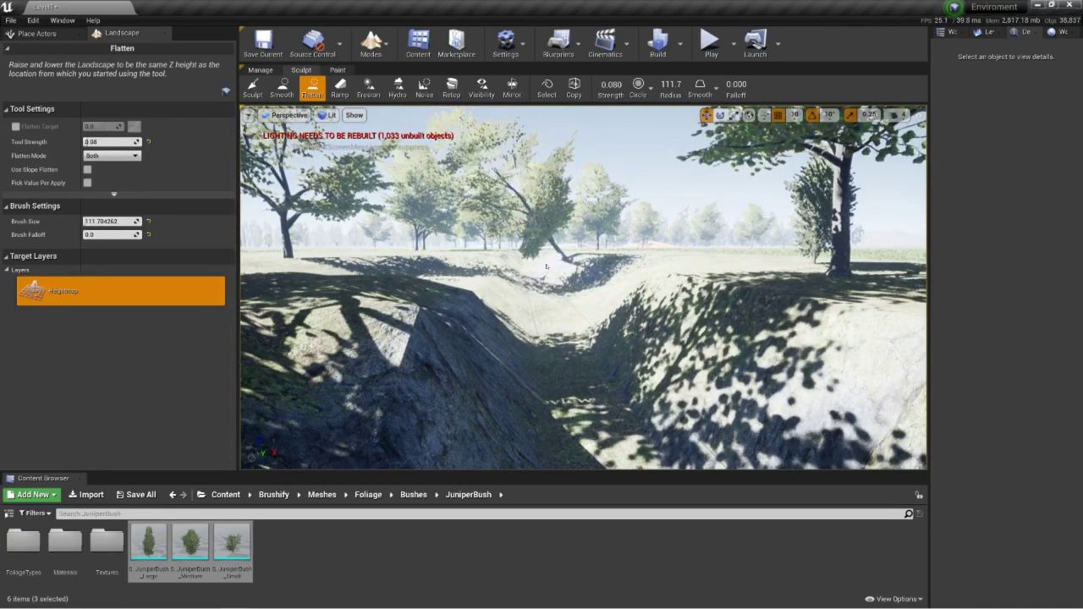
Erase the maple trees standing in the channel's path with the Foliage mode Erase tool
right_drag(557, 321, 557, 321)
click(371, 44)
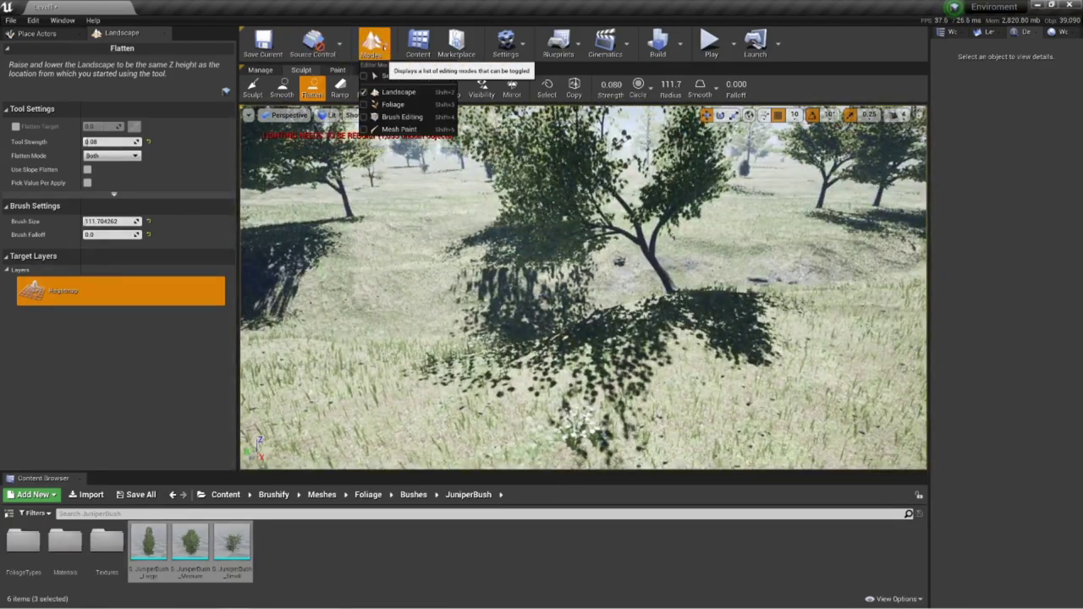
click(385, 107)
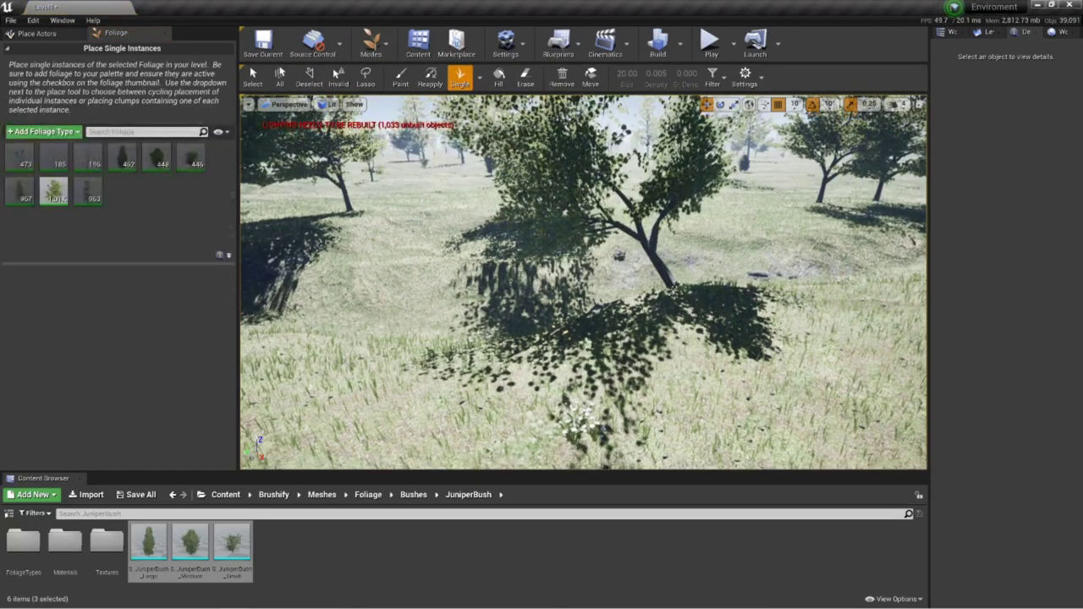
click(525, 78)
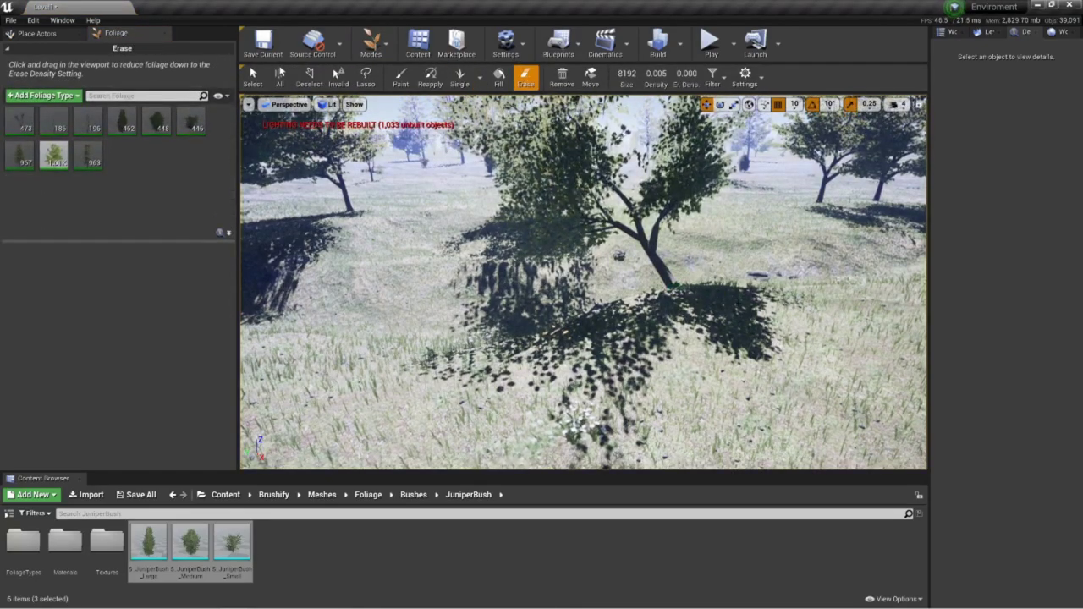
click(650, 273)
right_drag(650, 274, 593, 266)
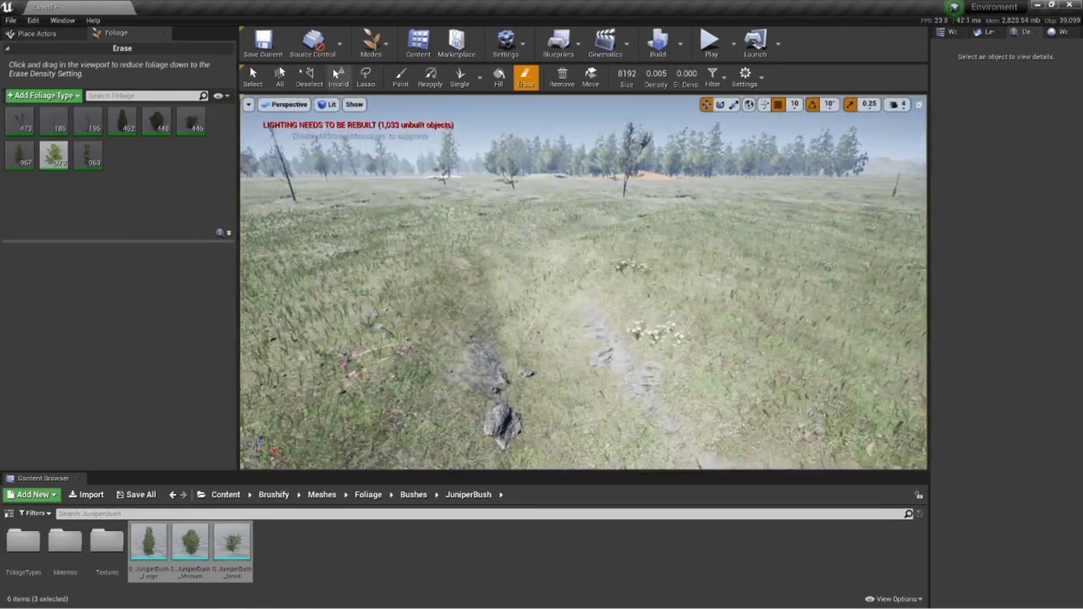
Return to Landscape mode's Flatten tool and carve the channel forward through the open grass field
click(373, 42)
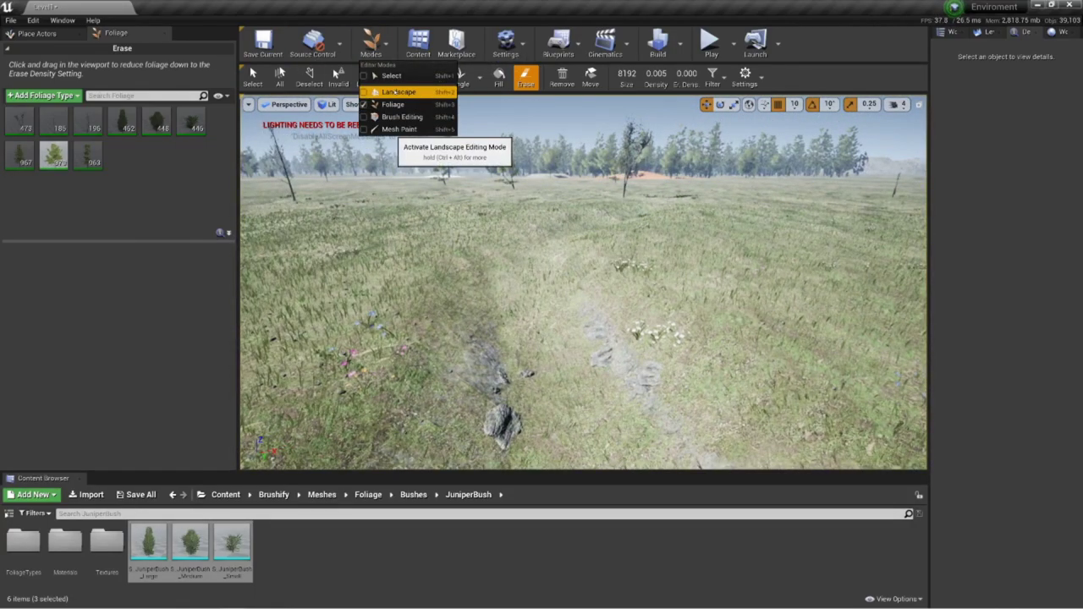
click(399, 90)
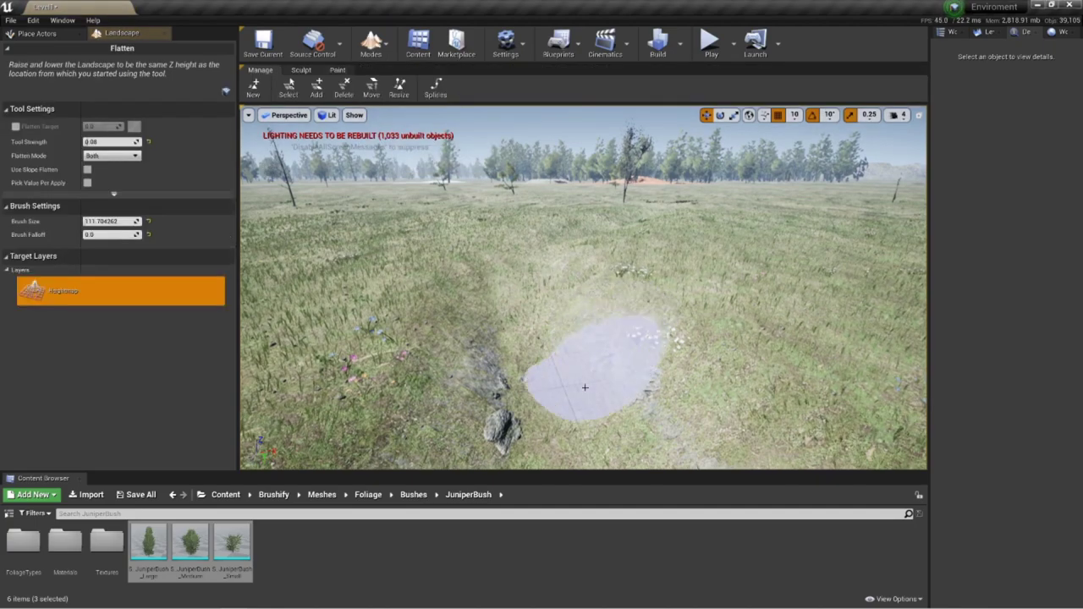
click(301, 69)
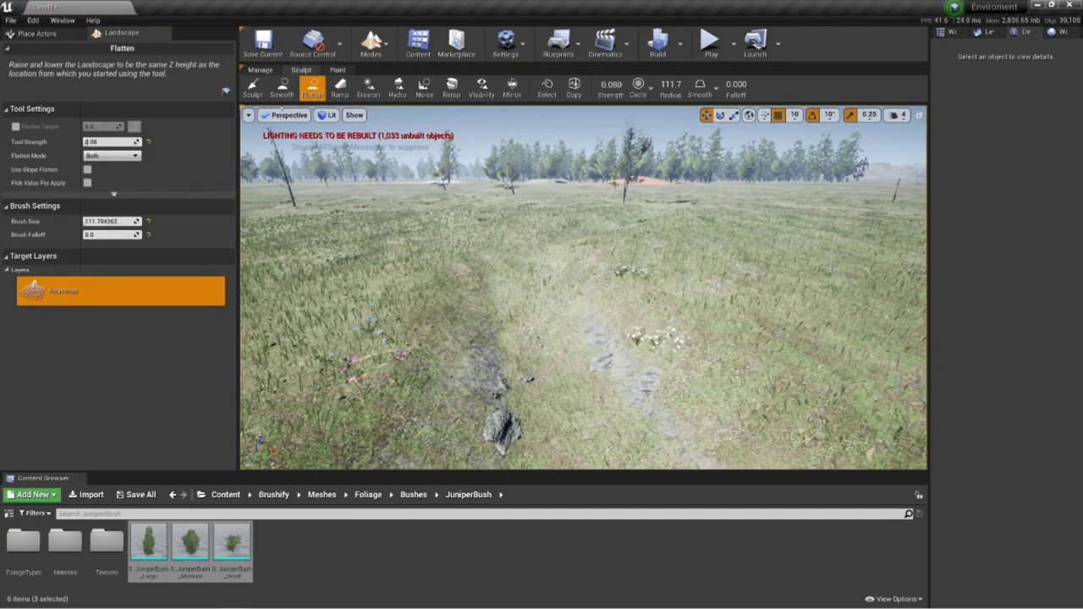
drag(567, 401, 555, 358)
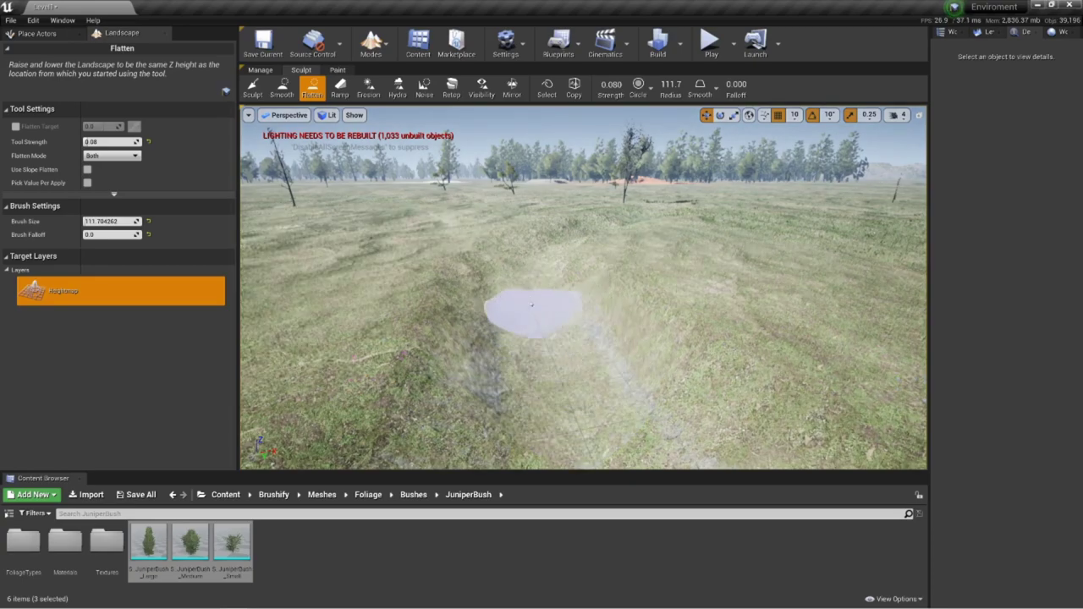
drag(529, 299, 539, 267)
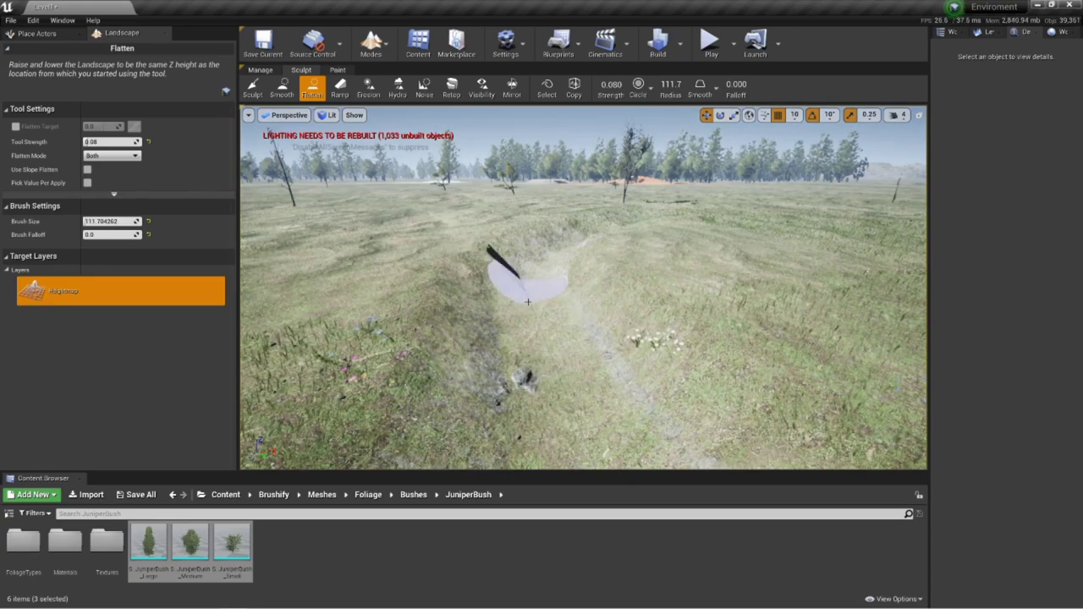
mouse_move(527, 308)
mouse_down()
mouse_move(551, 398)
mouse_move(534, 277)
mouse_up()
Extend the channel across the uneven plain toward the distant forest with long Flatten strokes
mouse_move(535, 277)
right_down()
mouse_move(542, 203)
mouse_move(562, 221)
mouse_move(558, 356)
mouse_move(565, 330)
mouse_move(584, 326)
right_up()
mouse_move(661, 397)
mouse_down()
mouse_move(658, 416)
mouse_move(564, 313)
mouse_move(573, 249)
mouse_move(560, 201)
mouse_move(527, 164)
mouse_move(560, 251)
mouse_up()
right_drag(560, 251, 631, 253)
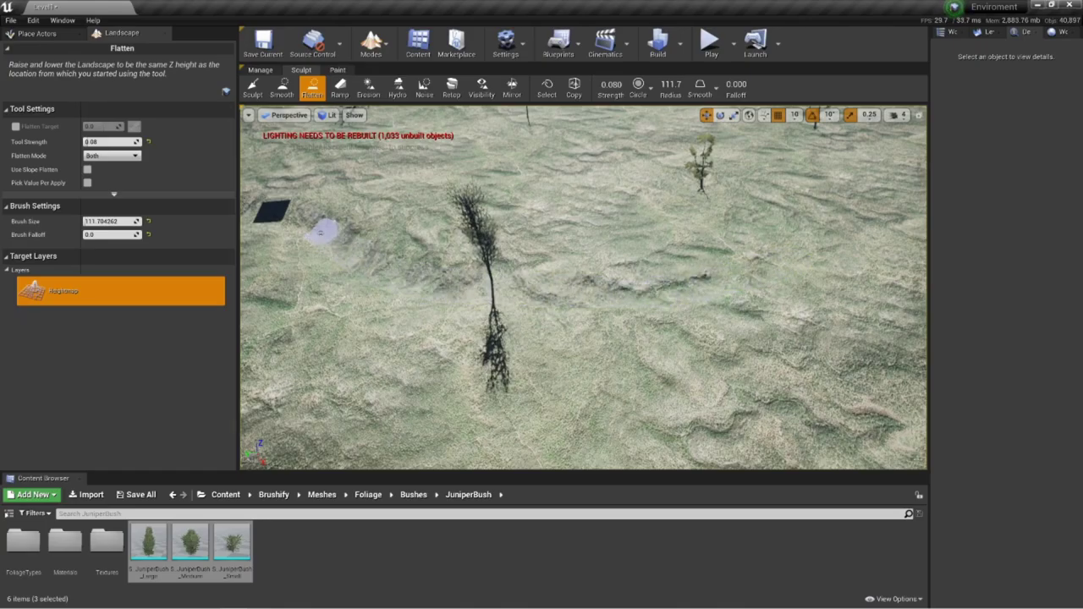
mouse_move(320, 231)
right_down()
mouse_move(457, 330)
mouse_move(499, 338)
mouse_move(495, 279)
mouse_move(470, 242)
right_up()
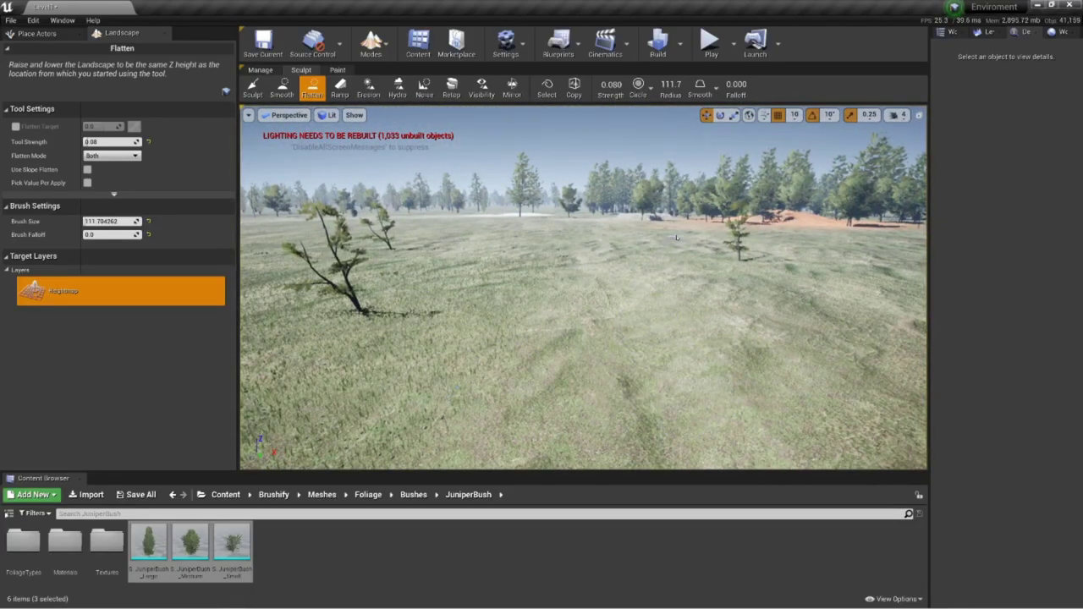
Switch to the Sculpt tool, raise the strength to 0.57, and dig deeper at the end of the dark trench
mouse_move(672, 369)
right_down()
mouse_move(567, 401)
mouse_move(465, 406)
mouse_move(380, 288)
mouse_move(330, 363)
mouse_move(334, 385)
mouse_move(389, 309)
right_up()
mouse_move(668, 330)
right_down()
mouse_move(665, 359)
mouse_move(662, 351)
mouse_move(622, 385)
mouse_move(683, 376)
mouse_move(677, 349)
mouse_move(672, 398)
mouse_move(604, 278)
mouse_move(591, 203)
right_up()
click(254, 88)
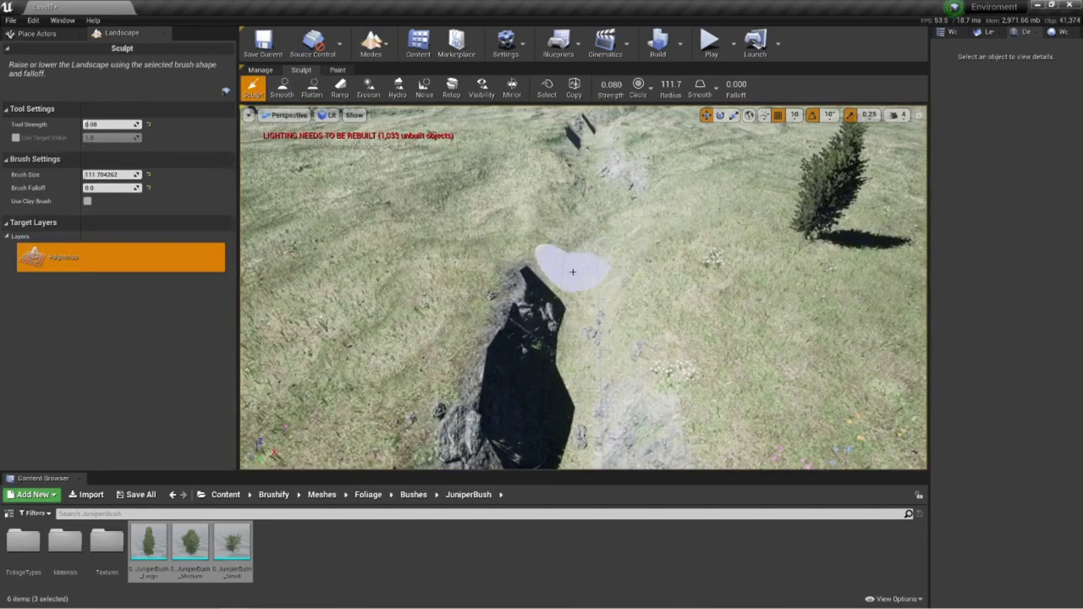
drag(573, 272, 576, 289)
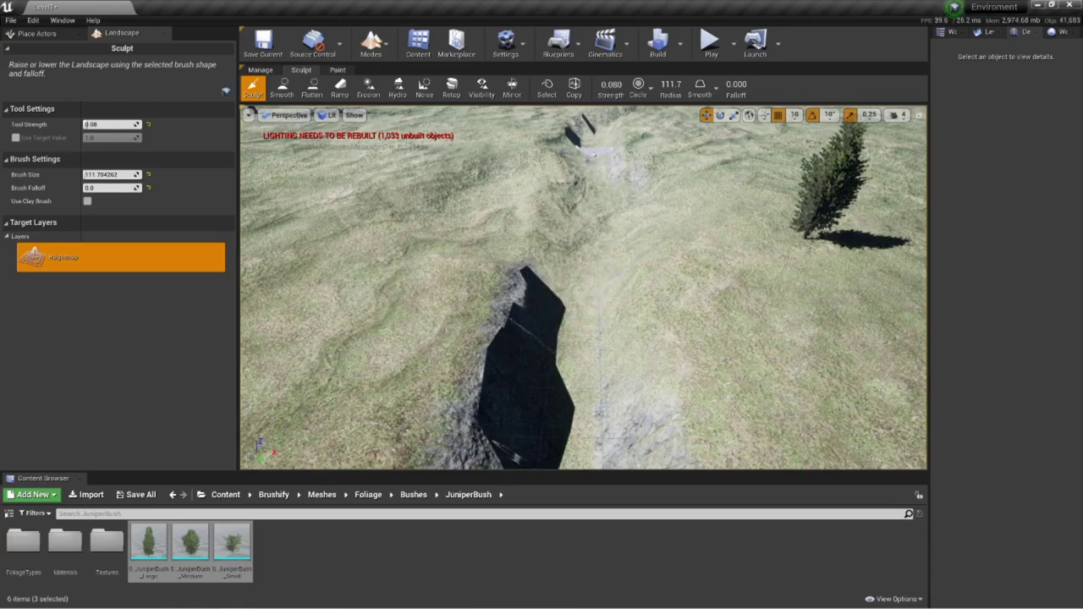
drag(601, 85, 613, 84)
mouse_move(565, 311)
mouse_down()
mouse_move(568, 301)
mouse_move(561, 324)
mouse_move(582, 292)
mouse_up()
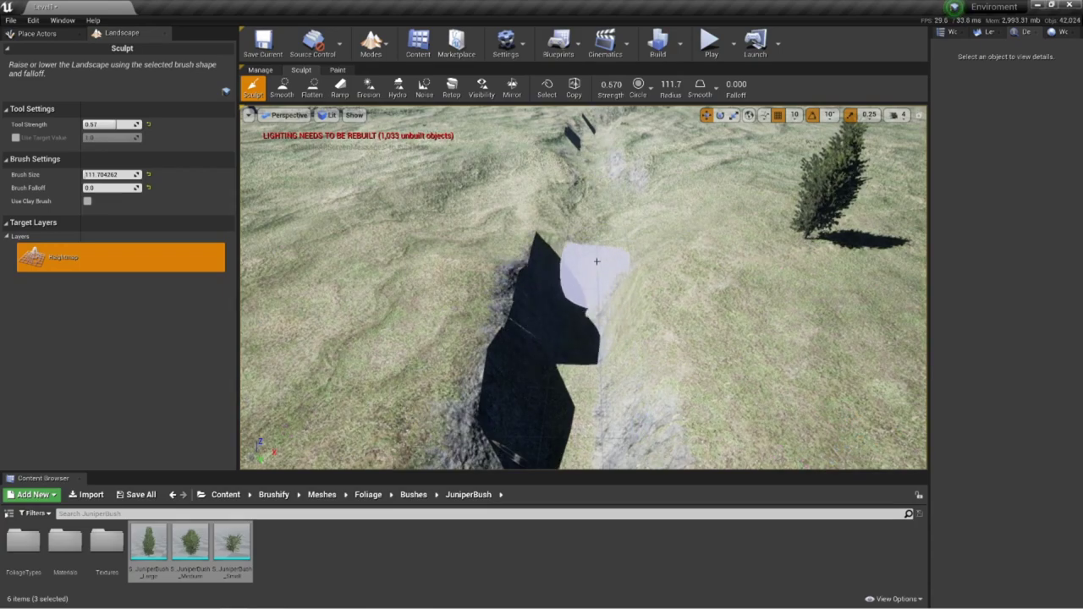
Dig the winding channel deeper with Sculpt lowering strokes across the plain, up to the lone bare tree
mouse_move(594, 171)
shift+mouse_down()
mouse_move(583, 146)
mouse_move(602, 119)
mouse_move(585, 188)
mouse_move(604, 252)
shift+mouse_up()
mouse_move(581, 314)
right_down()
mouse_move(585, 157)
mouse_move(592, 313)
mouse_move(588, 254)
mouse_move(564, 269)
right_up()
key(w)
mouse_move(564, 269)
shift+mouse_down()
mouse_move(542, 381)
mouse_move(544, 339)
mouse_move(585, 269)
shift+mouse_up()
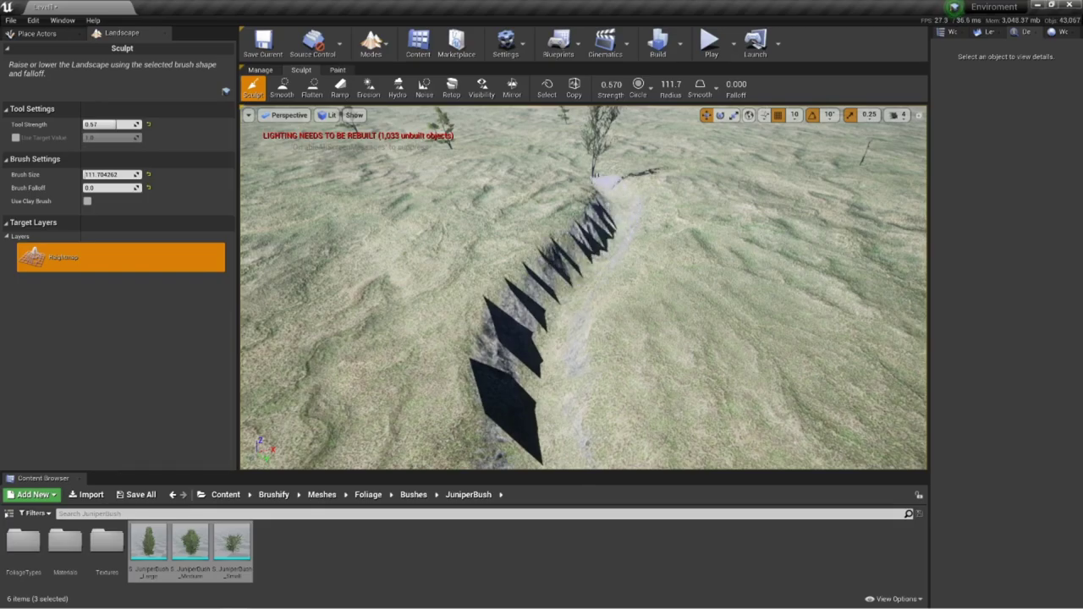
key(w)
right_drag(606, 191, 584, 228)
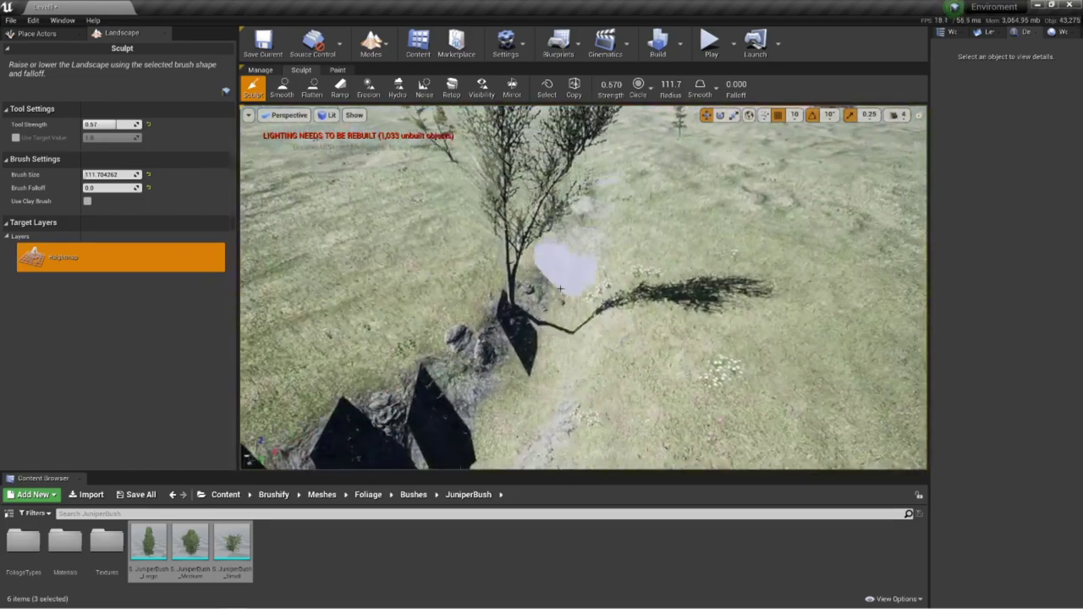
Continue digging the channel past the bare tree toward the distant forest, and inspect its banks from ground level
mouse_move(558, 291)
mouse_down()
mouse_move(570, 237)
mouse_move(569, 266)
mouse_up()
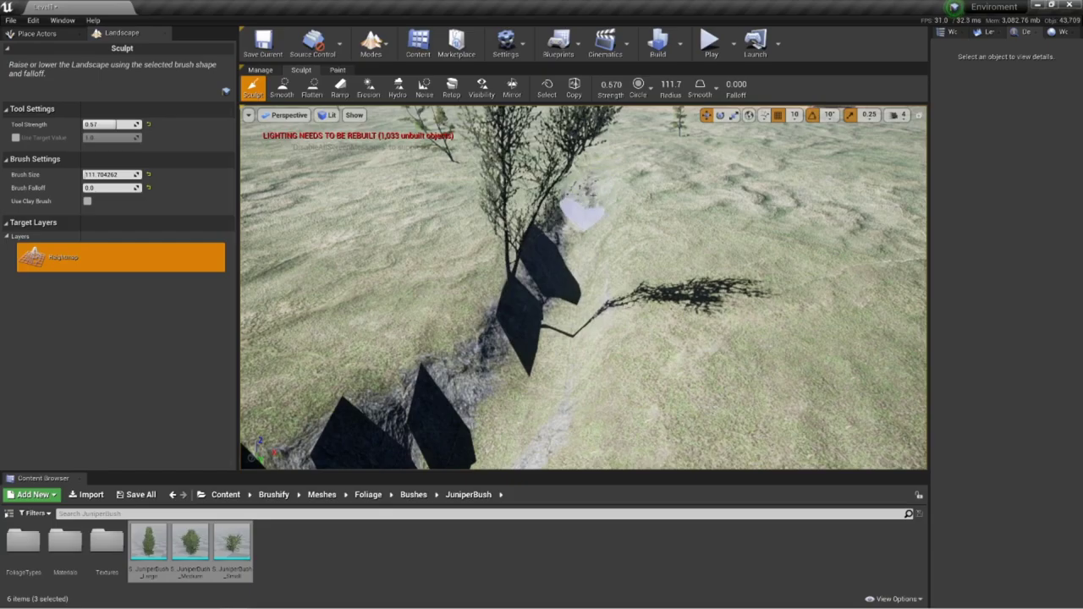
mouse_move(579, 230)
right_down()
mouse_move(516, 230)
mouse_move(660, 199)
mouse_move(573, 338)
mouse_move(572, 372)
mouse_move(573, 186)
right_up()
mouse_move(539, 365)
mouse_down()
mouse_move(549, 394)
mouse_move(531, 376)
mouse_move(550, 391)
mouse_move(508, 204)
mouse_up()
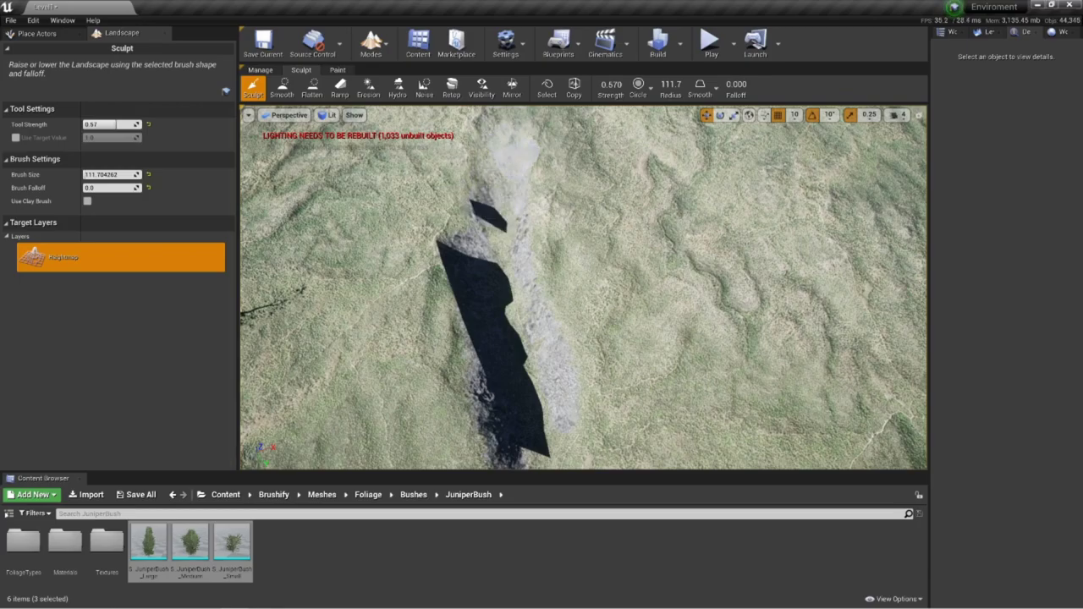
mouse_move(520, 154)
right_down()
mouse_move(487, 135)
mouse_move(482, 114)
mouse_move(507, 80)
mouse_move(537, 119)
right_up()
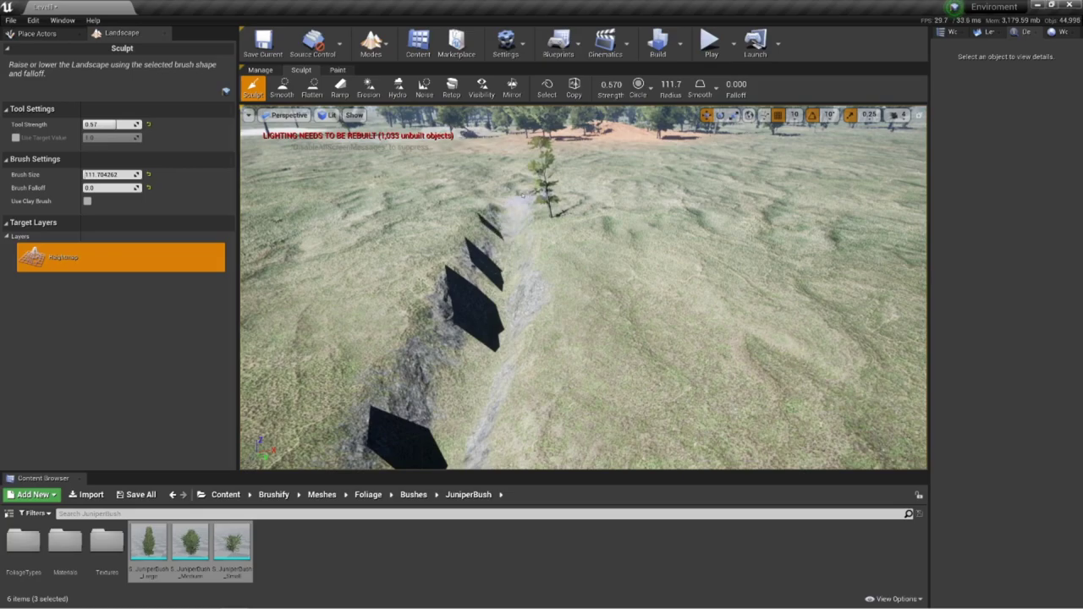
right_drag(513, 181, 499, 256)
key(w)
key(w)
key(w)
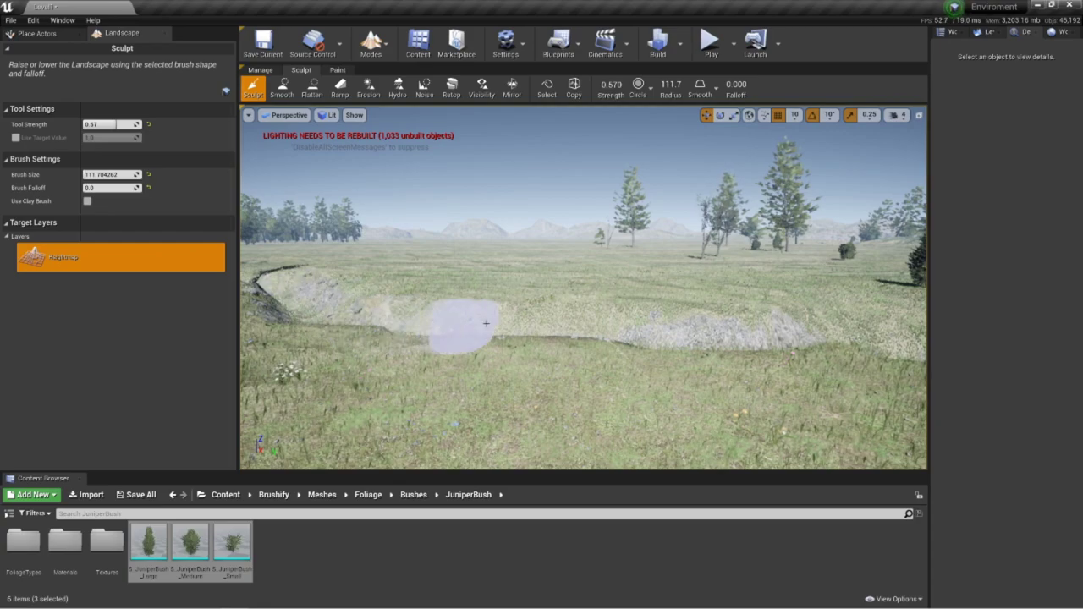
right_drag(511, 307, 511, 296)
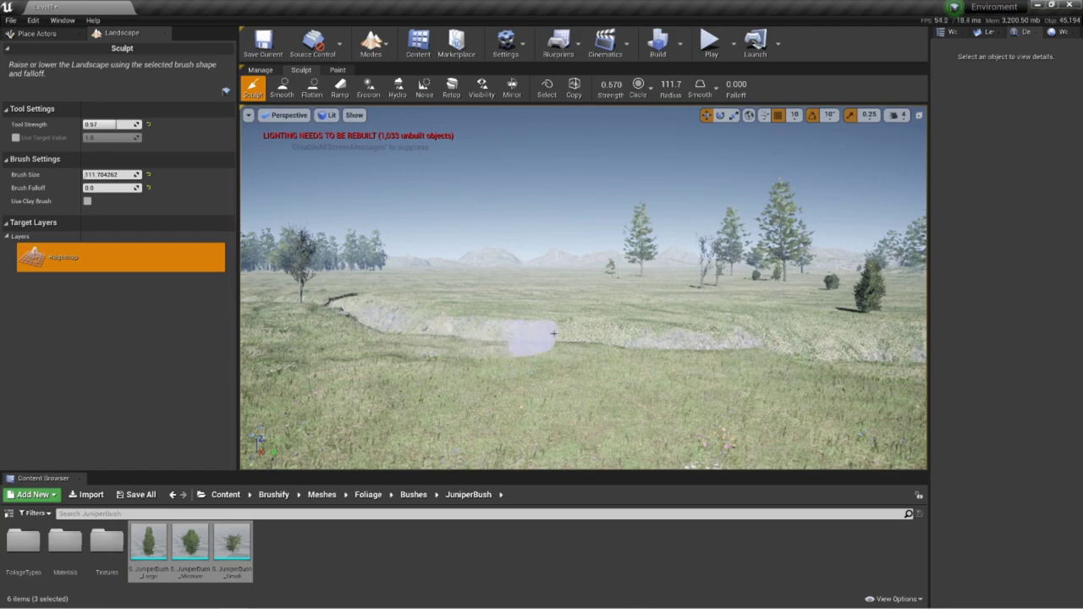
Switch to Foliage mode, activate all foliage types, and paint the plain around the channel with brush size 8192 and density 0.005
click(371, 43)
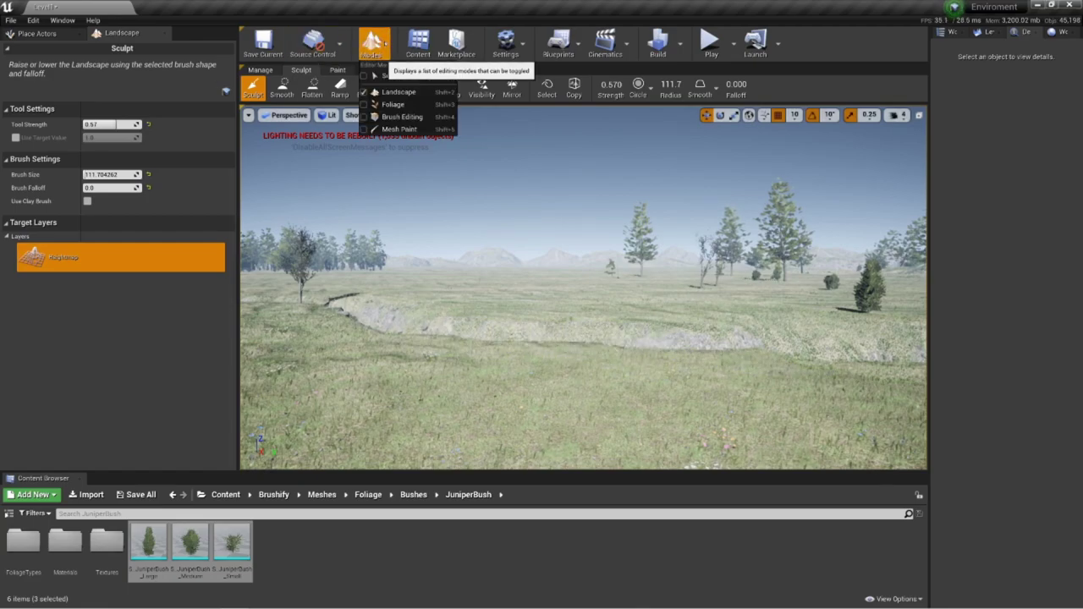
click(389, 111)
mouse_move(444, 157)
right_down()
mouse_move(444, 279)
mouse_move(461, 237)
mouse_move(443, 217)
mouse_move(460, 190)
right_up()
key(s)
click(400, 78)
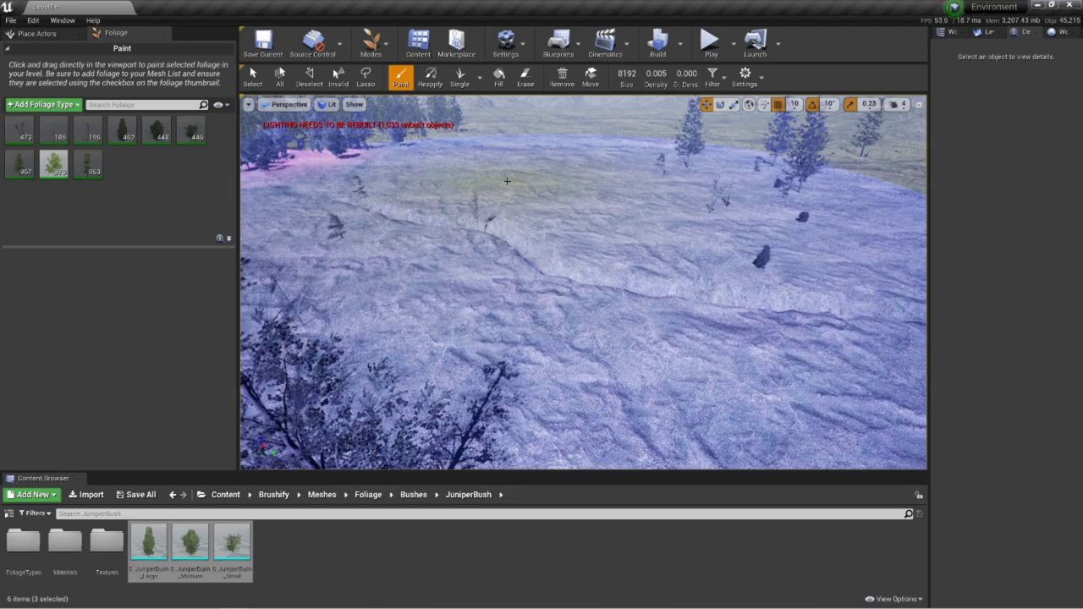
drag(507, 180, 618, 215)
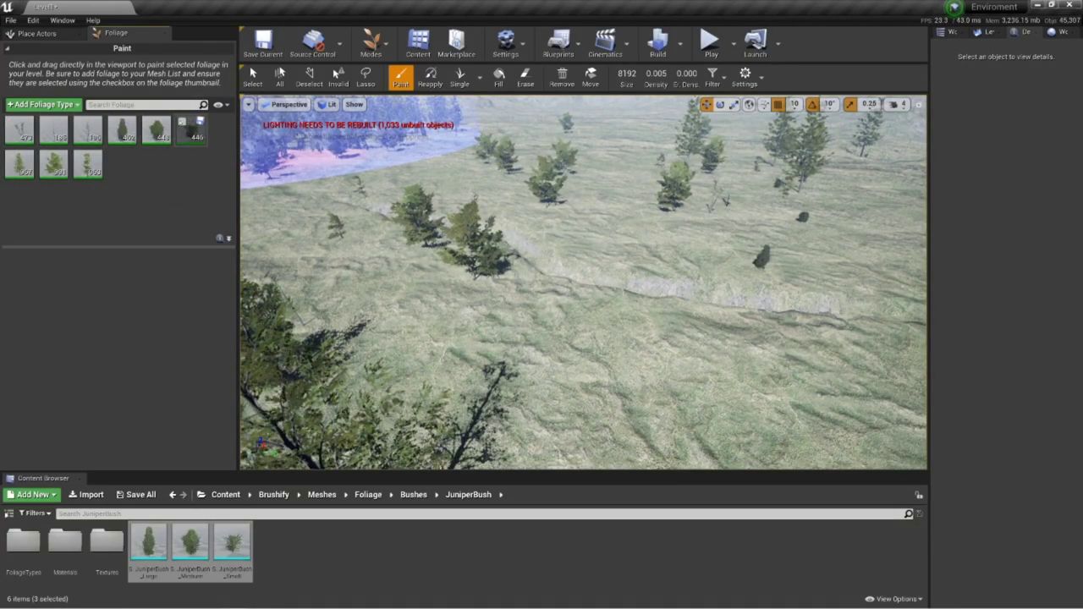
click(565, 183)
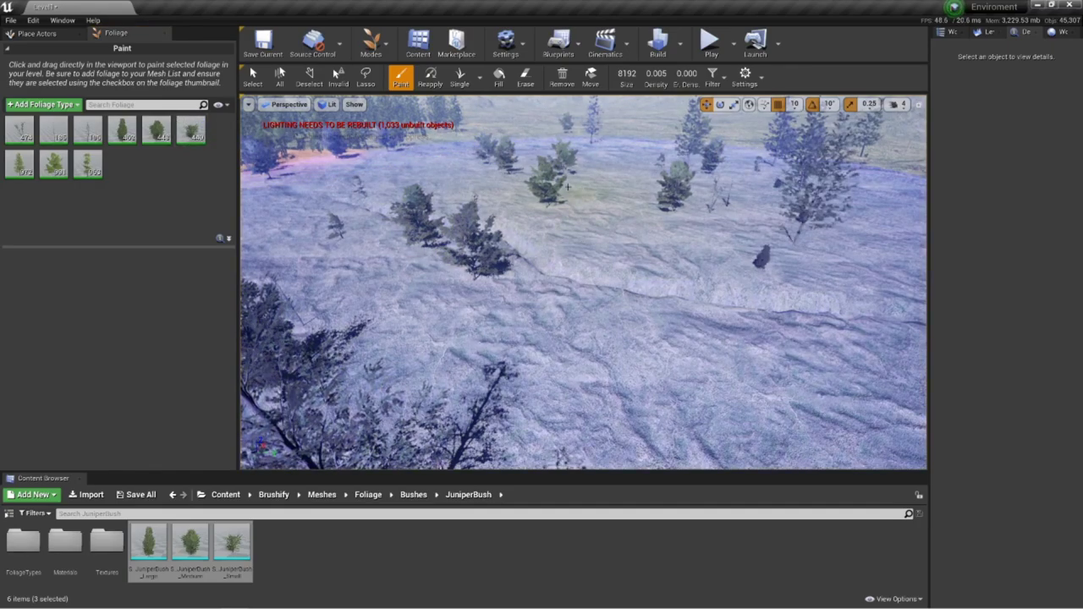
mouse_move(564, 183)
mouse_down()
mouse_move(584, 133)
mouse_move(678, 252)
mouse_up()
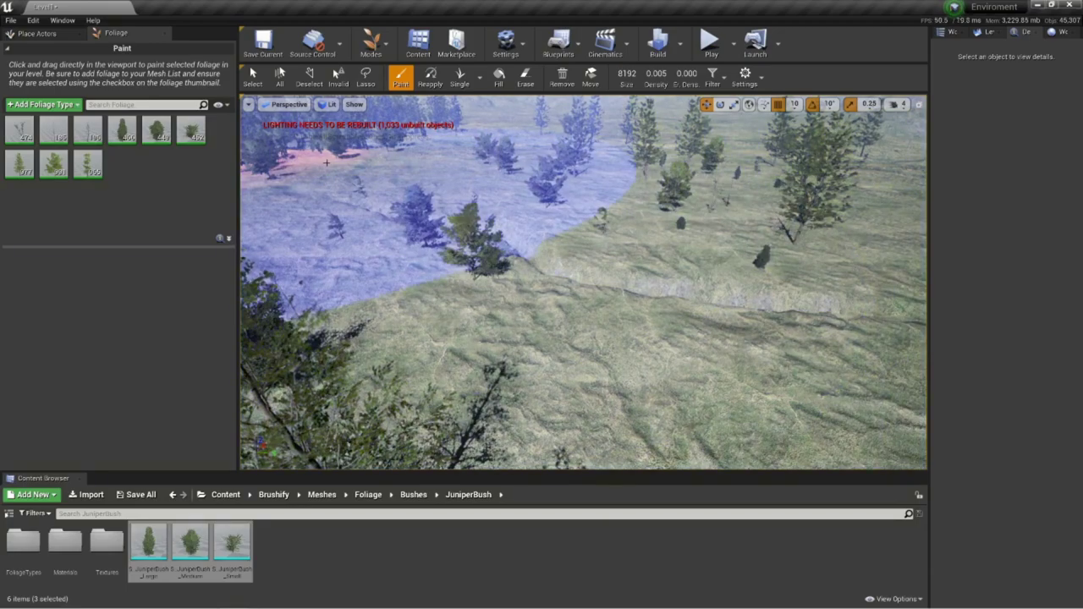
Reduce the foliage brush size to 2548 and paint more trees and bushes along both sides of the channel
drag(627, 73, 629, 74)
mouse_move(397, 152)
mouse_down()
mouse_move(309, 150)
mouse_move(397, 179)
mouse_move(662, 409)
mouse_move(646, 348)
mouse_up()
right_drag(646, 348, 761, 313)
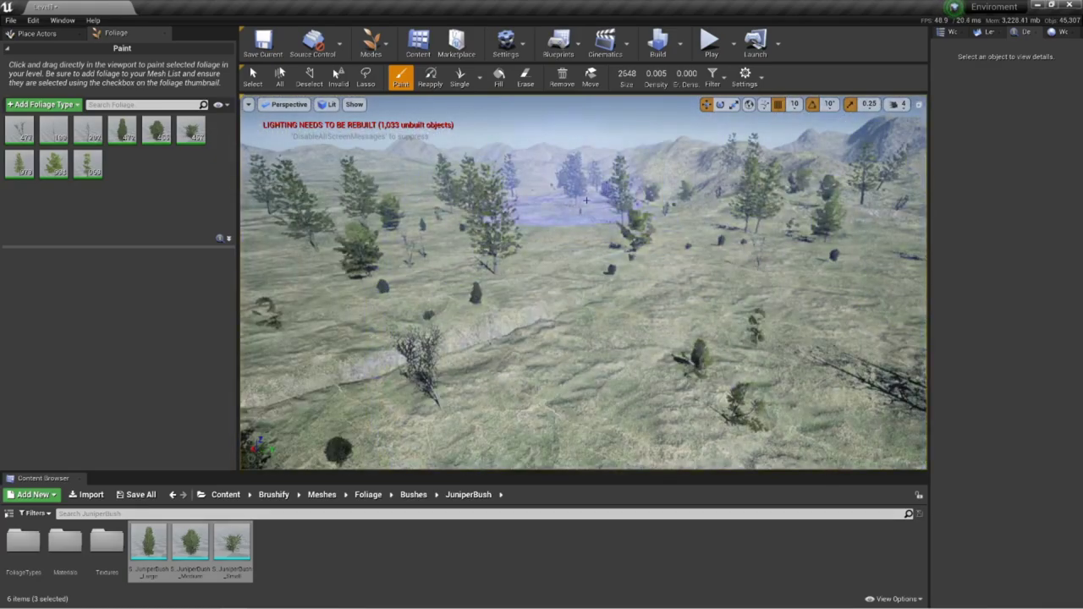
drag(569, 243, 721, 331)
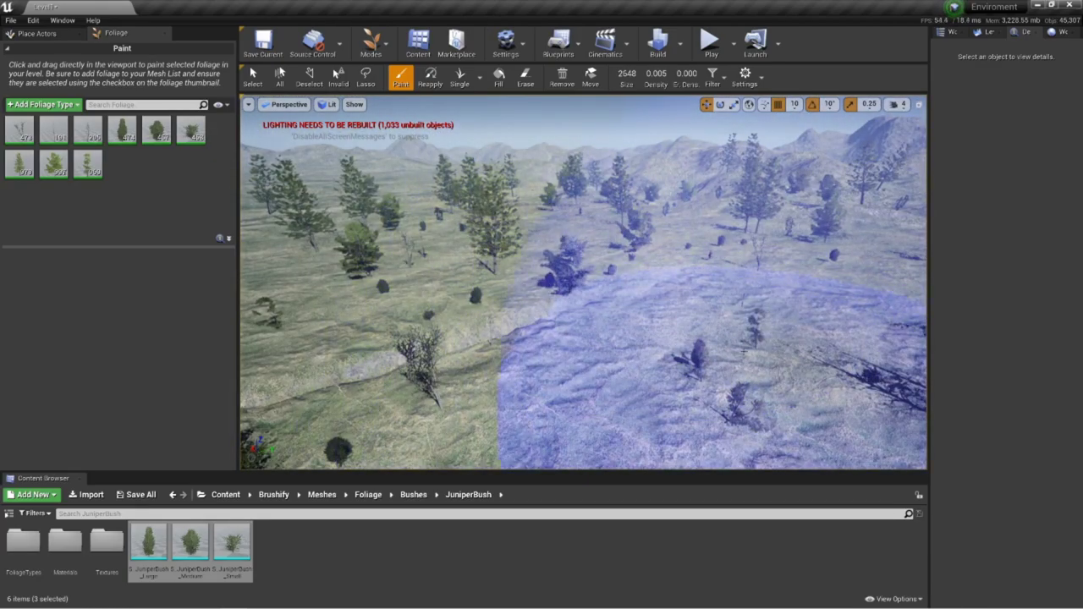
mouse_move(516, 224)
mouse_down()
mouse_move(342, 230)
mouse_move(379, 284)
mouse_up()
right_drag(379, 283, 237, 292)
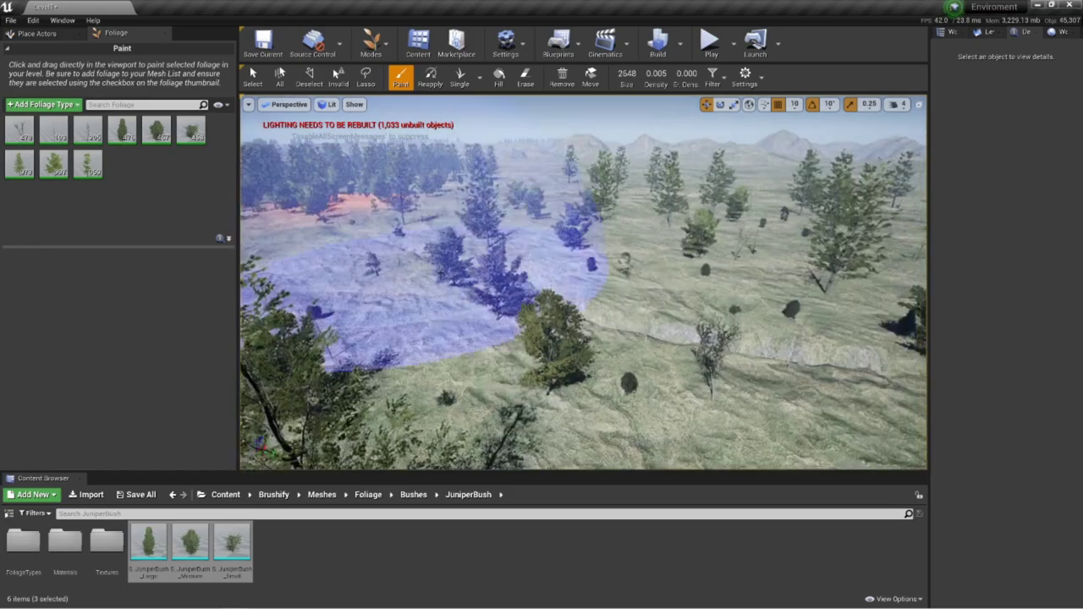
mouse_move(574, 232)
mouse_down()
mouse_move(665, 230)
mouse_move(532, 204)
mouse_move(364, 262)
mouse_move(337, 348)
mouse_up()
Using Single placement with only the maple type active, place individual maples on both banks to frame the ground-level view of the channel
mouse_move(337, 348)
right_down()
mouse_move(372, 398)
mouse_move(381, 449)
mouse_move(406, 338)
mouse_move(406, 372)
mouse_move(406, 279)
mouse_move(364, 267)
mouse_move(359, 275)
right_up()
key(w)
key(w)
key(w)
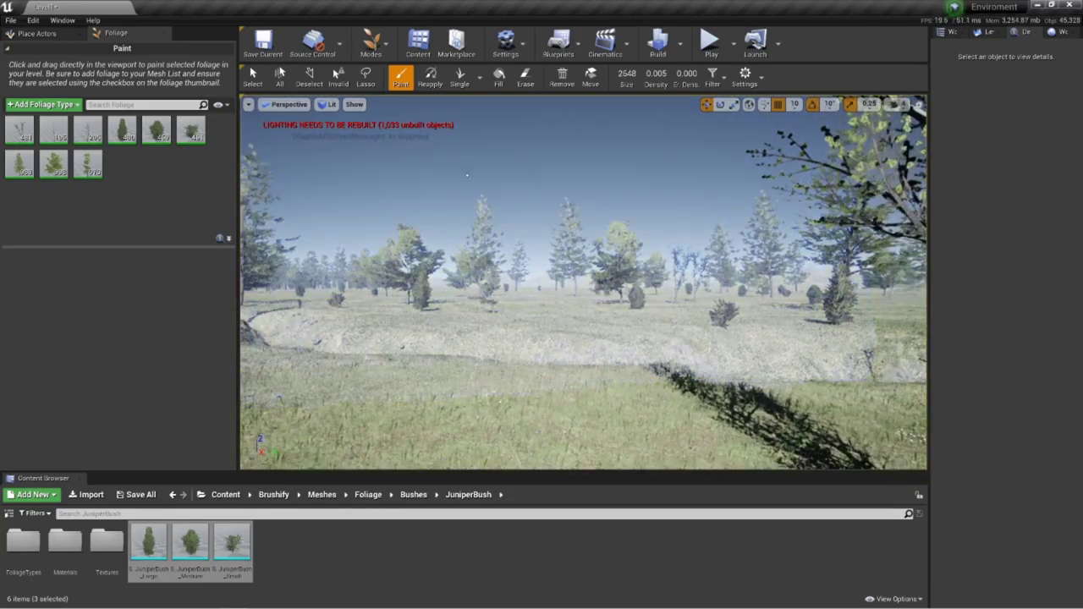
click(459, 76)
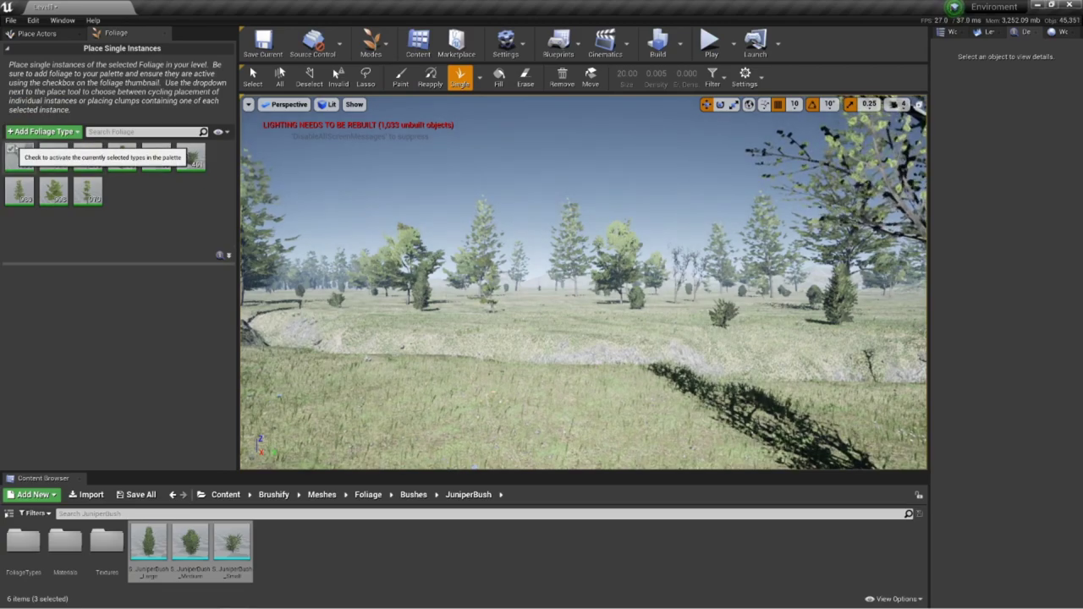
click(87, 157)
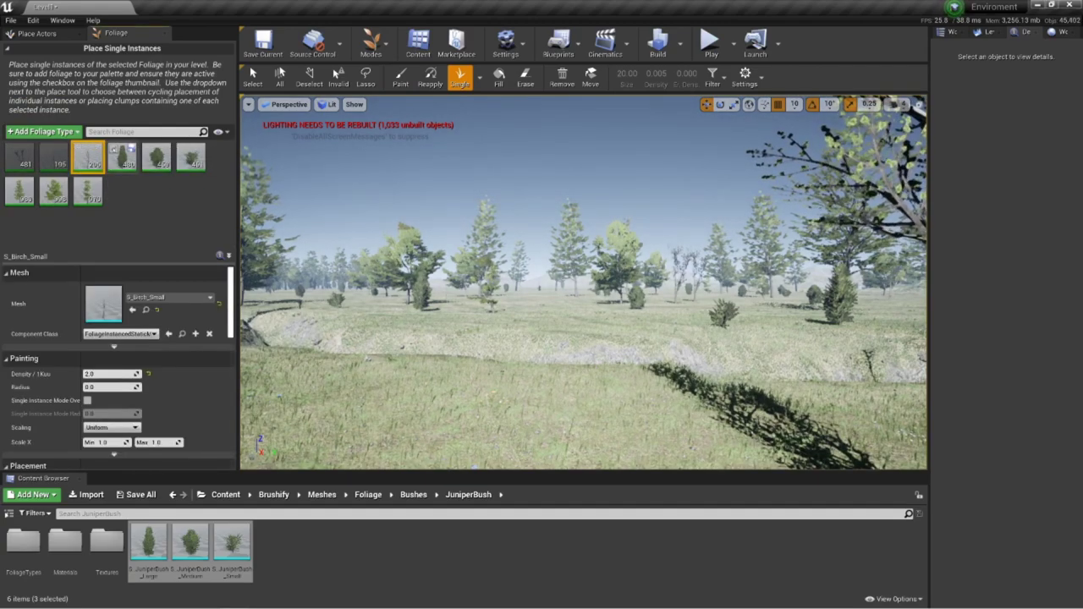
click(79, 150)
click(114, 150)
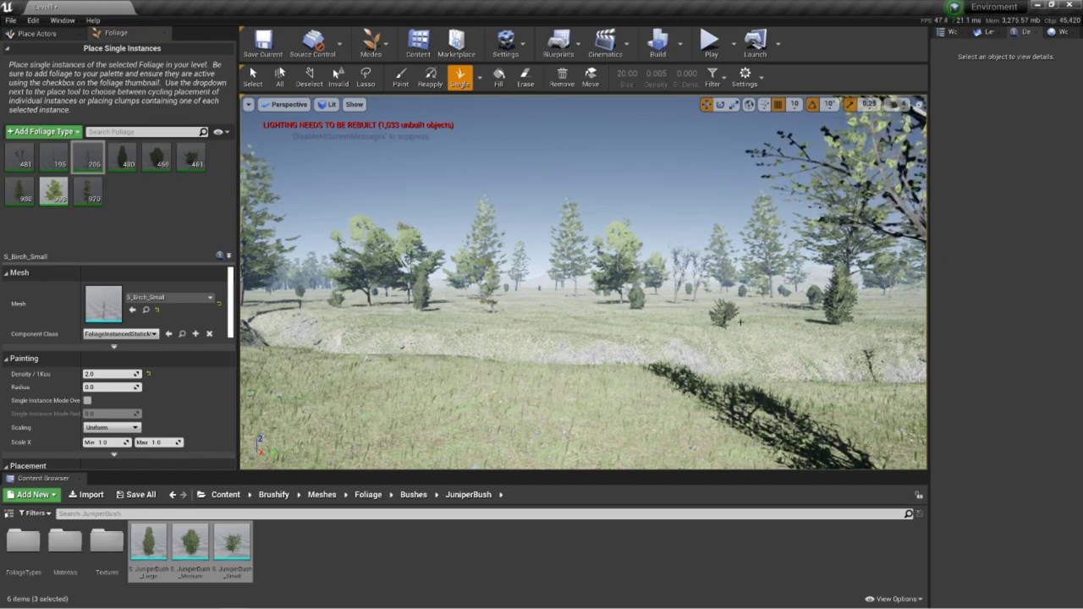
click(341, 393)
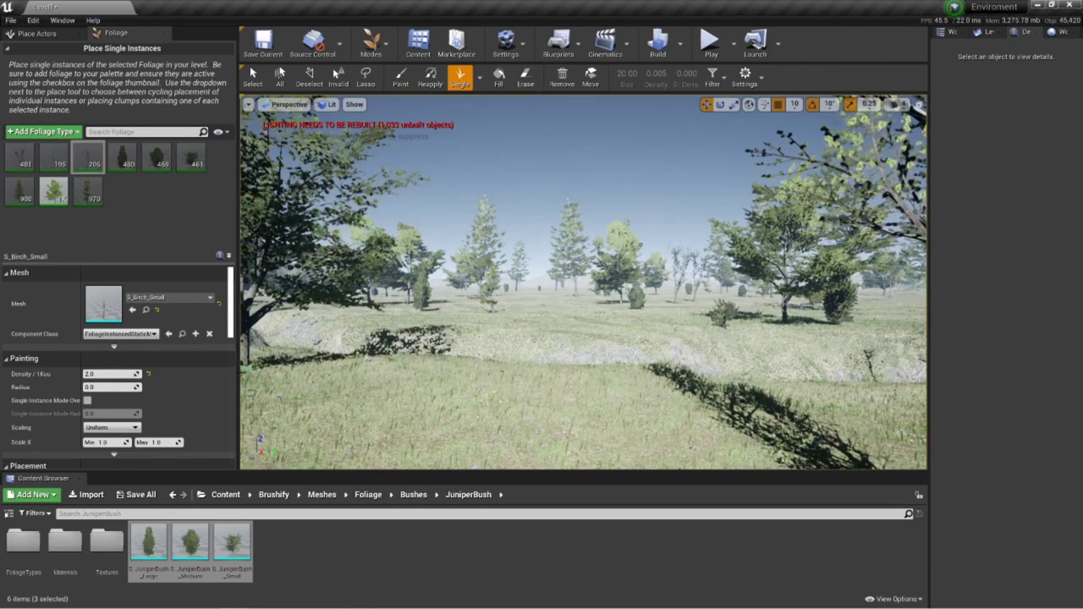
click(810, 443)
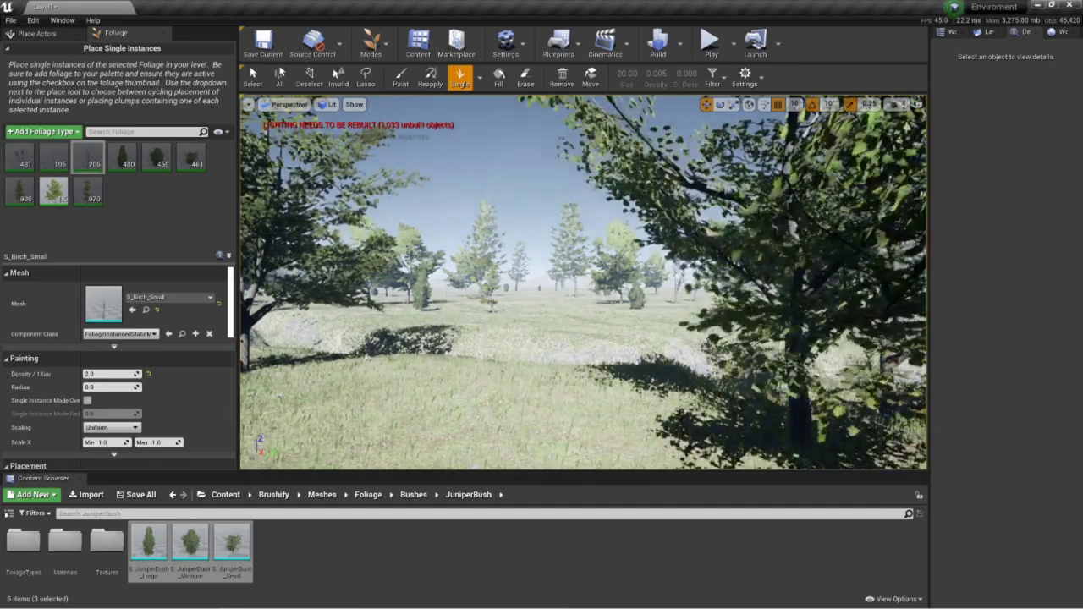
right_drag(810, 442, 830, 442)
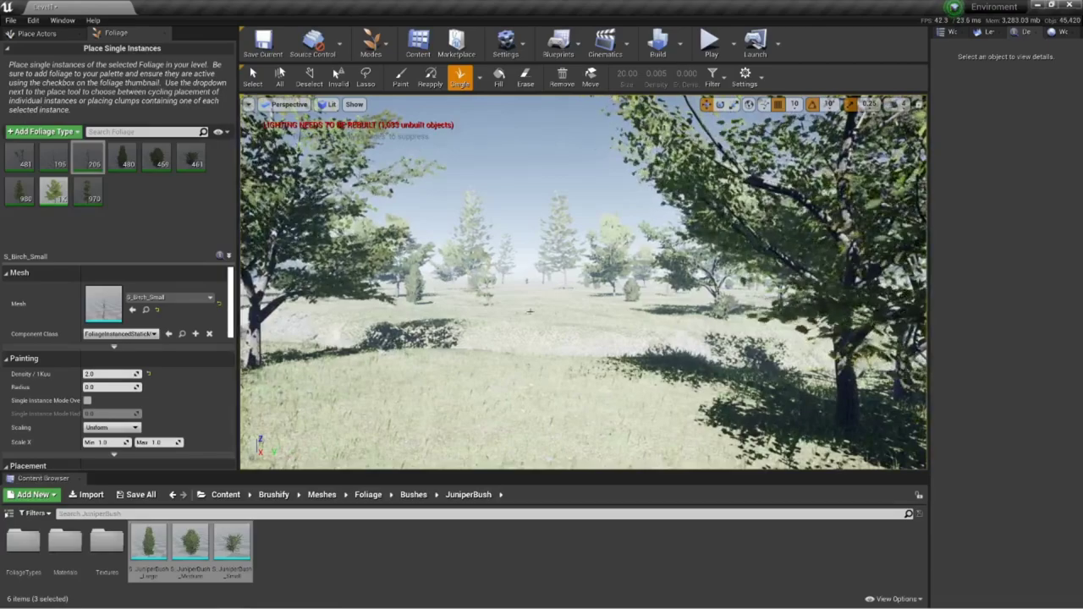